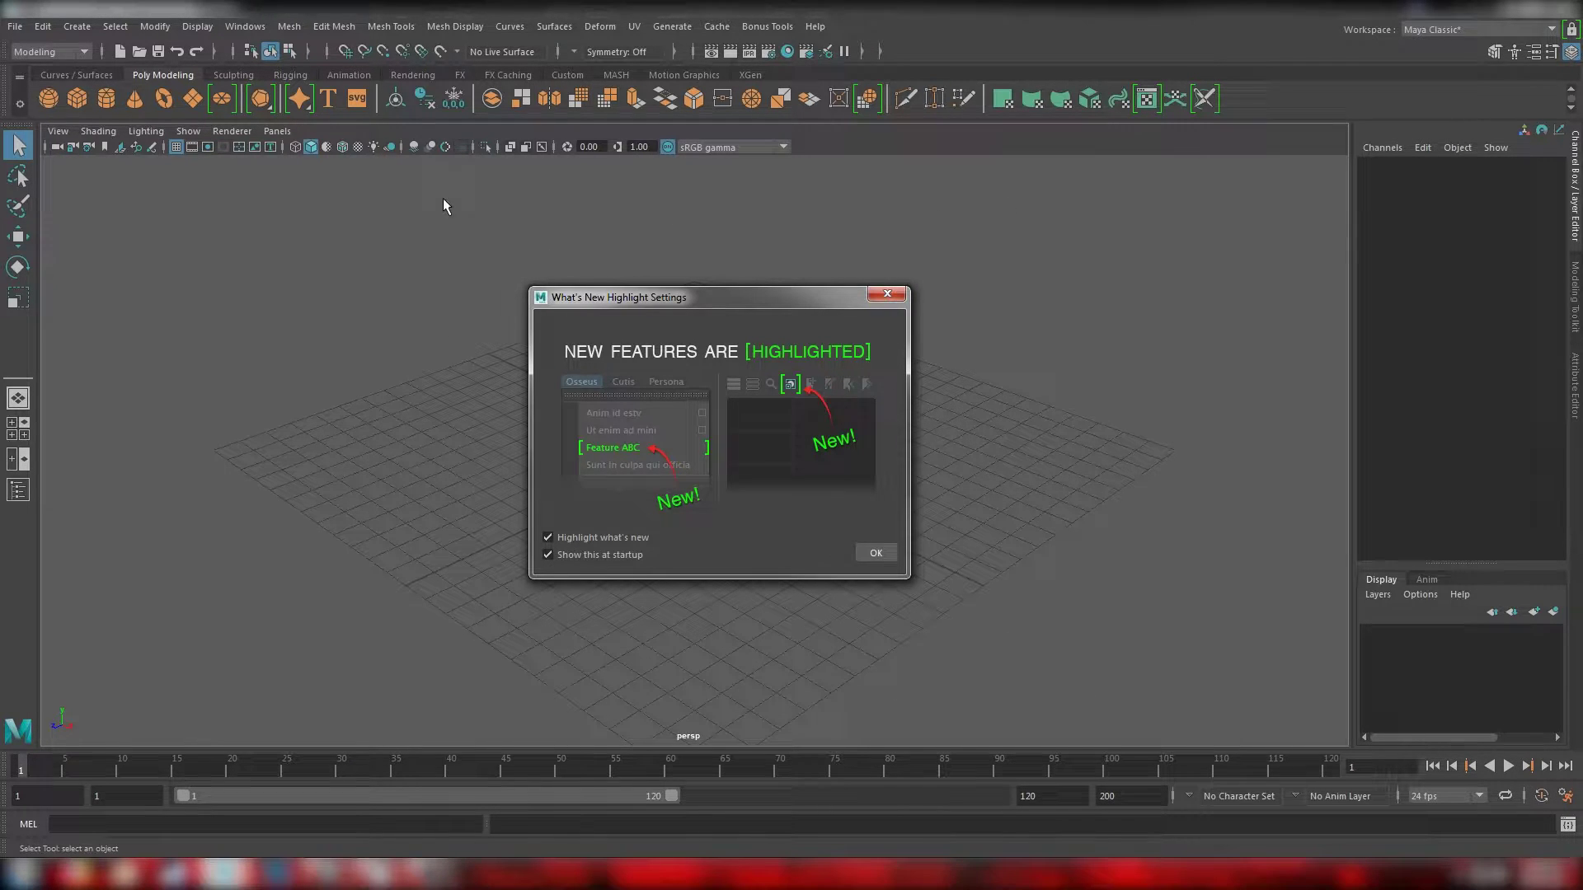
Step: Turn off highlighting of new features and the startup display of the What's New Highlight Settings window, and accept
mouse_move(723, 306)
mouse_down()
mouse_move(793, 303)
mouse_move(750, 299)
mouse_up()
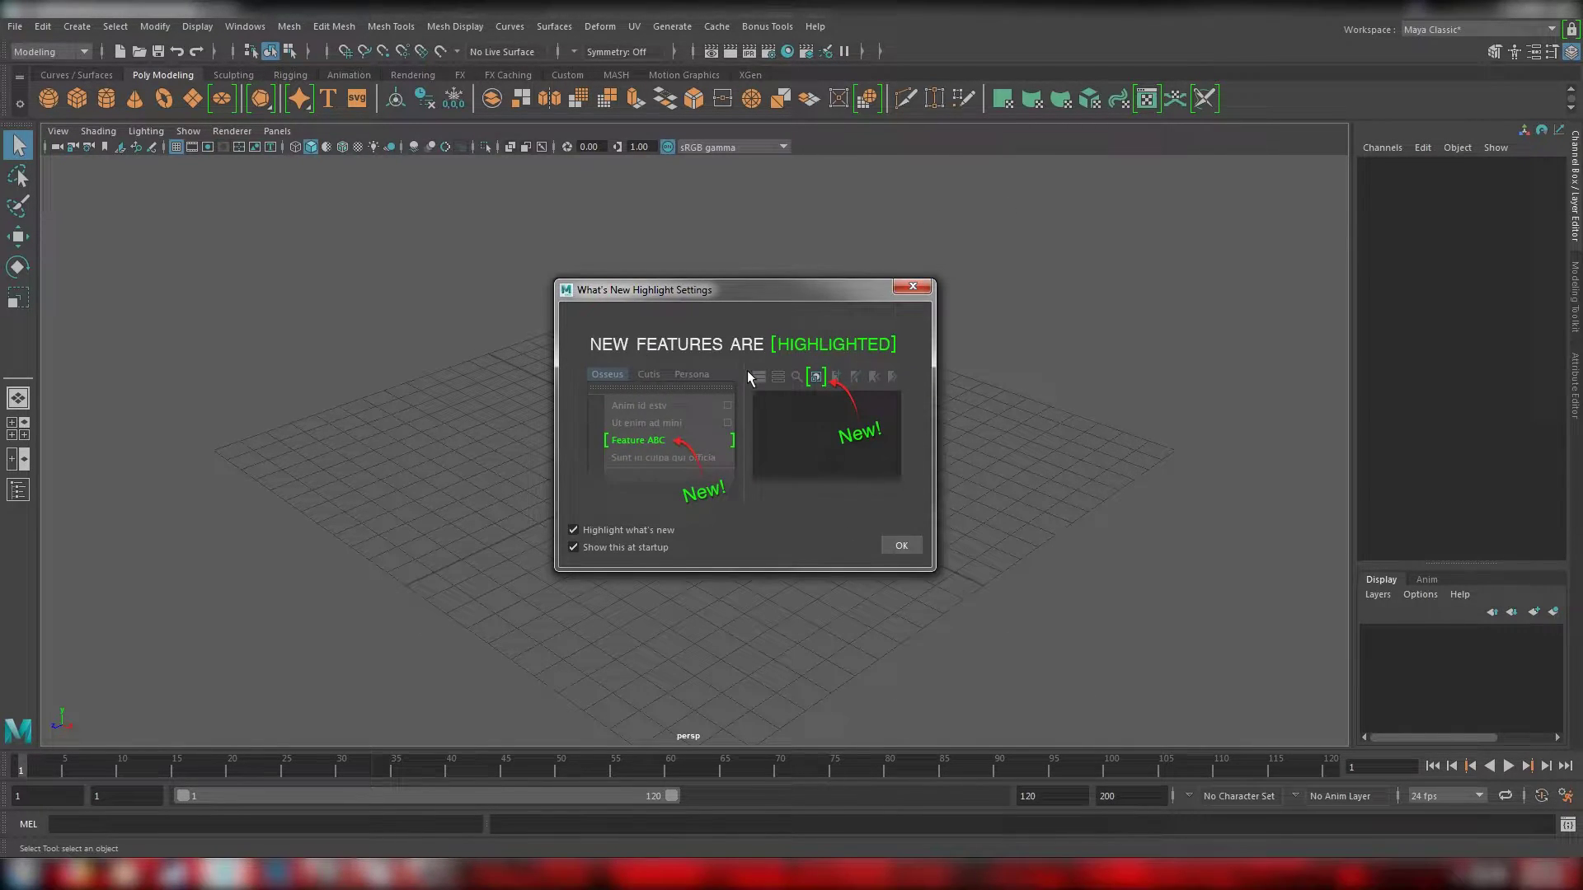
click(572, 531)
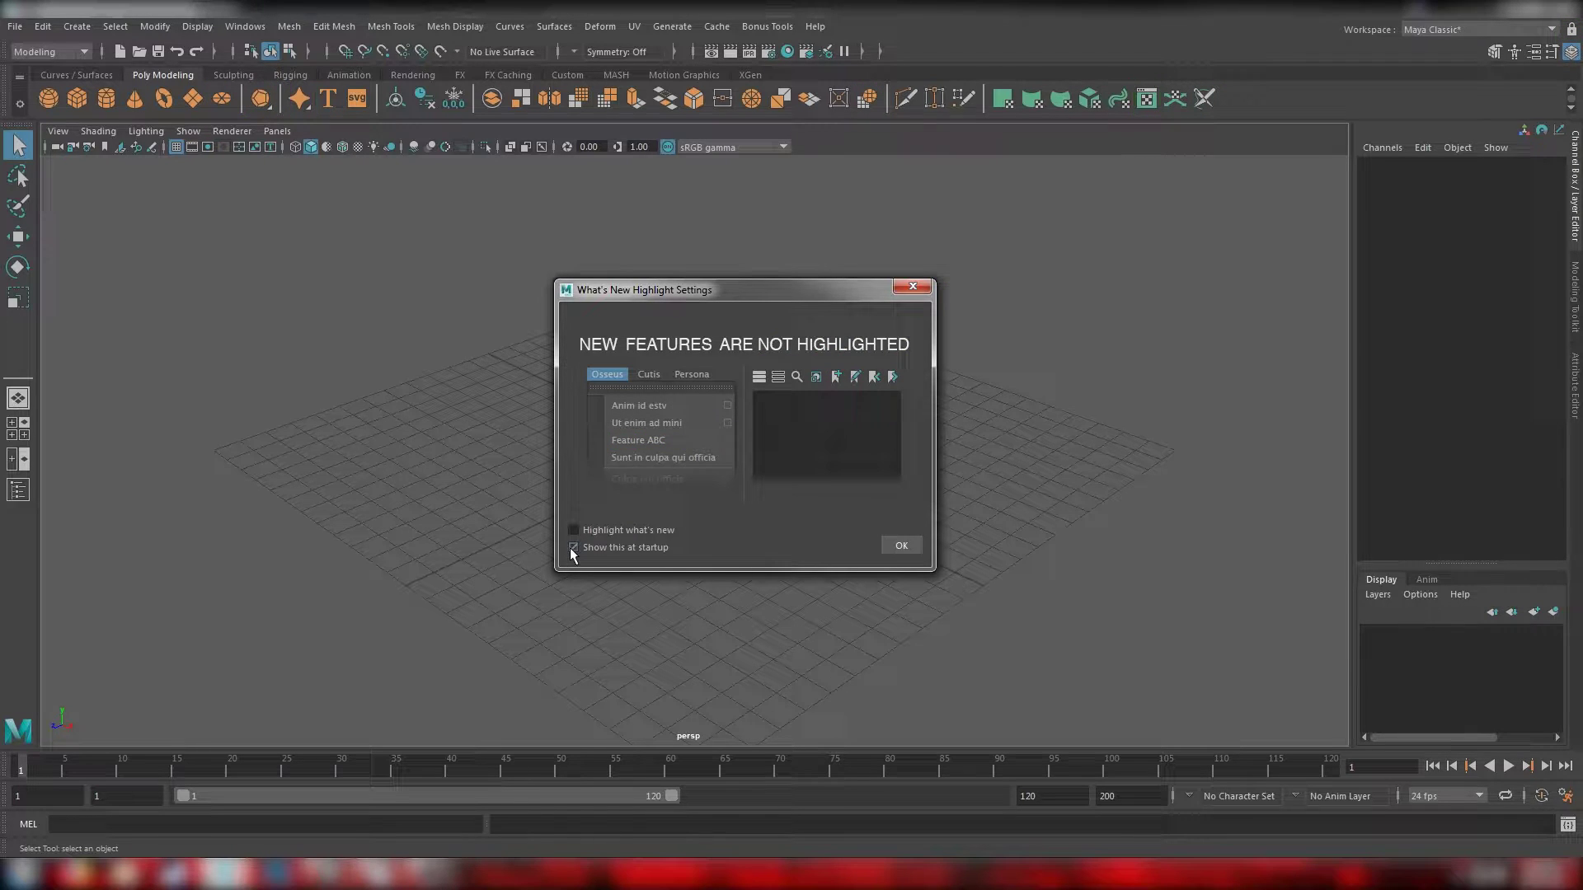
click(894, 549)
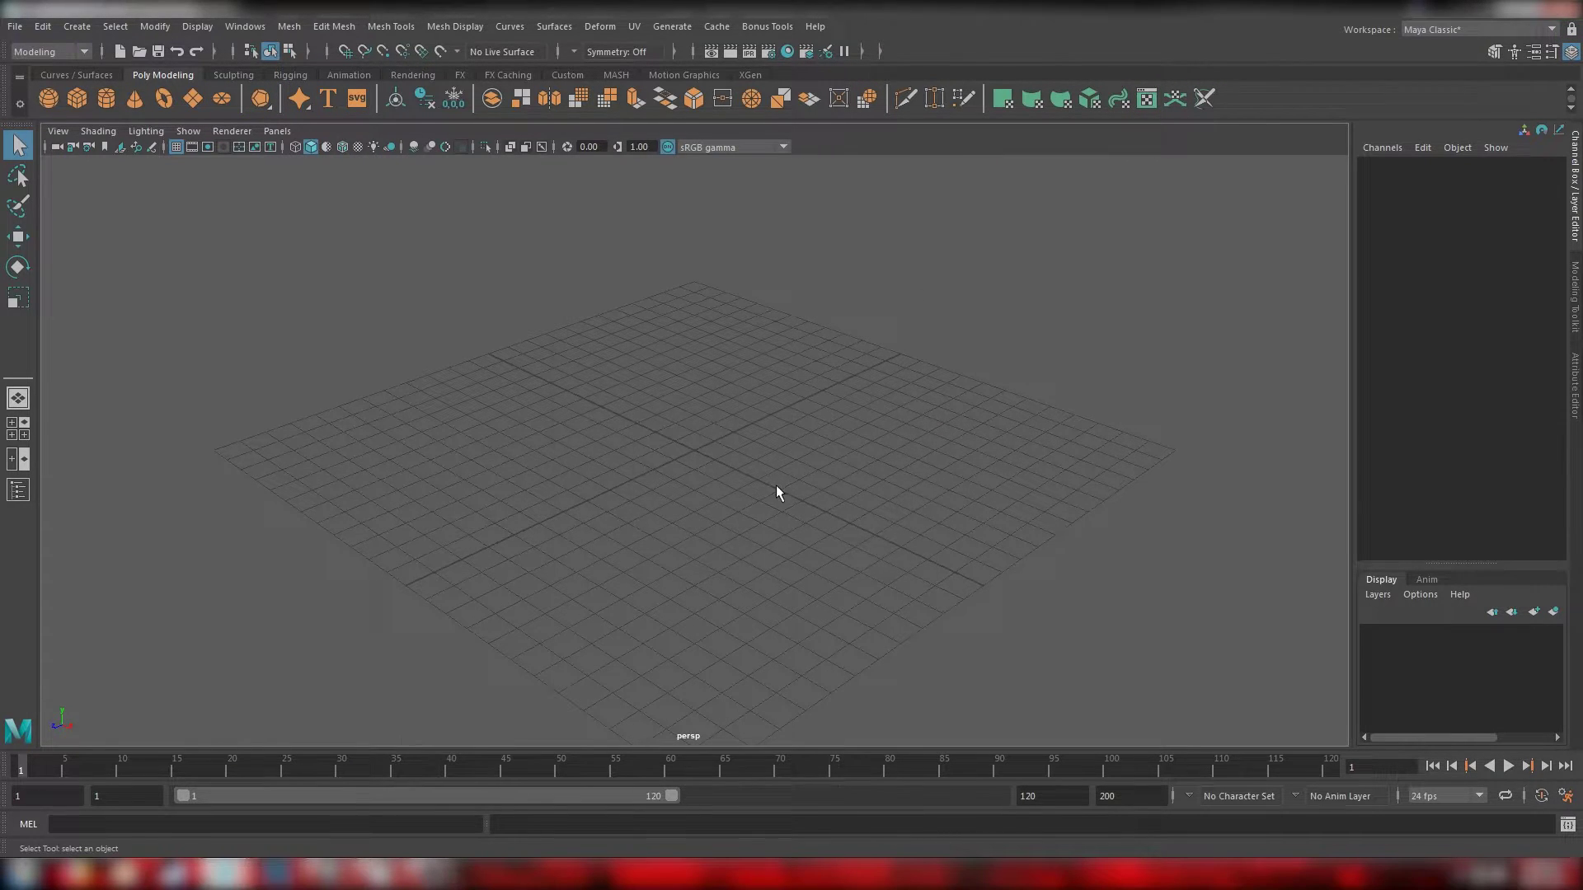
Step: Undock and close the Help Line, and dock the Time Slider on the same row as the Range Slider
alt+drag(775, 485, 823, 462)
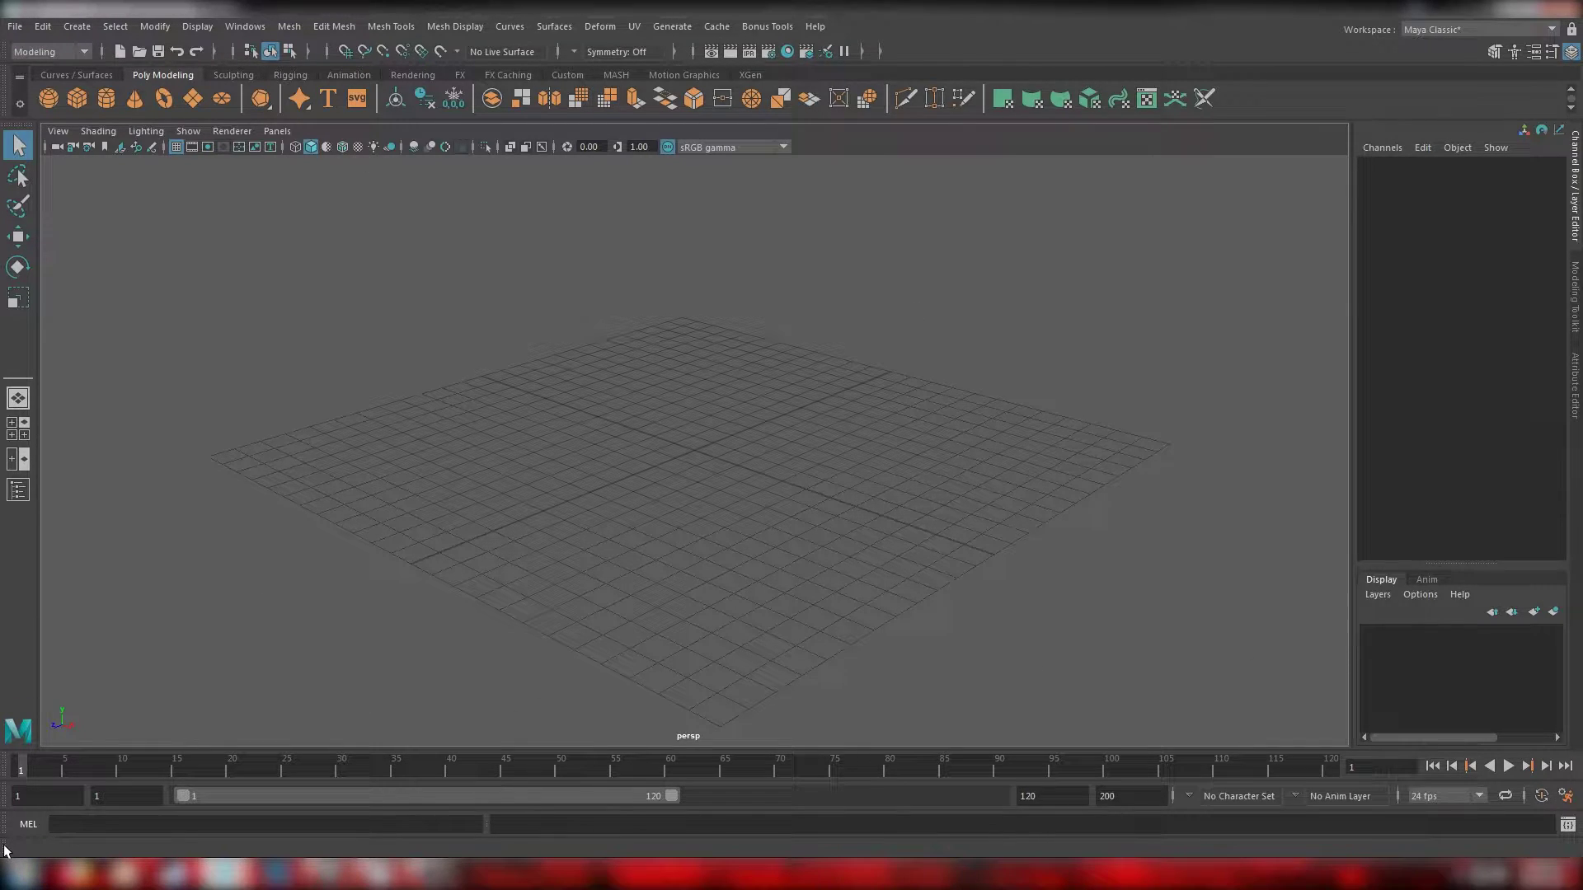
drag(3, 852, 273, 509)
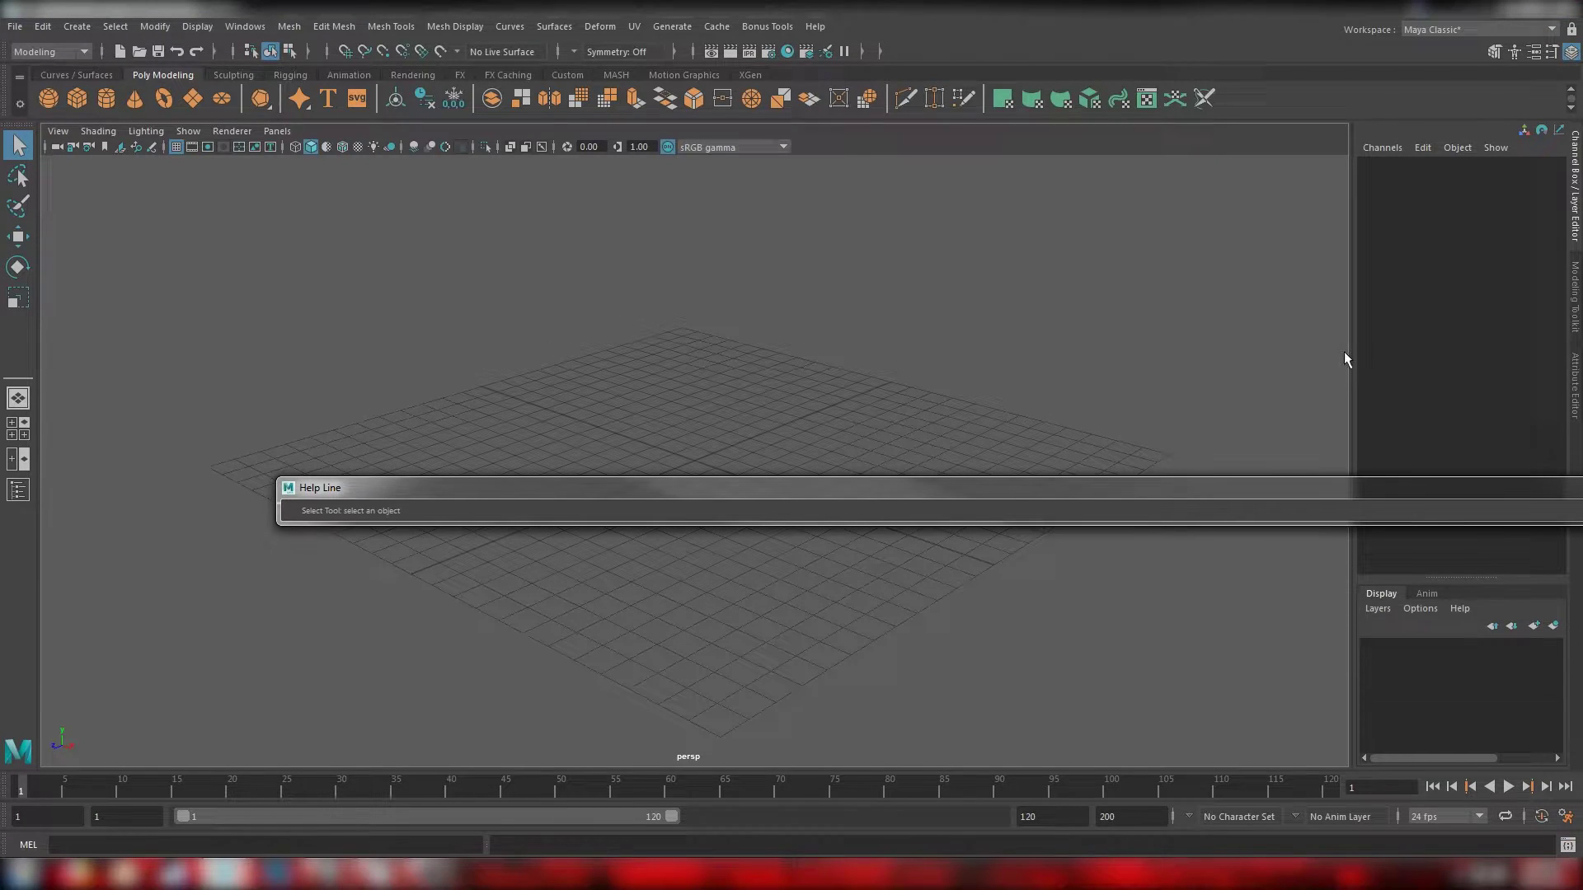
key(alt+F4)
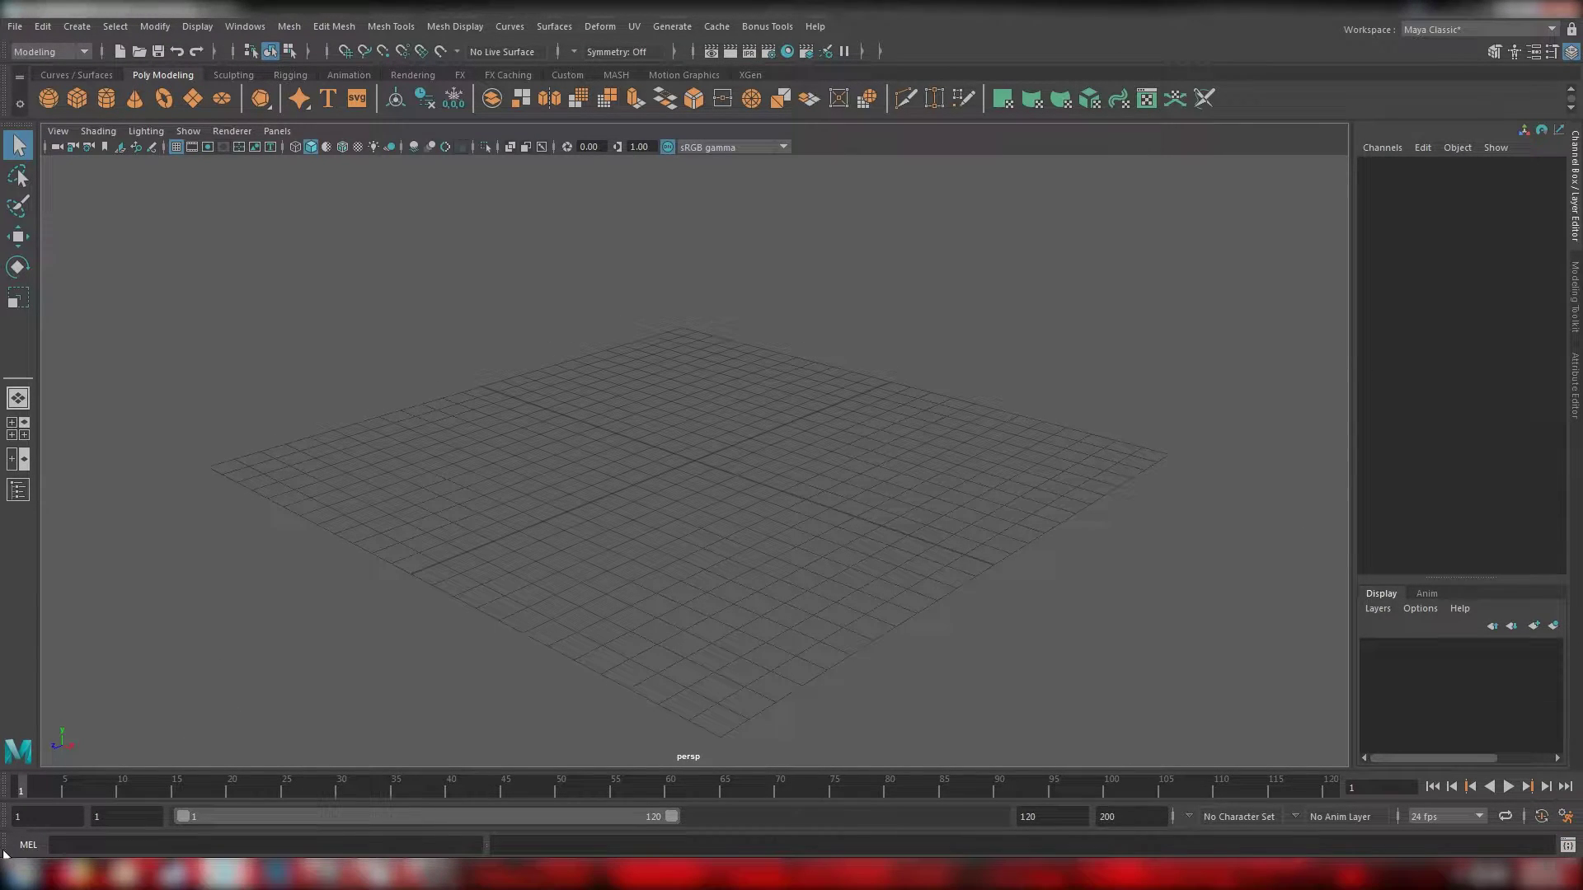
drag(4, 783, 7, 818)
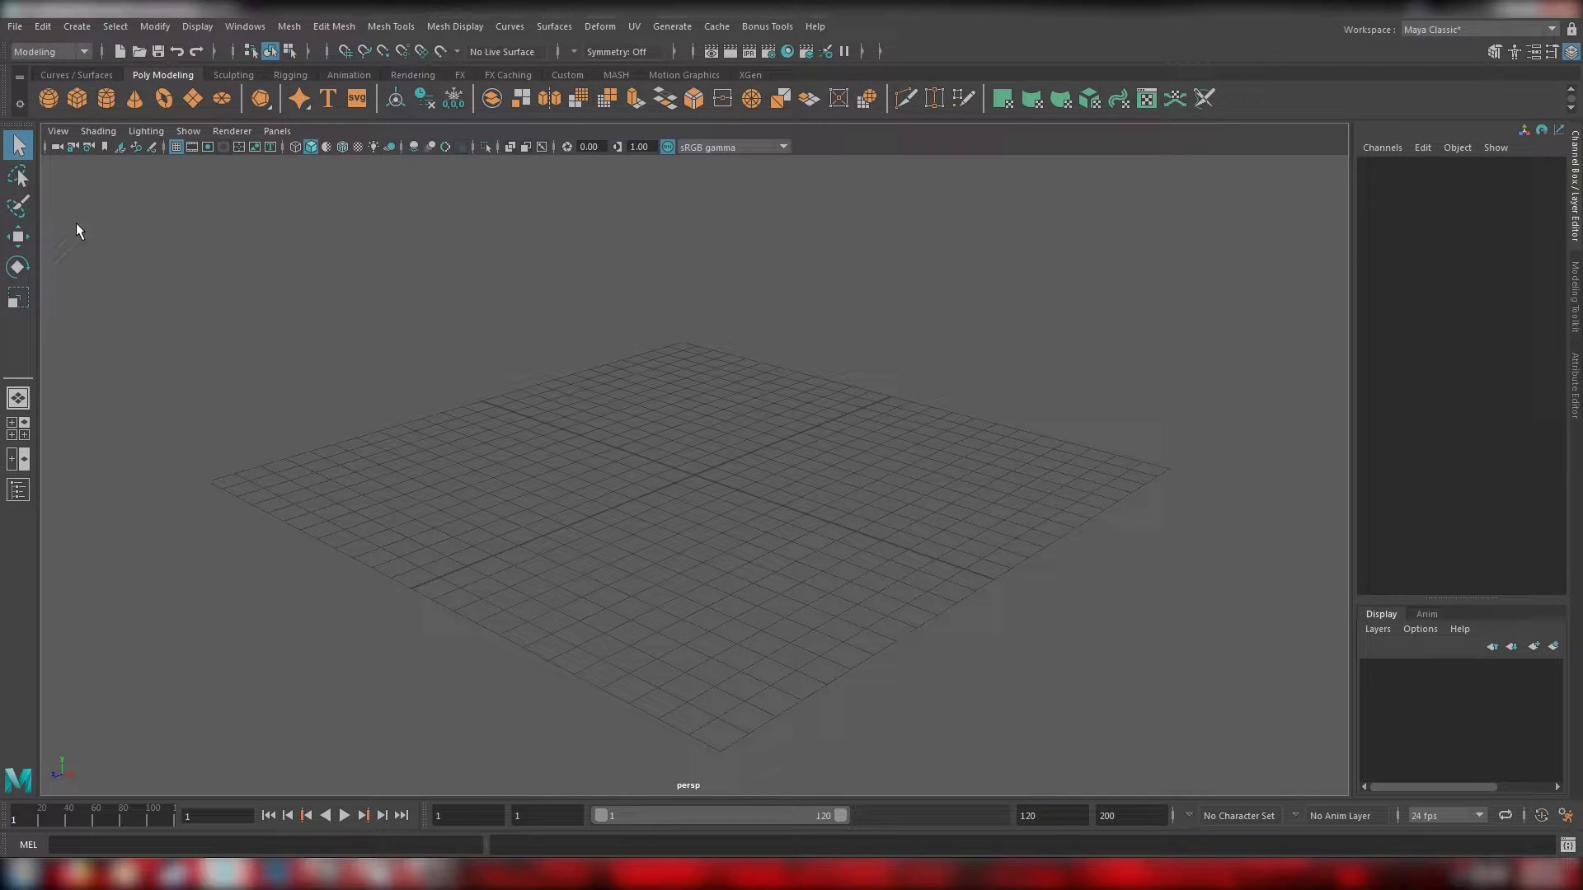
Step: Open the Lasso Tool's settings and dock the Tool Settings window between the toolbox and the viewport
click(17, 177)
double_click(17, 177)
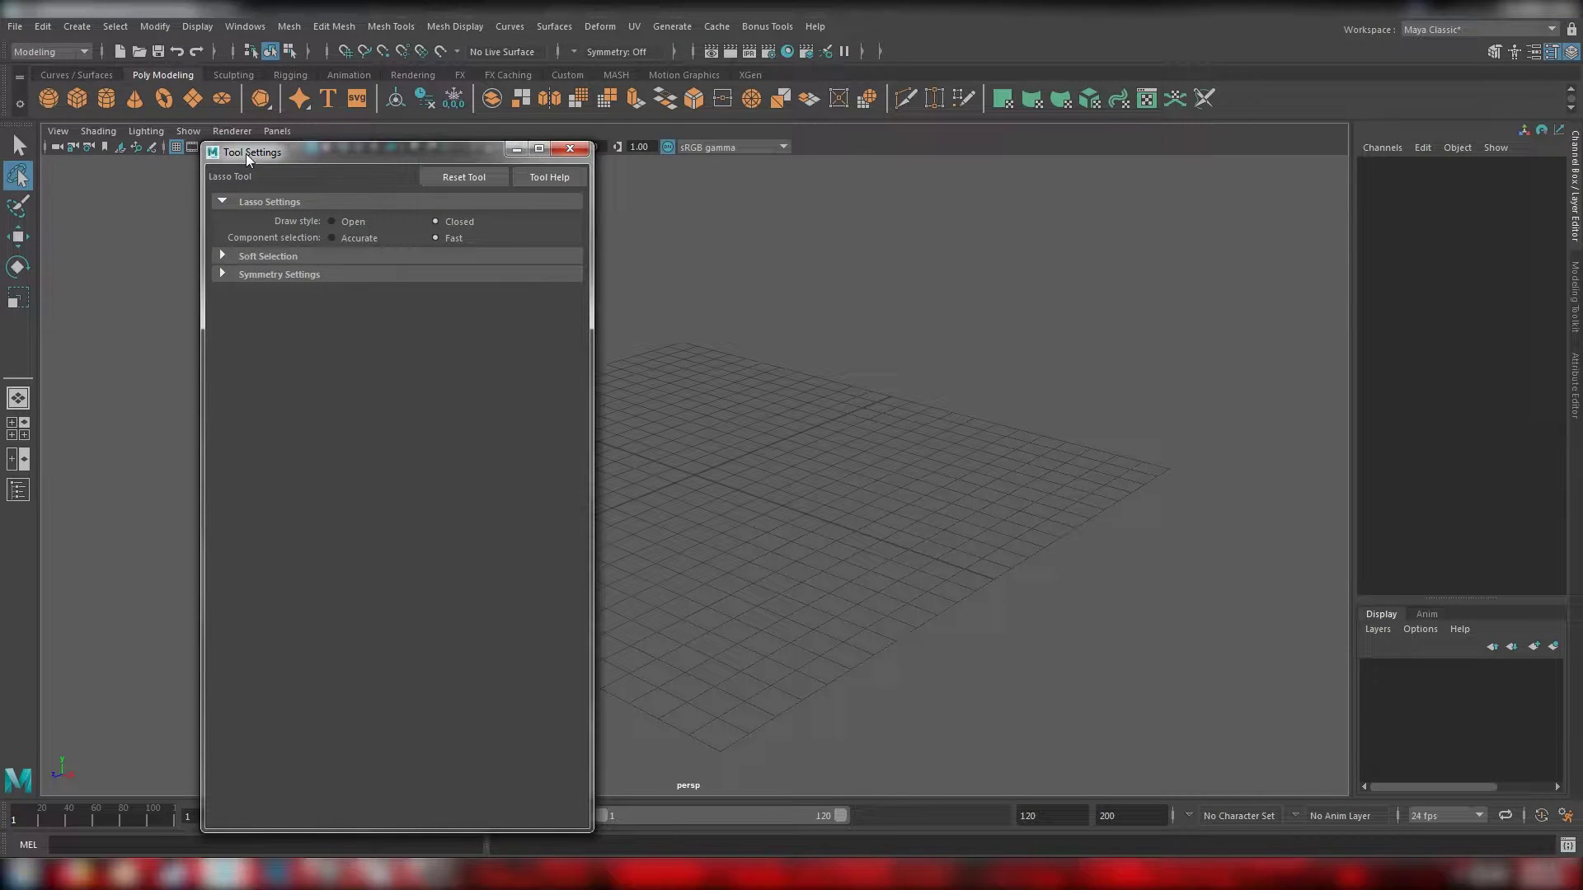
drag(241, 153, 40, 183)
Step: Open the Outliner and dock it as a tab beside Tool Settings
click(245, 26)
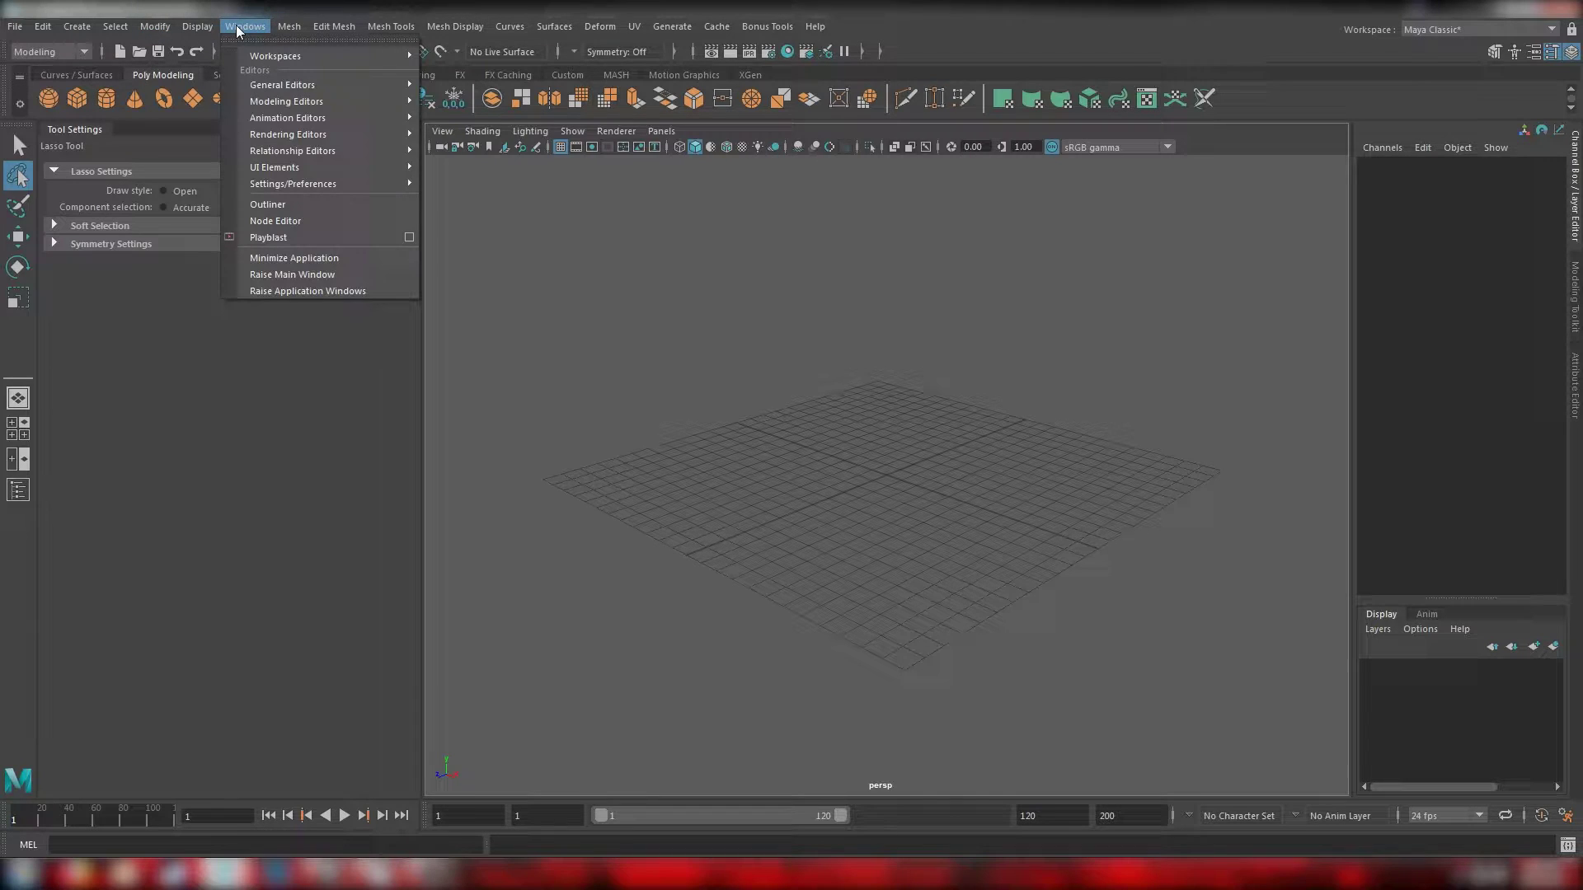
click(289, 202)
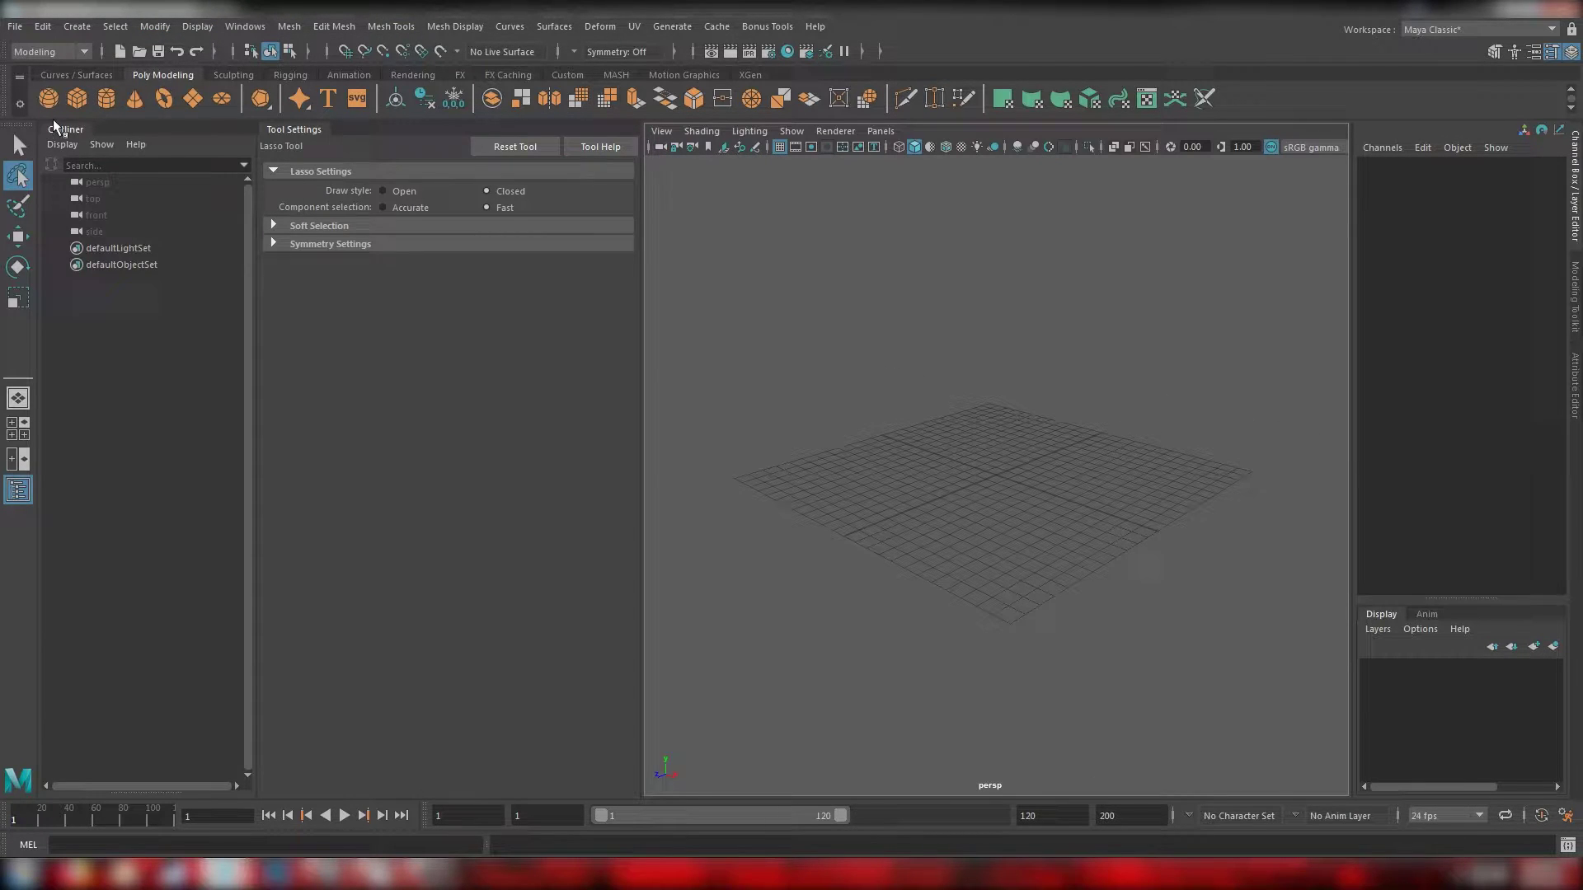
drag(53, 119, 102, 127)
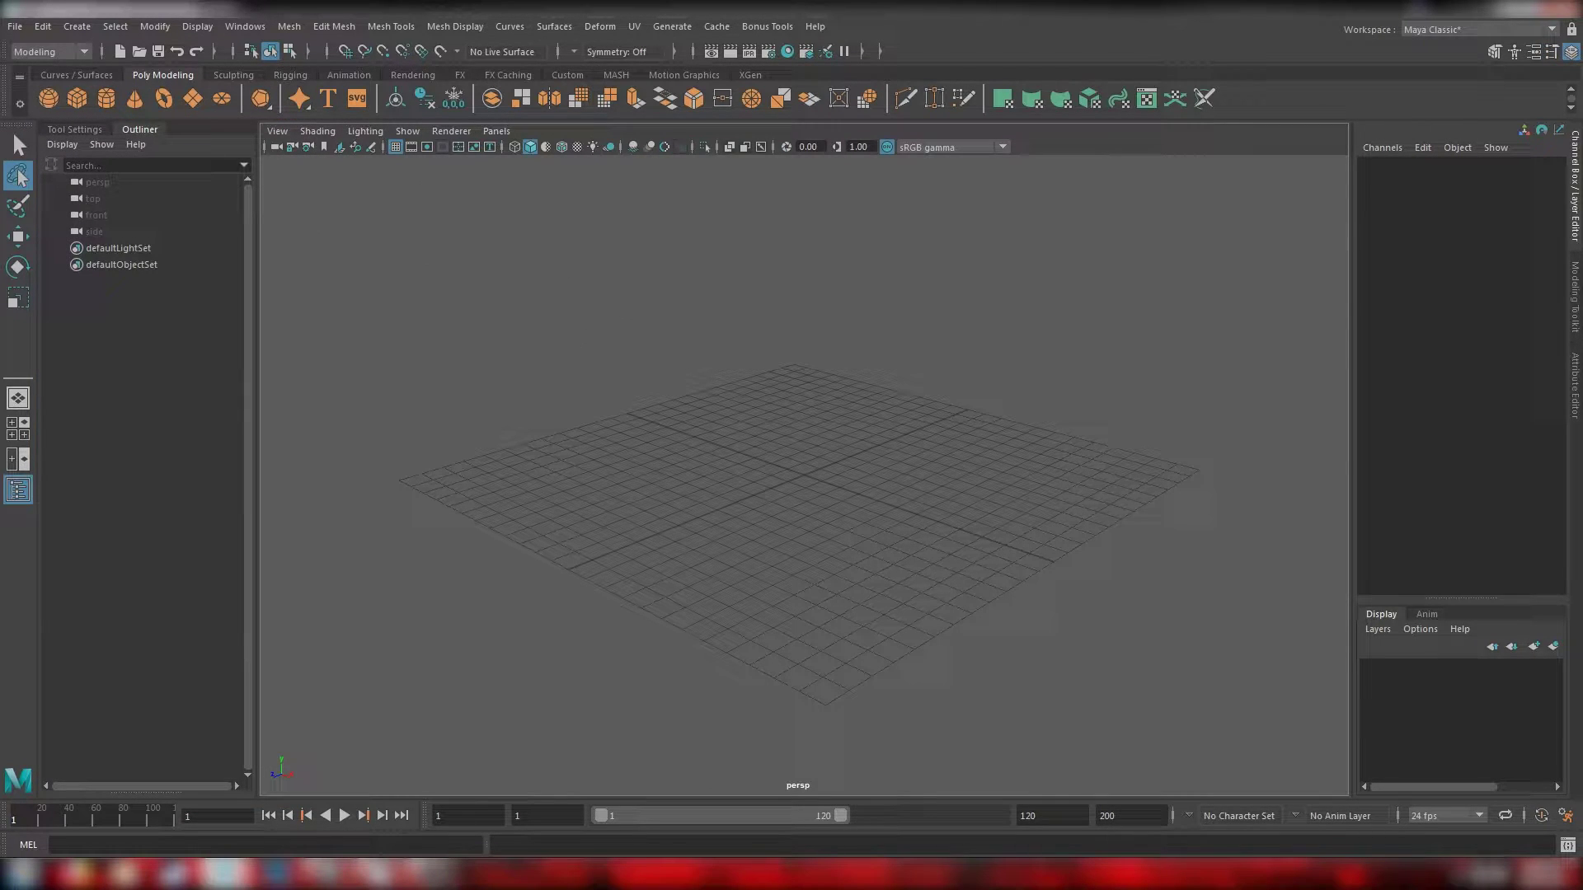
Step: Undock the Poly Modeling shelf from its row and close it
drag(8, 93, 724, 92)
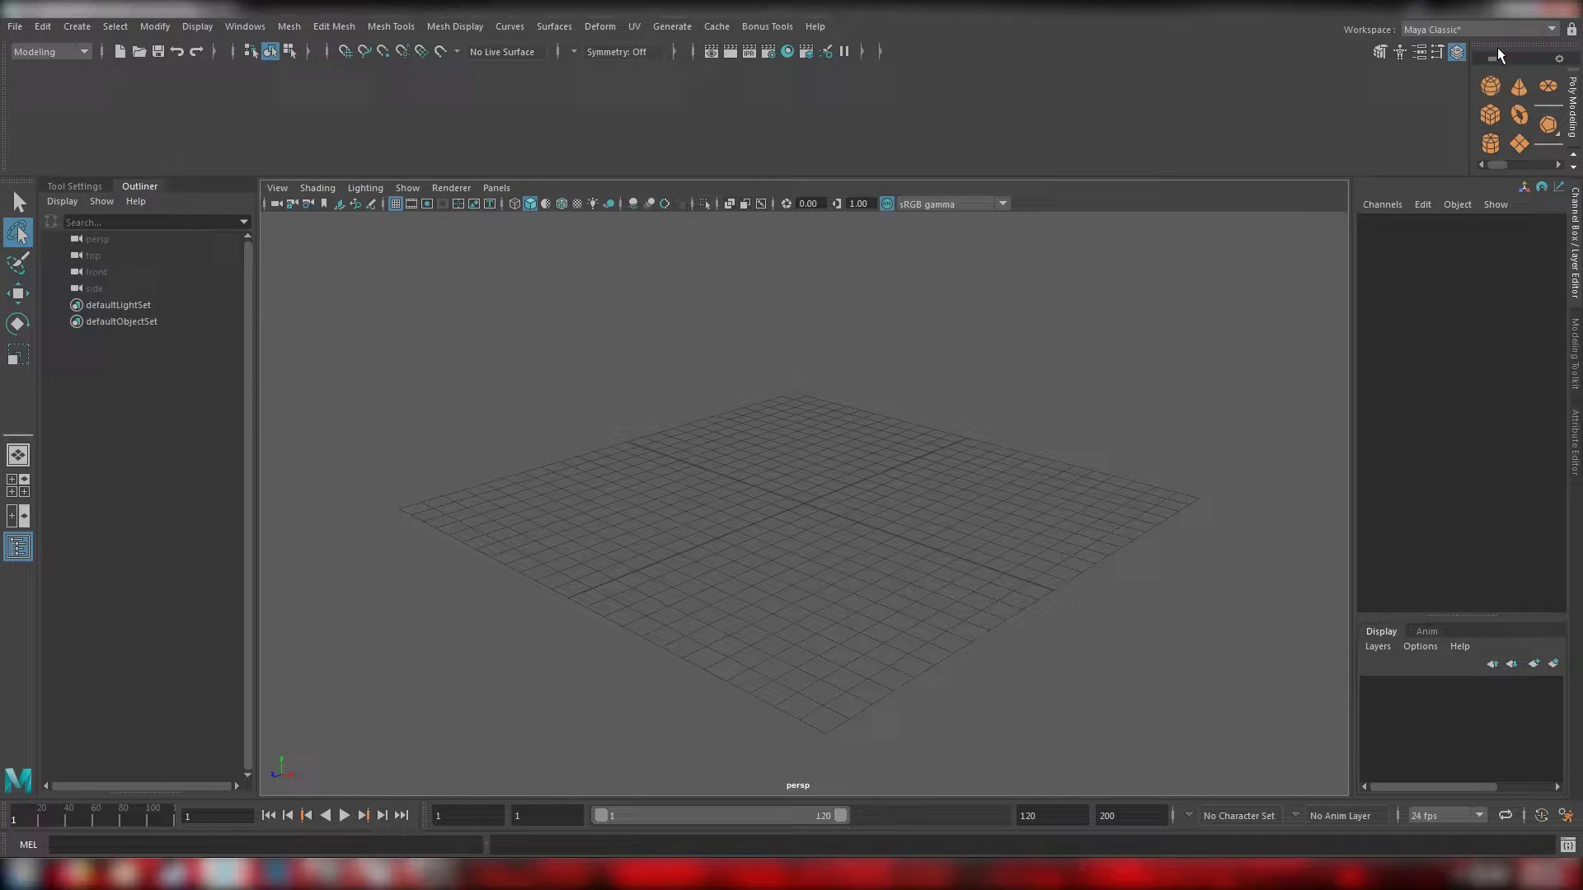
drag(1502, 46, 915, 331)
click(970, 322)
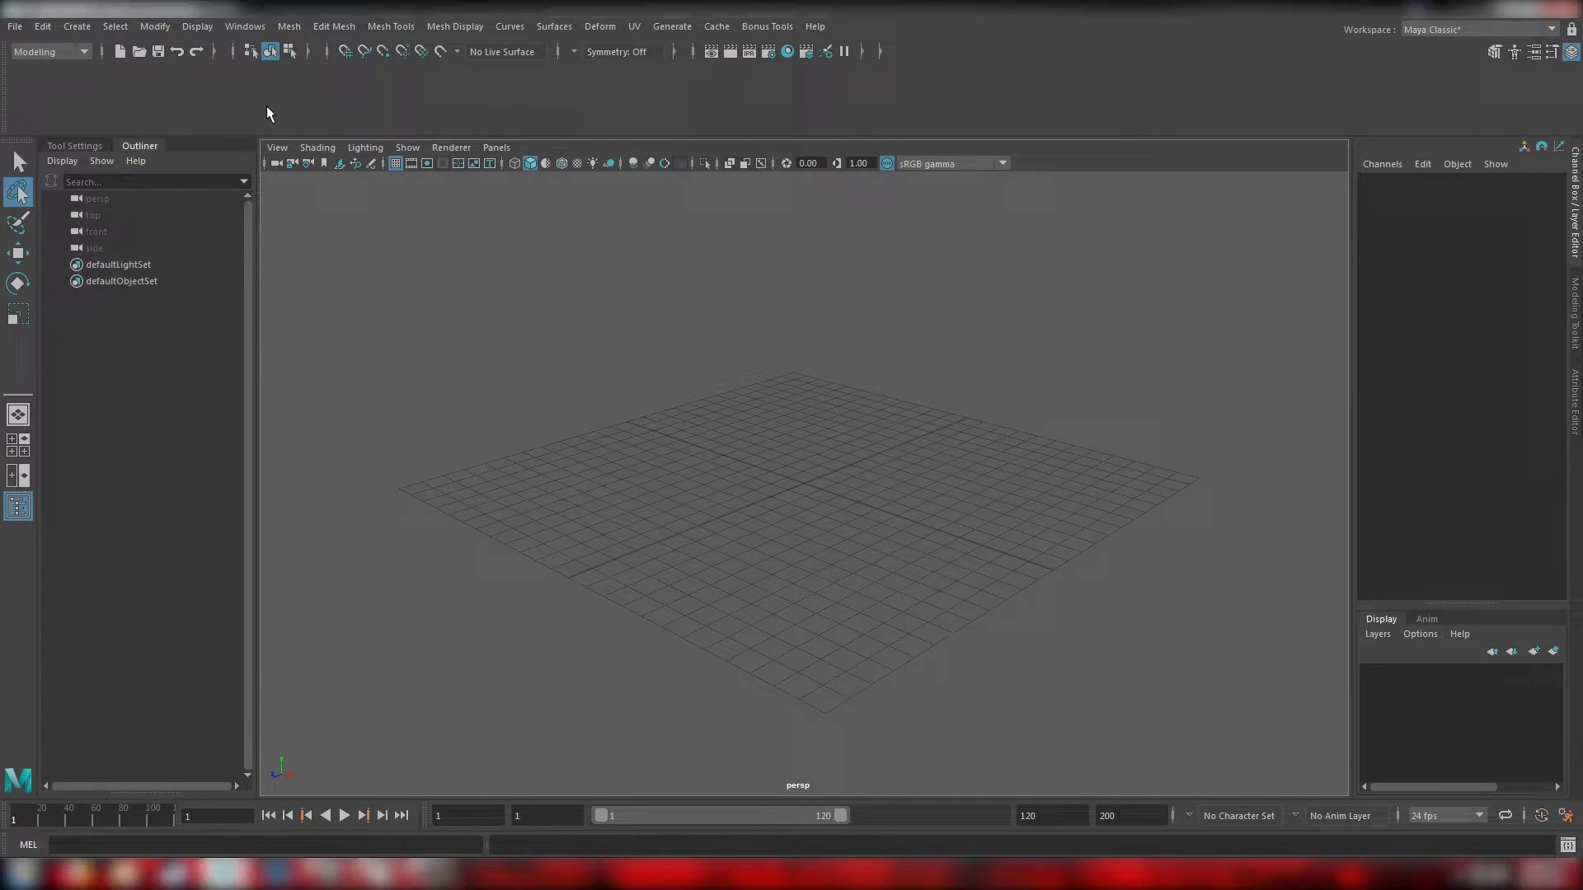
Step: Close the docked Tool Settings and Outliner panels and clear the empty shelf row above the viewport
click(281, 147)
click(280, 145)
drag(4, 101, 12, 100)
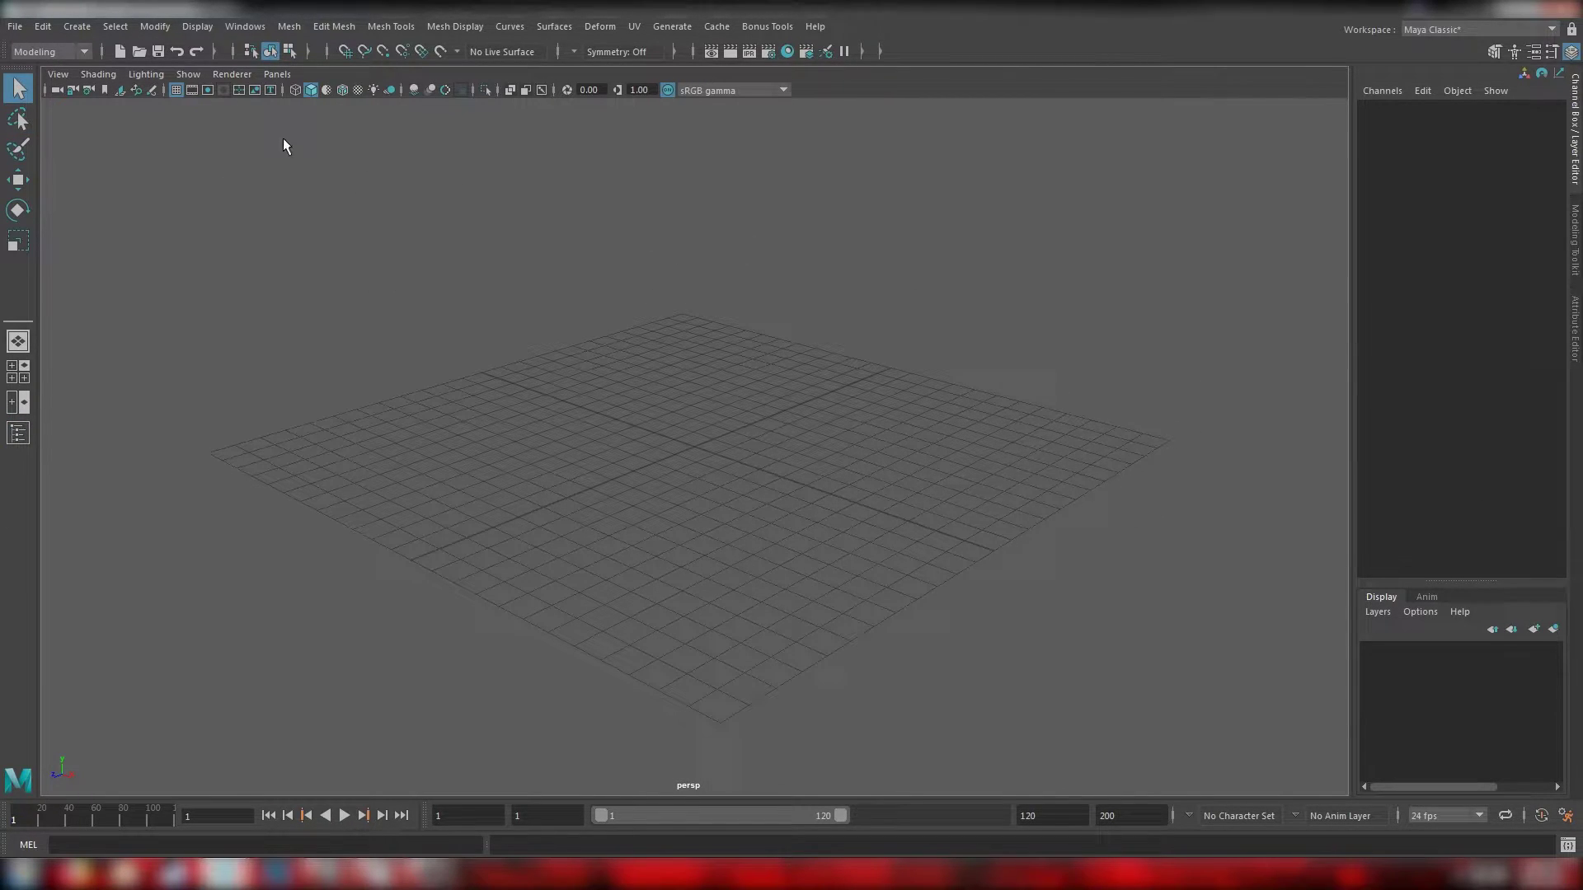
Step: Set the world coordinate system's up axis to Z in the application preferences and save them
click(248, 26)
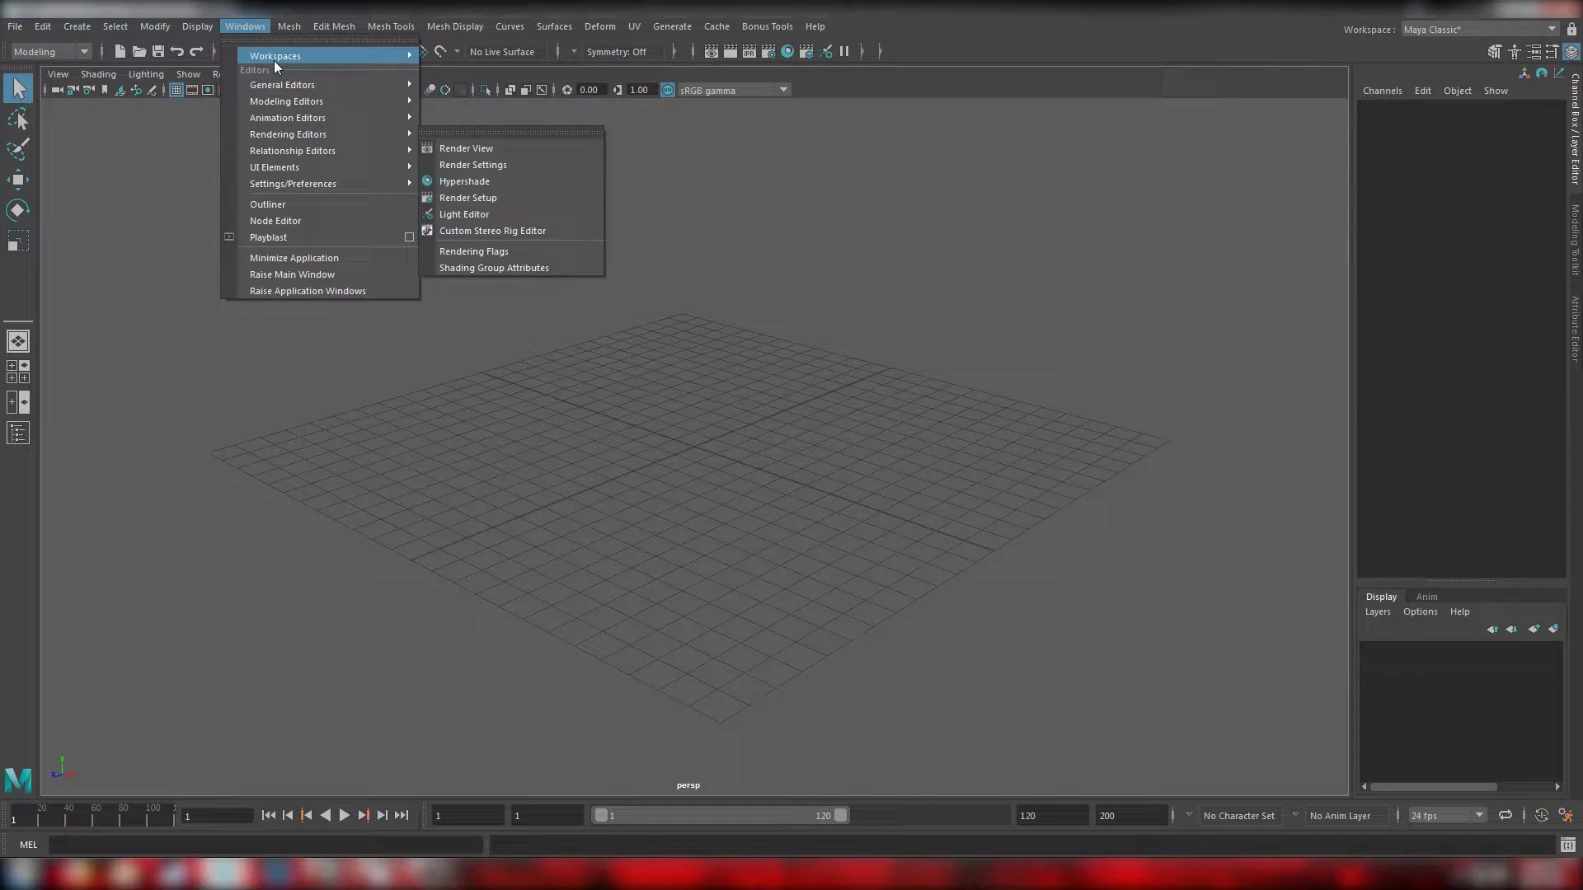
mouse_move(345, 186)
click(502, 197)
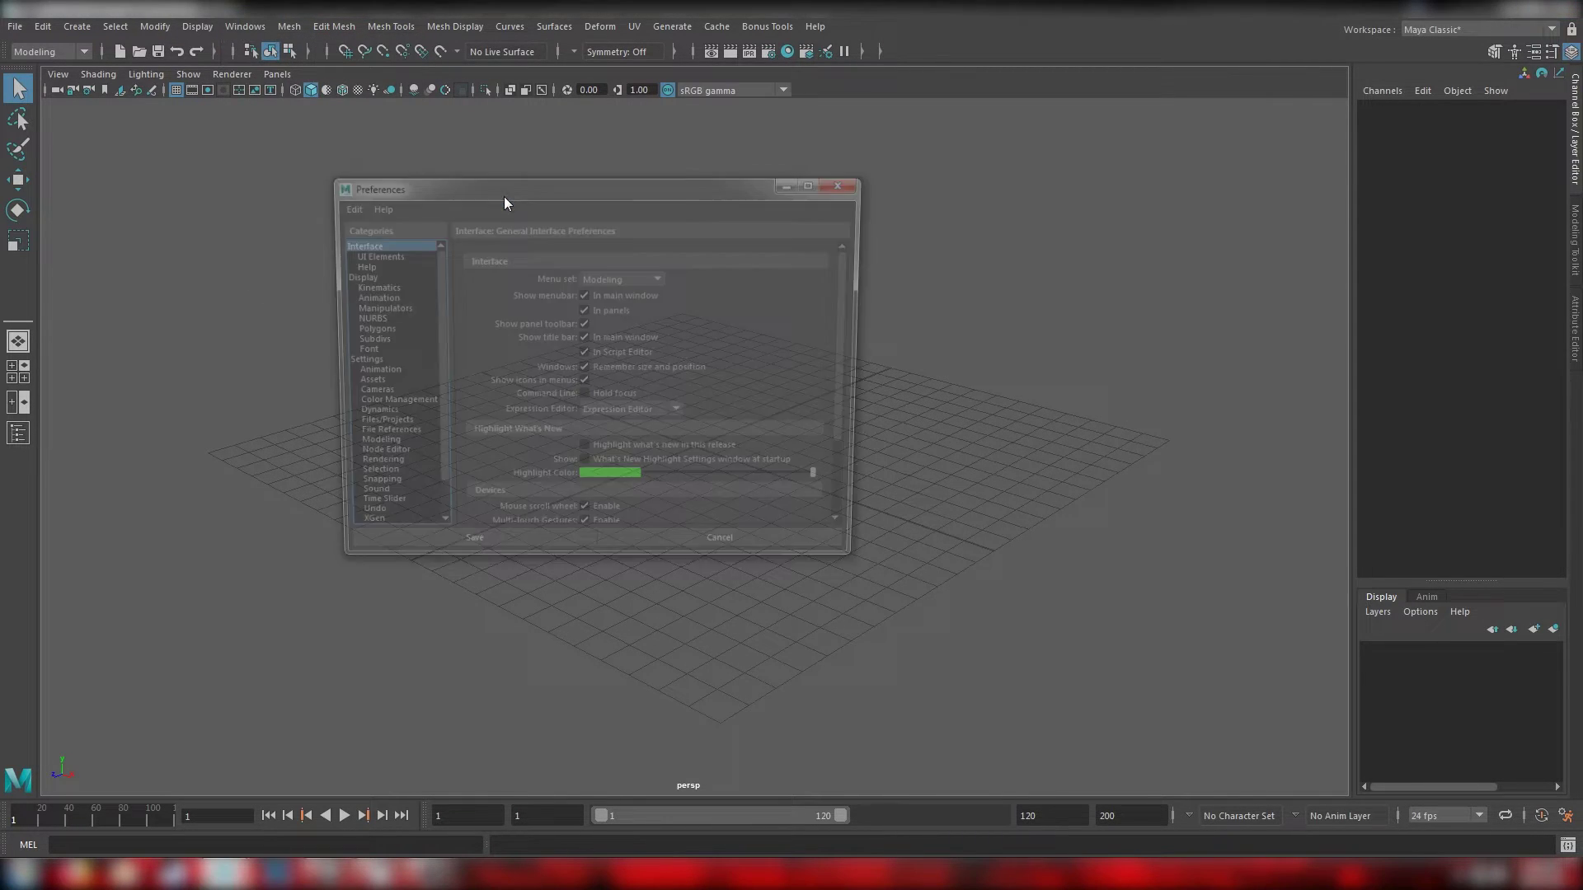
click(353, 364)
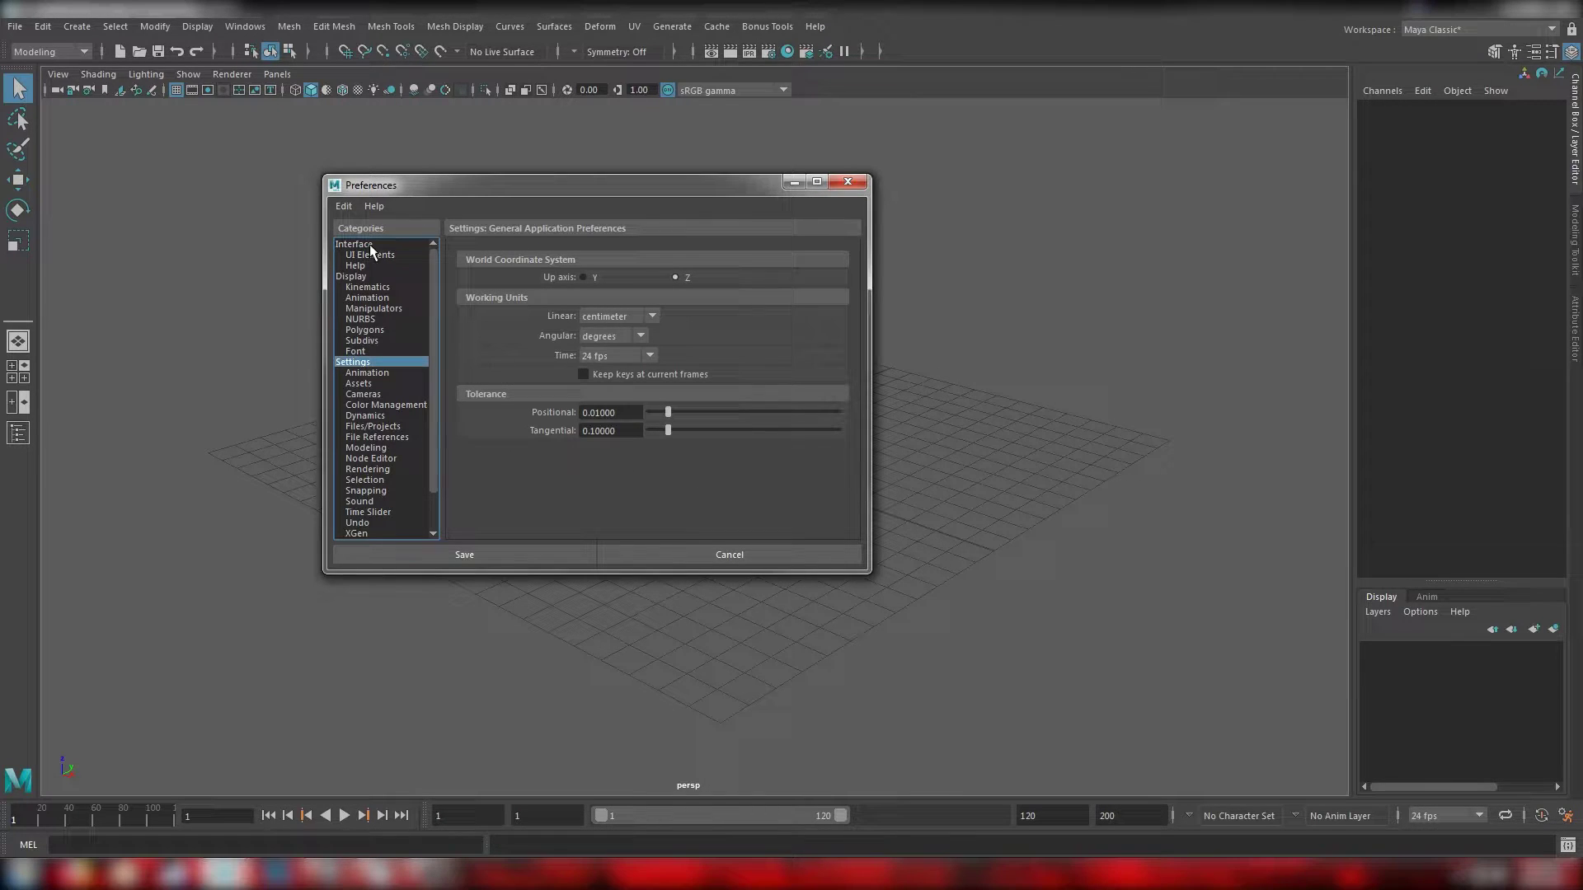
click(545, 552)
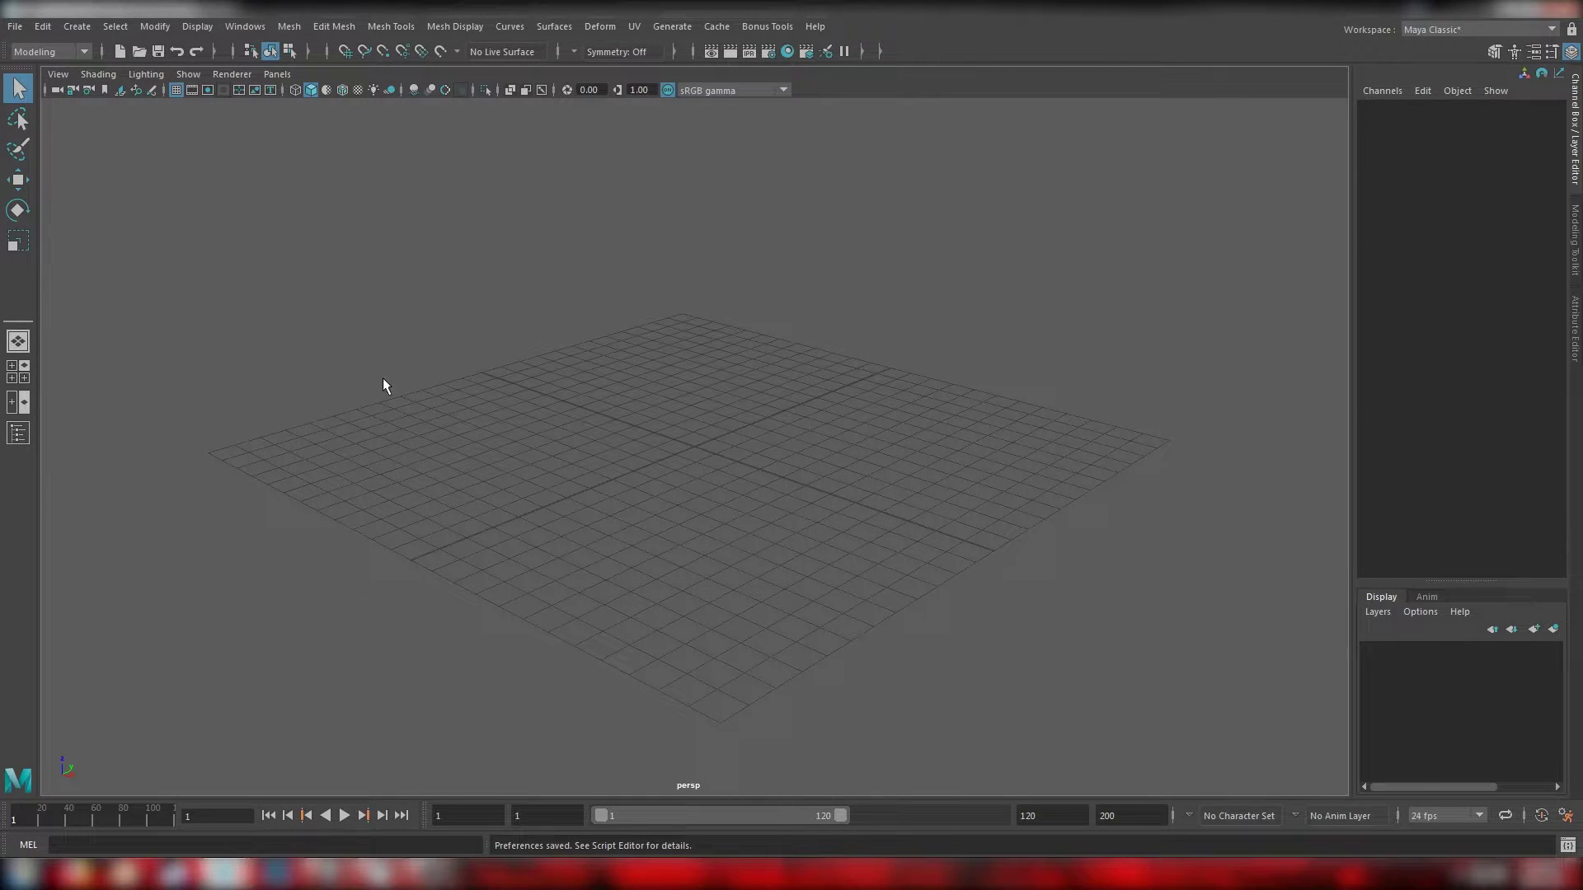
Step: Cycle the viewport background to the blue gradient and open the Color Settings, moved clear of the grid
key(alt+b)
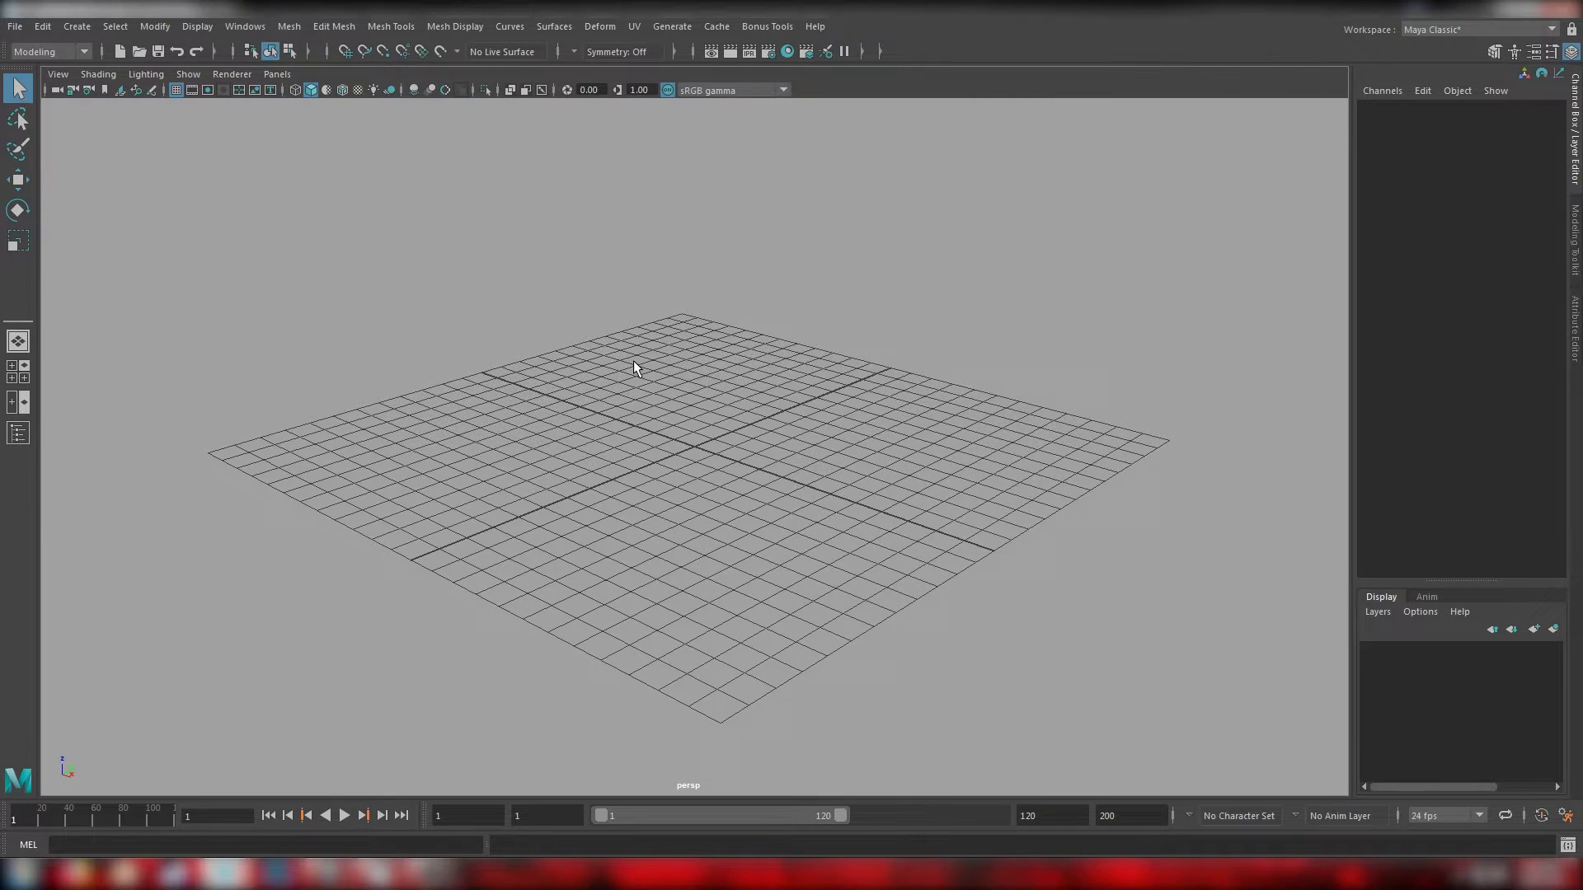
key(alt+b)
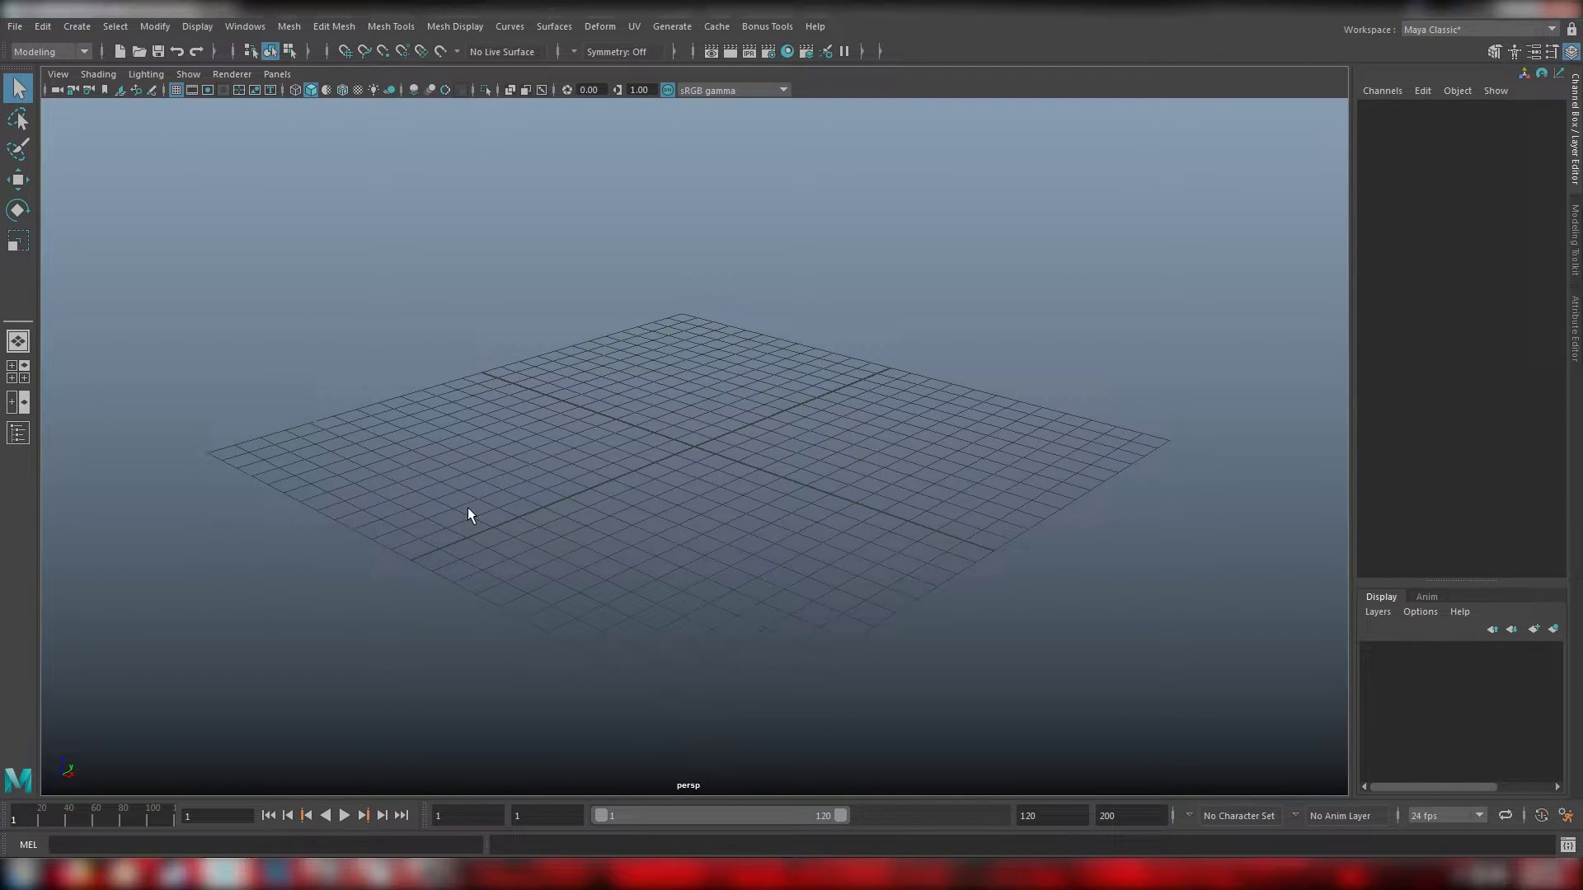
click(244, 26)
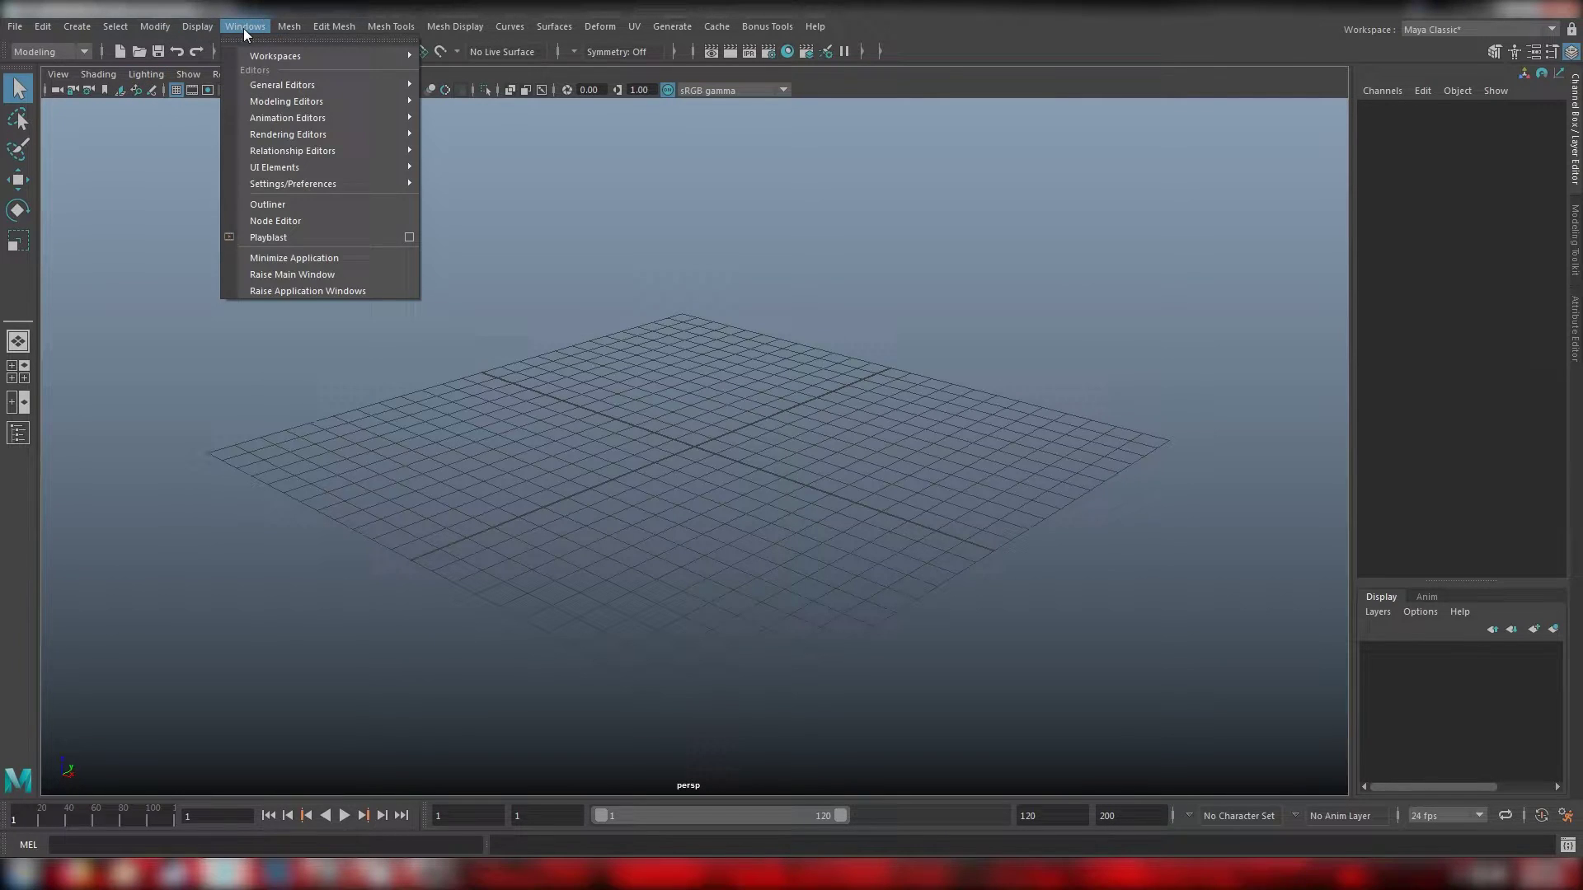
mouse_move(301, 185)
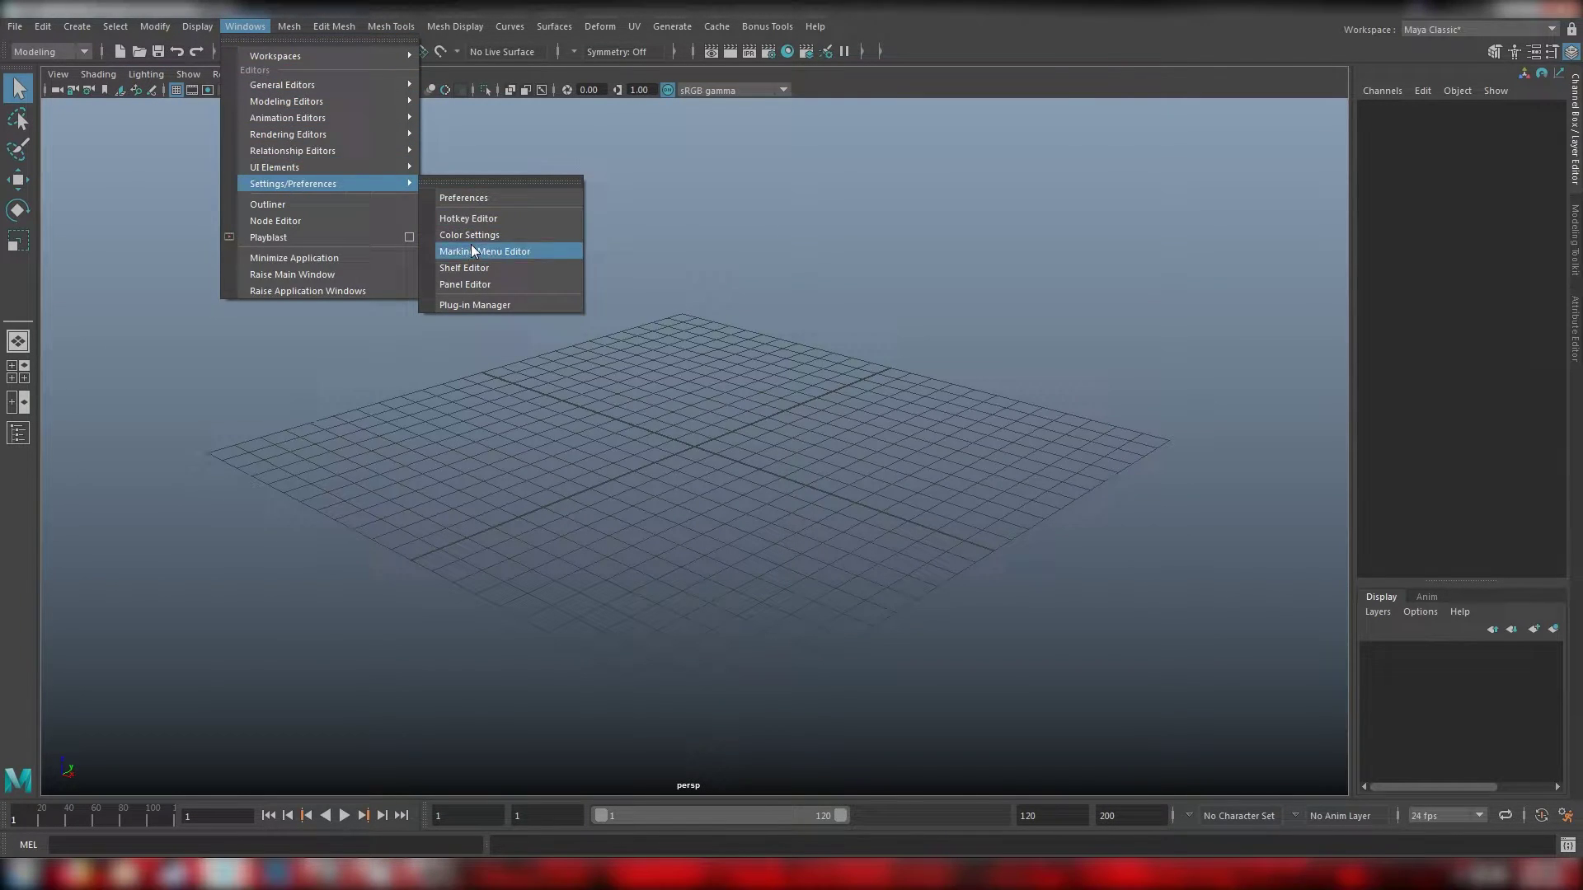
click(477, 236)
drag(612, 298, 839, 210)
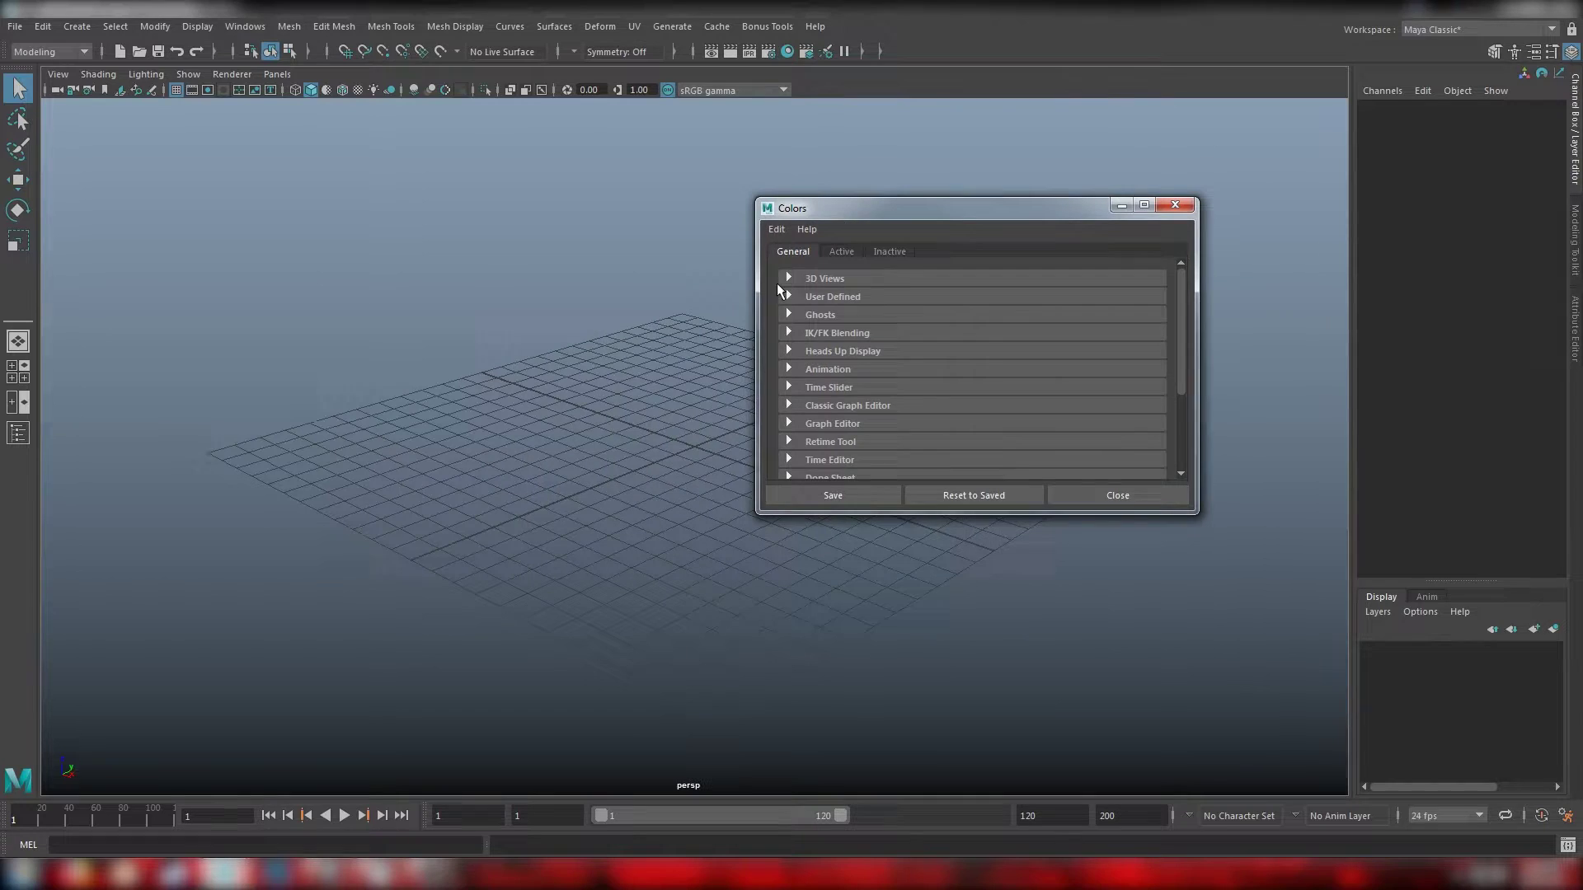
Step: Set the 3D Views background to a dark reddish grey with hue 360, saturation about 0.236 and value about 0.077
click(788, 279)
click(942, 297)
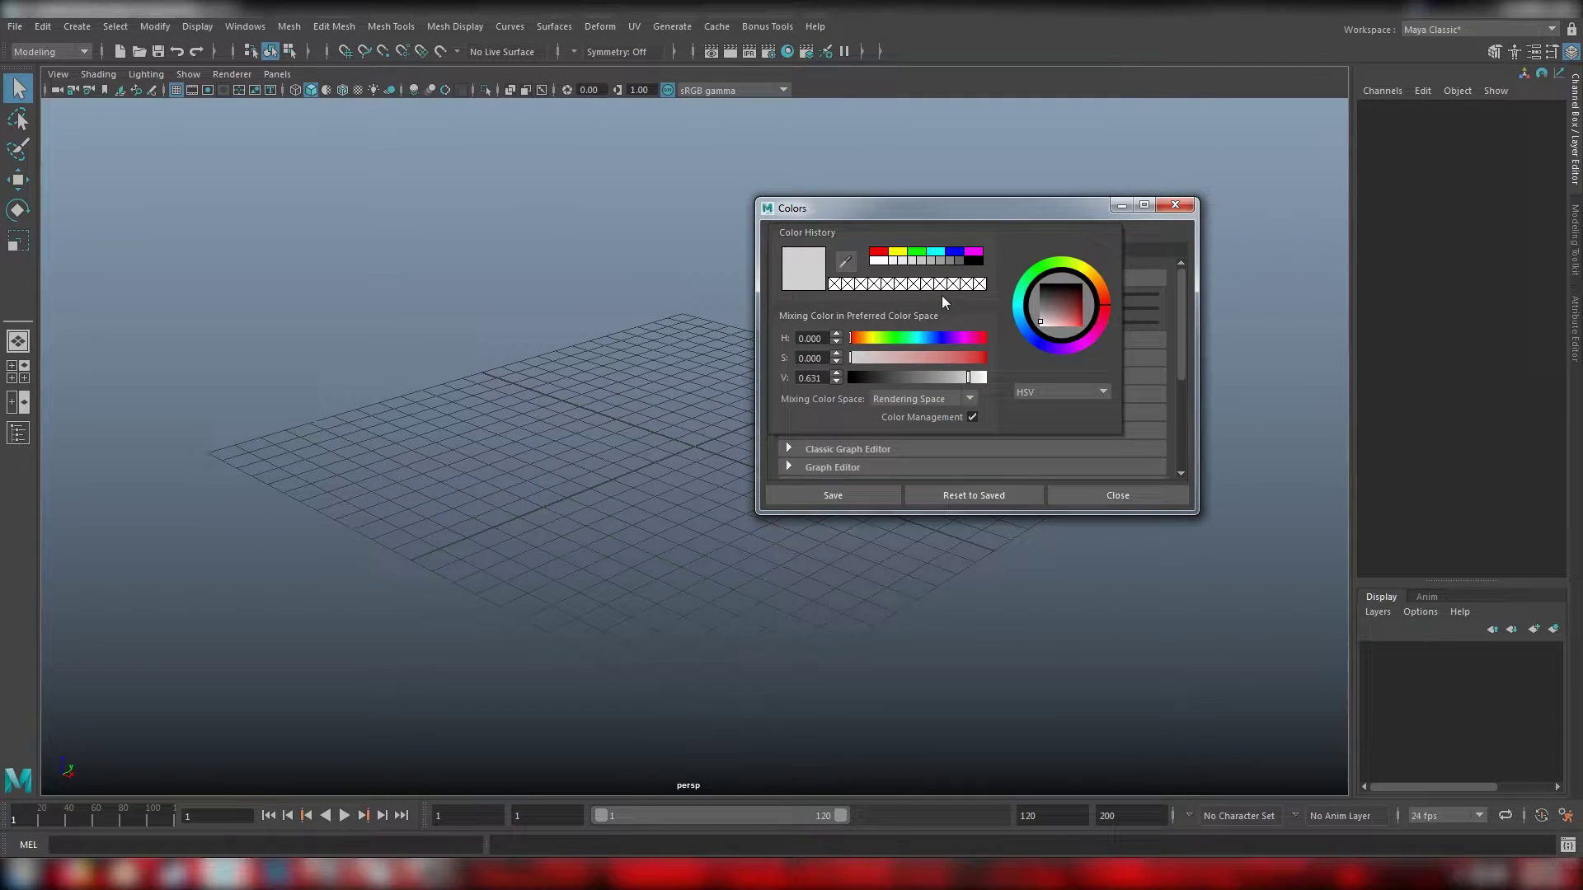
mouse_move(1037, 332)
mouse_down()
mouse_move(1057, 314)
mouse_move(1047, 303)
mouse_up()
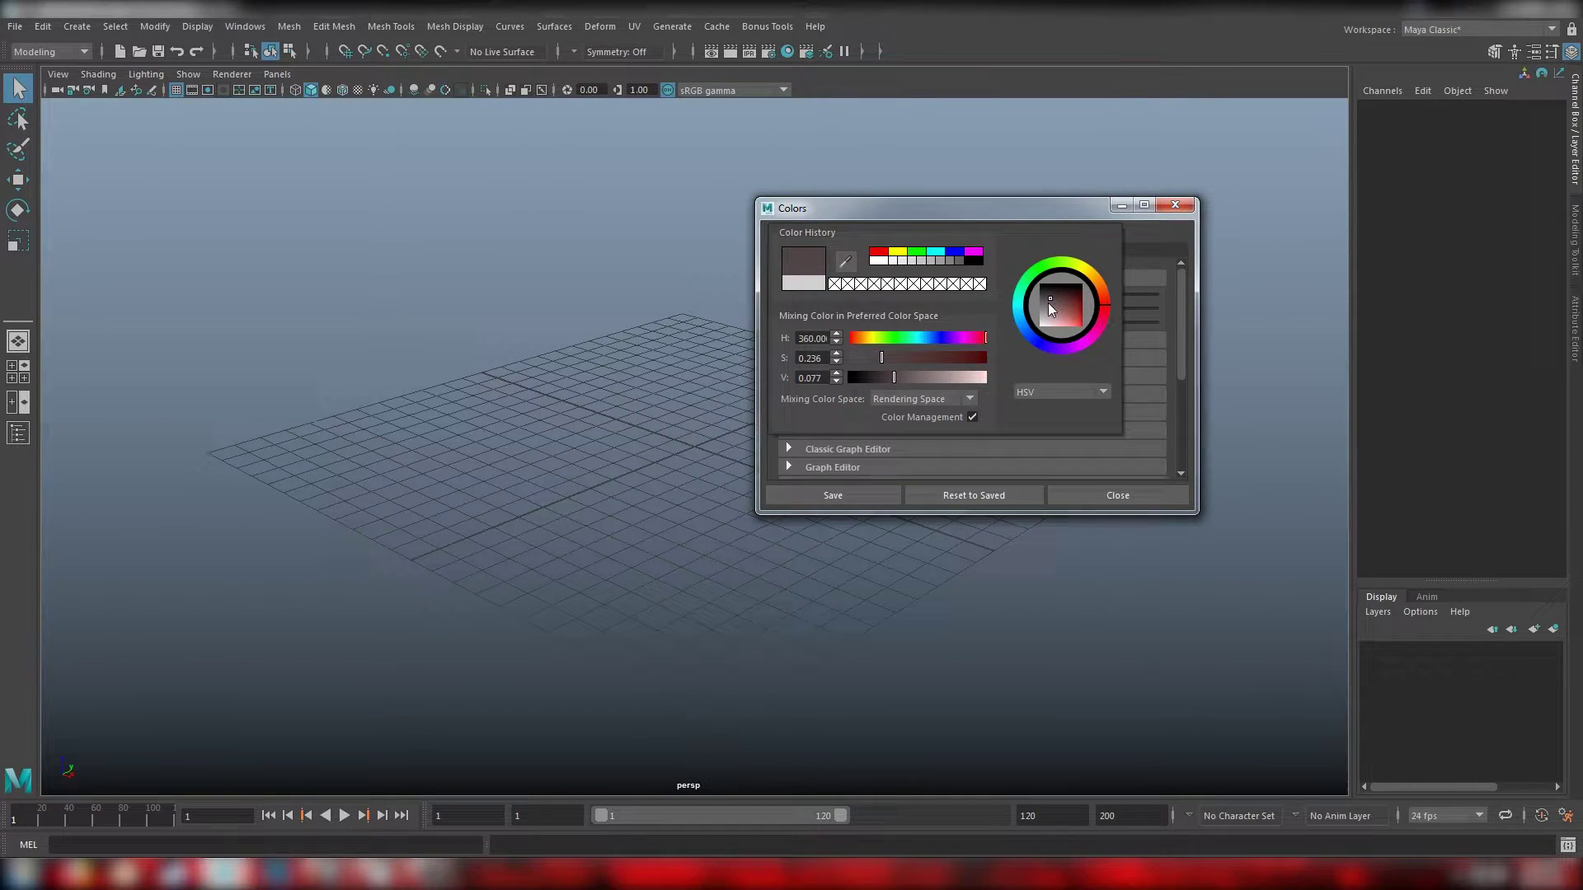
Step: Set the Gradient Top colour to a light blue with saturation about 0.32 and value about 0.72
click(952, 308)
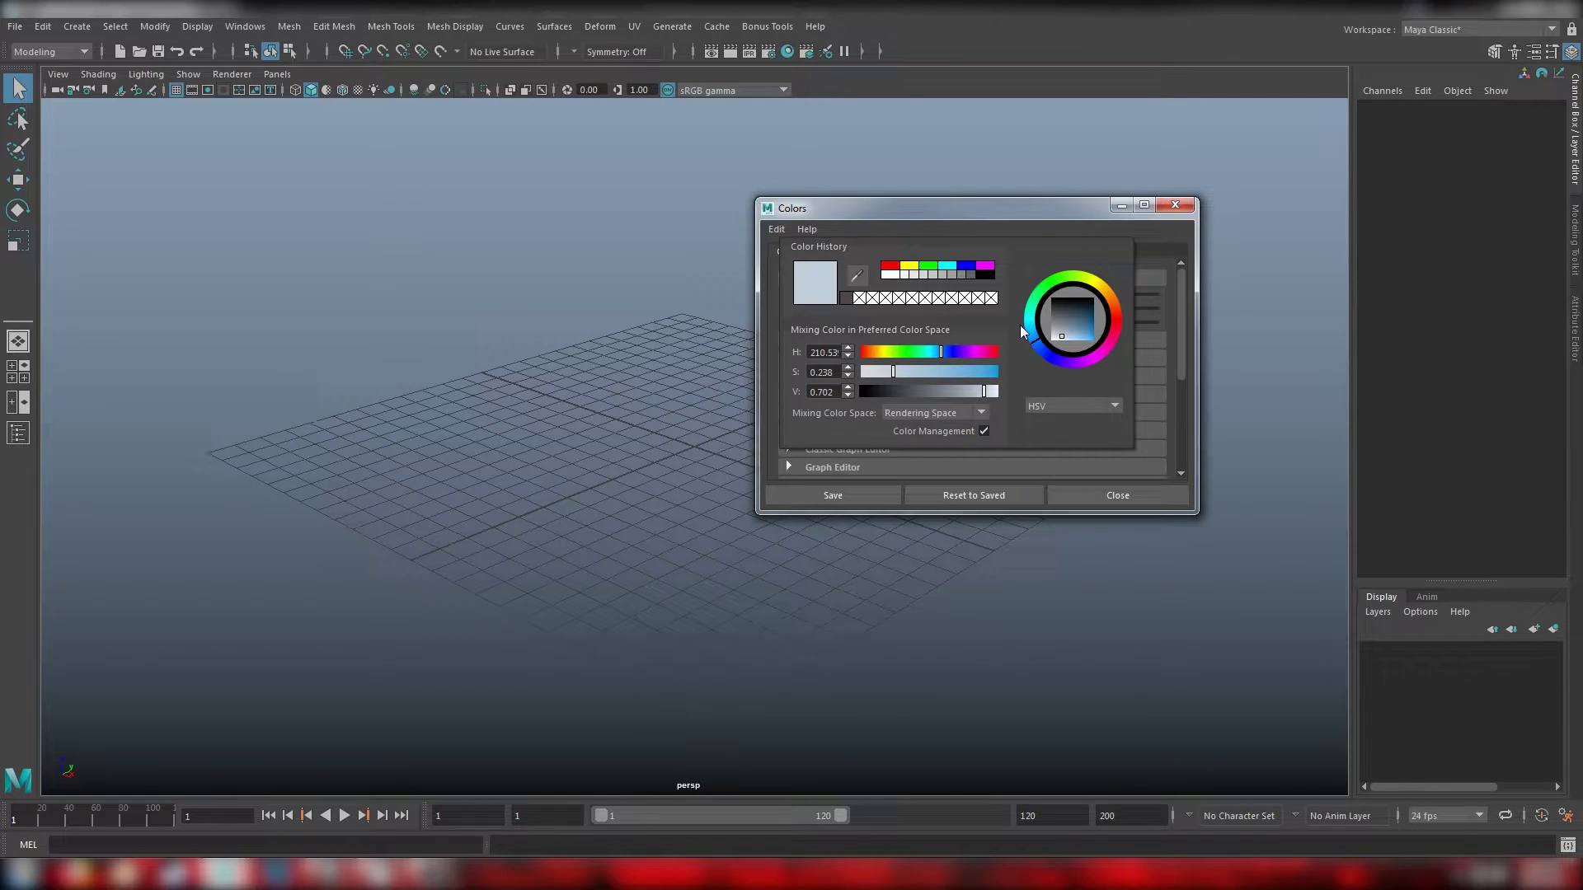
drag(913, 373, 932, 370)
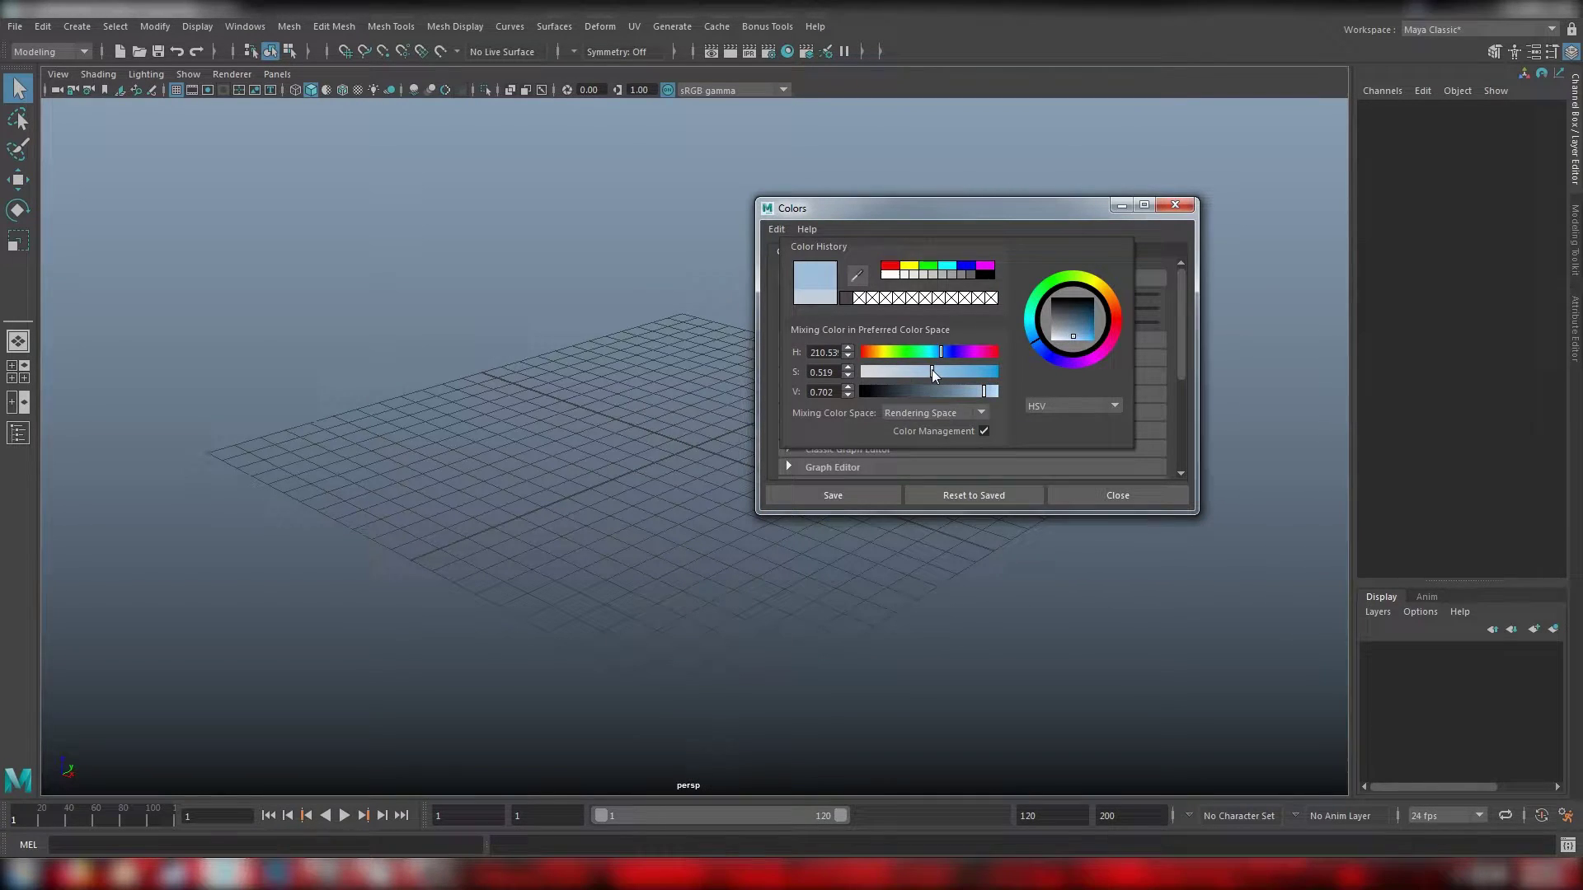
click(961, 310)
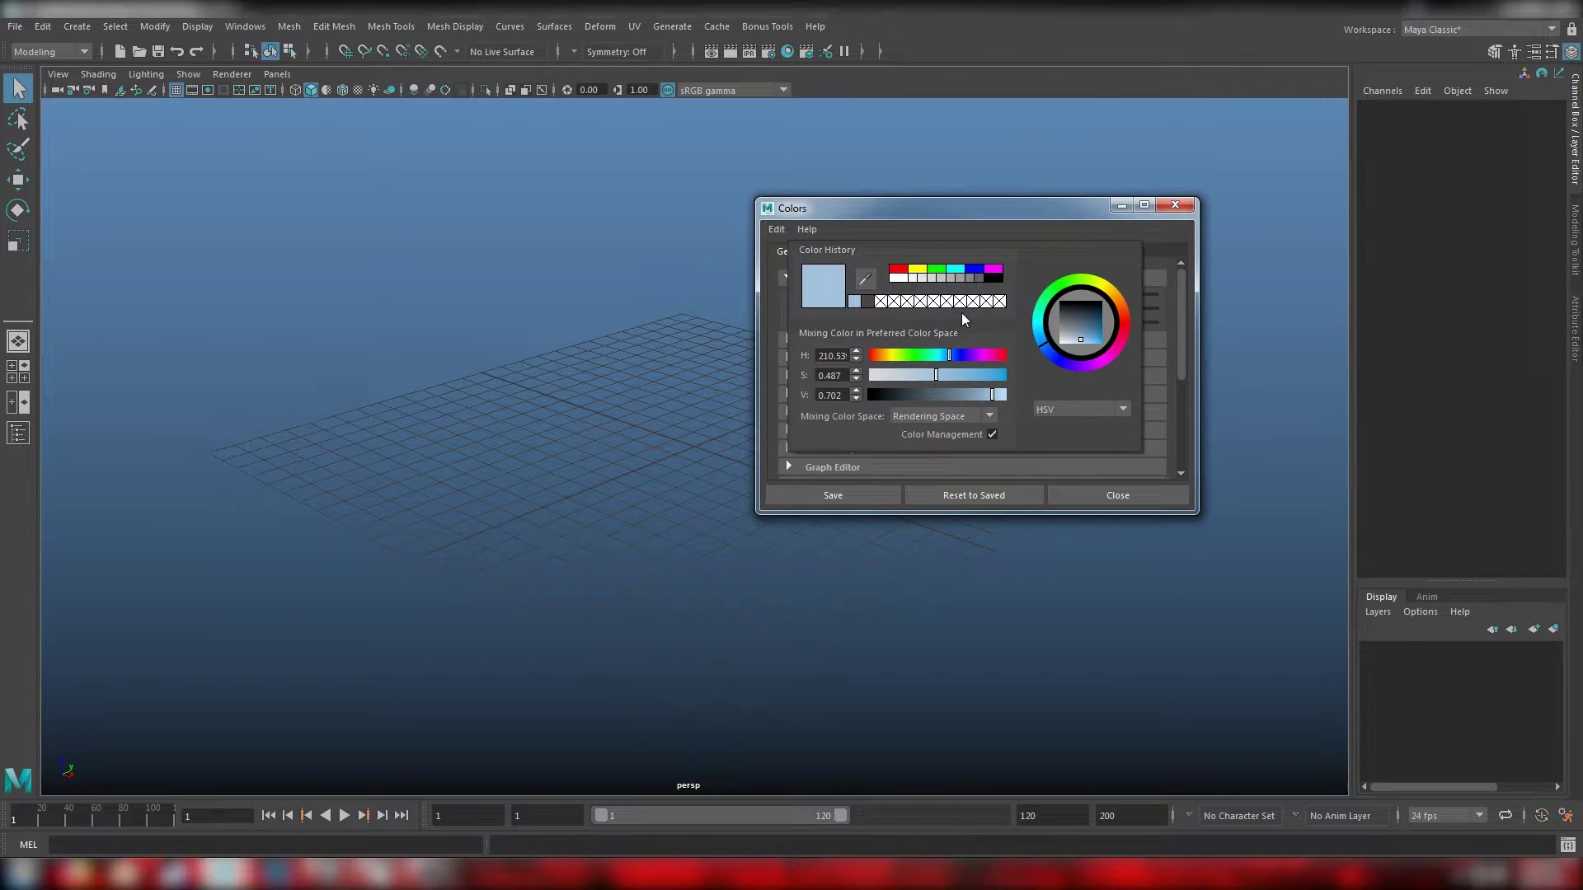
drag(984, 395, 993, 395)
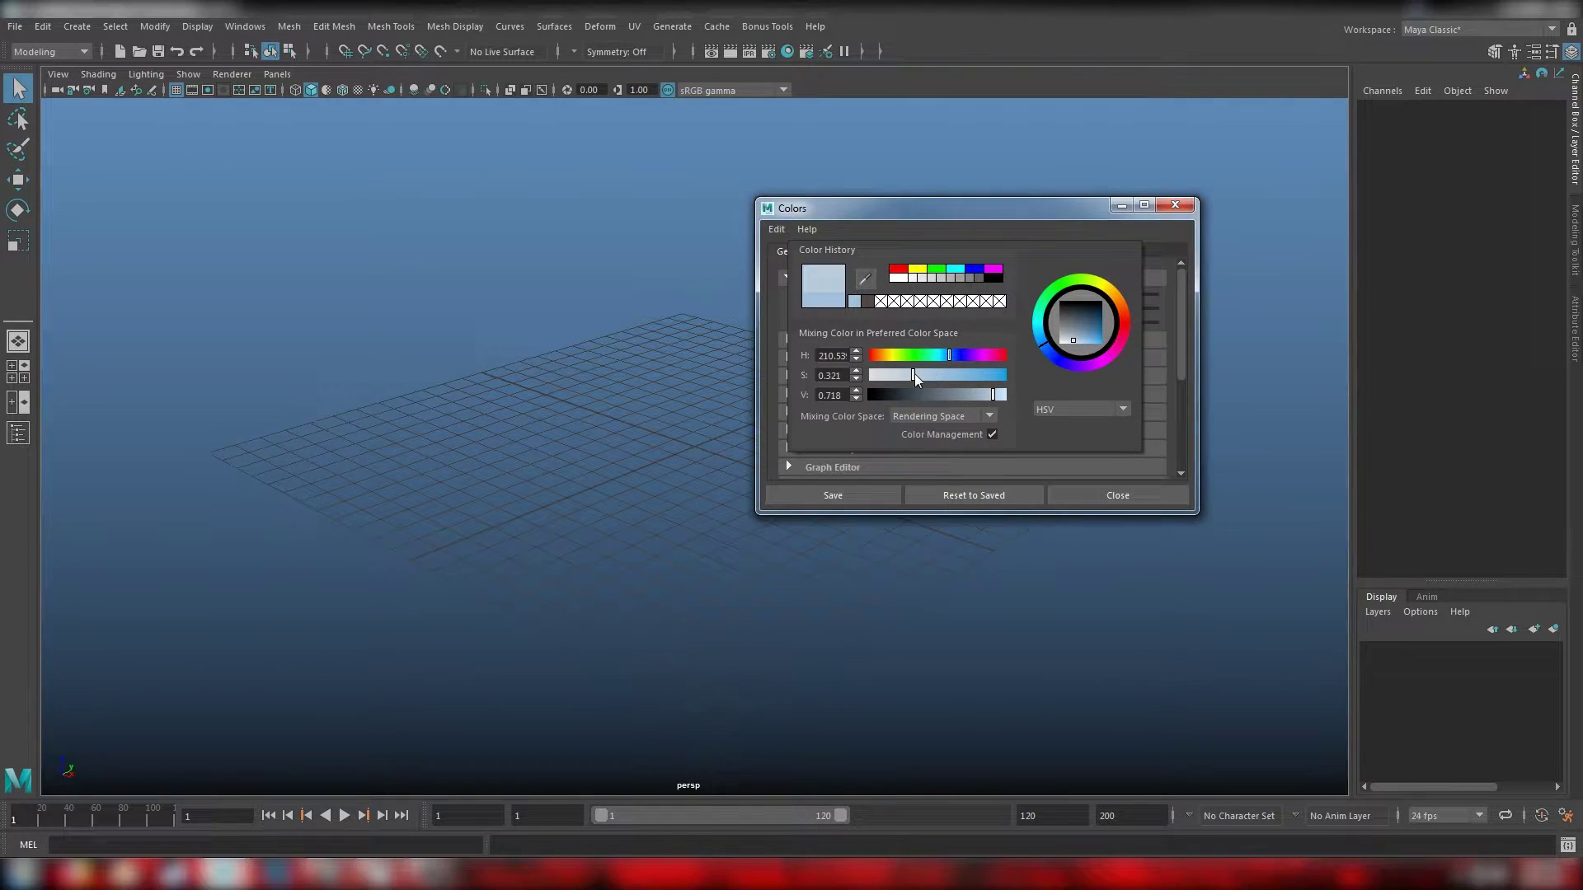
click(914, 374)
Step: Set the Gradient Bottom colour to a pale orange with hue about 38, saturation about 0.48 and value 1, and save the colours
click(941, 322)
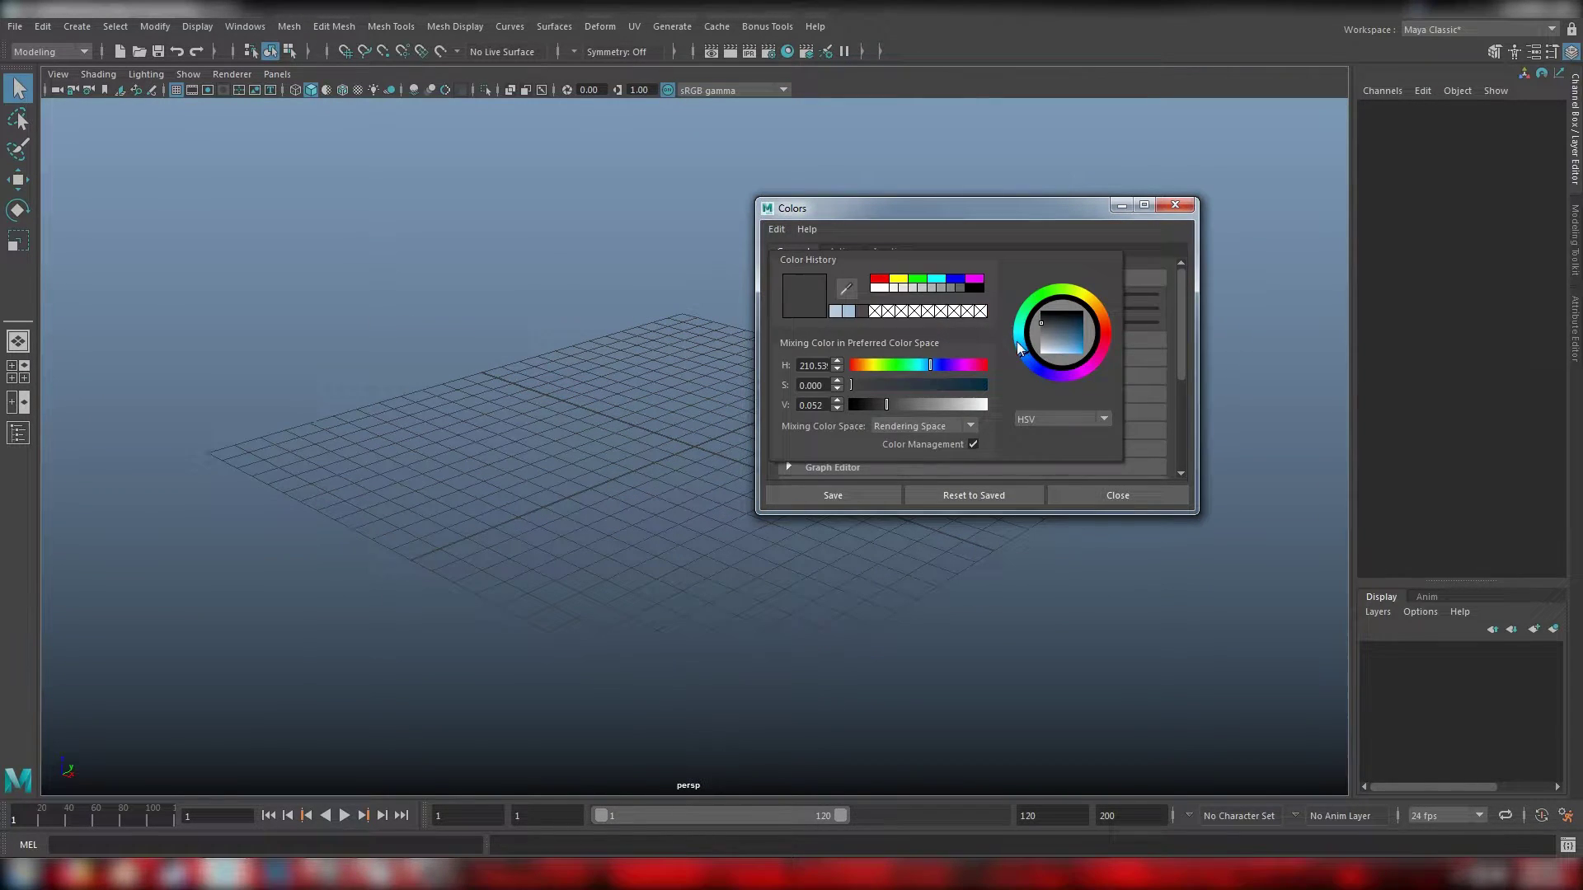
click(1091, 303)
drag(1055, 338, 1070, 358)
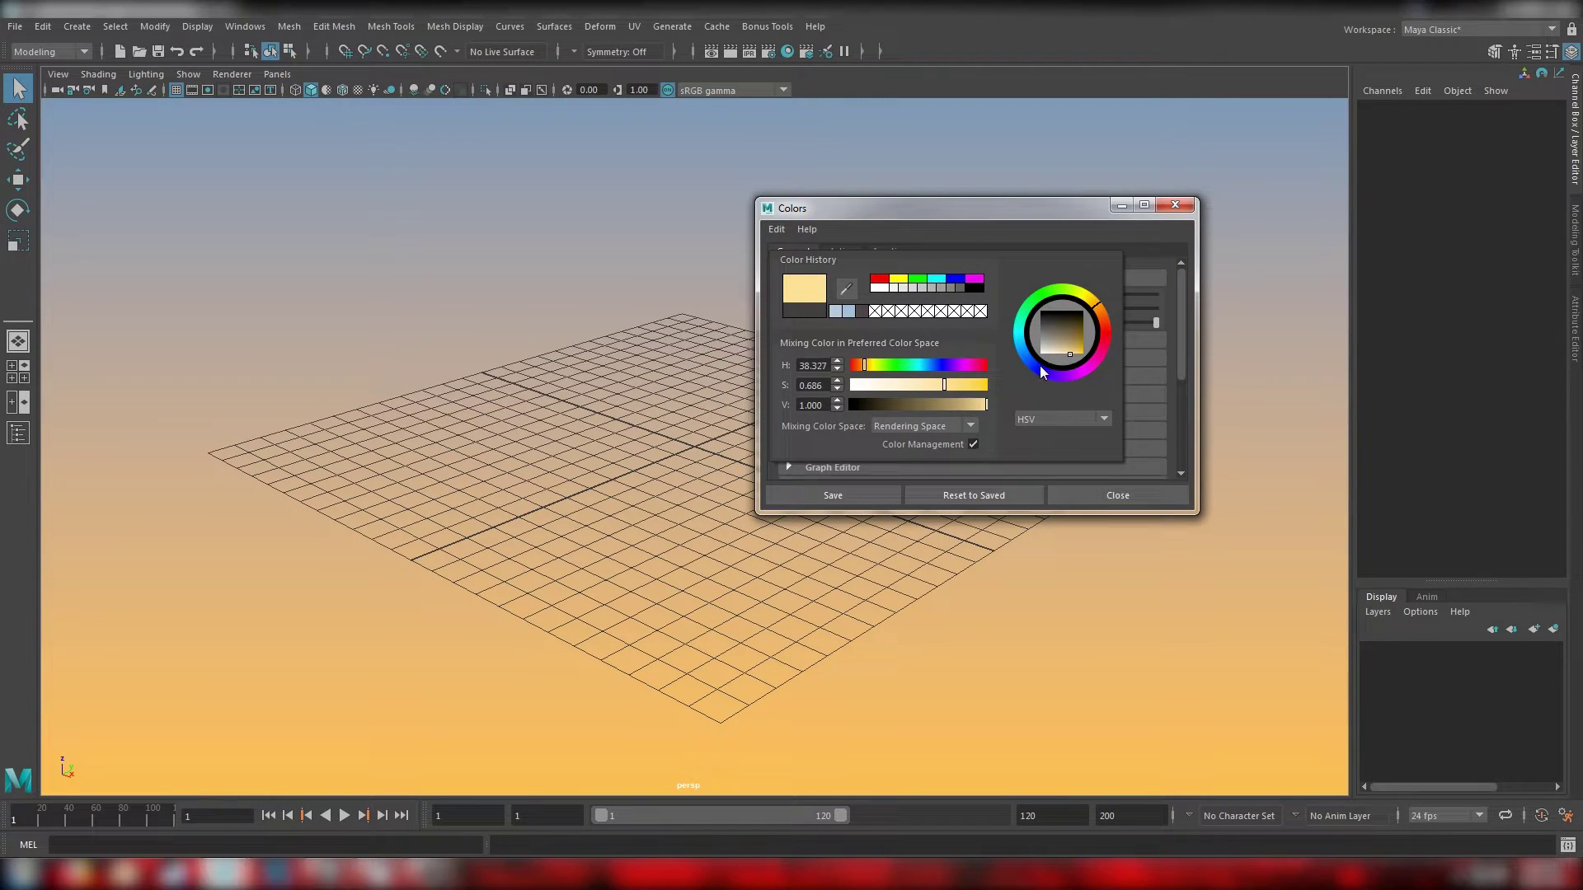
click(916, 387)
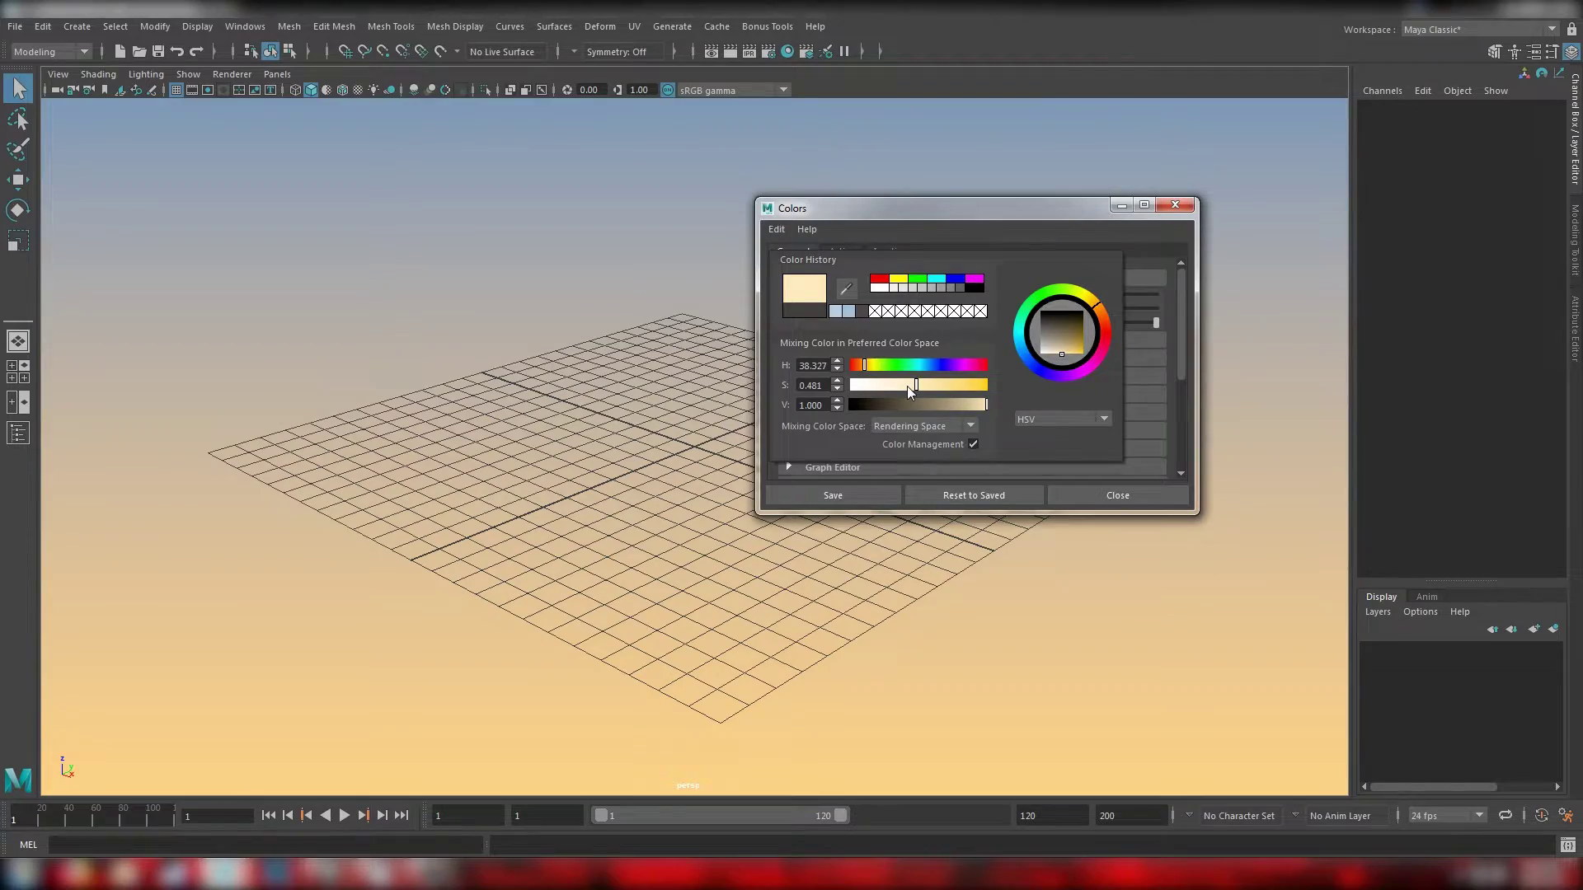
click(836, 497)
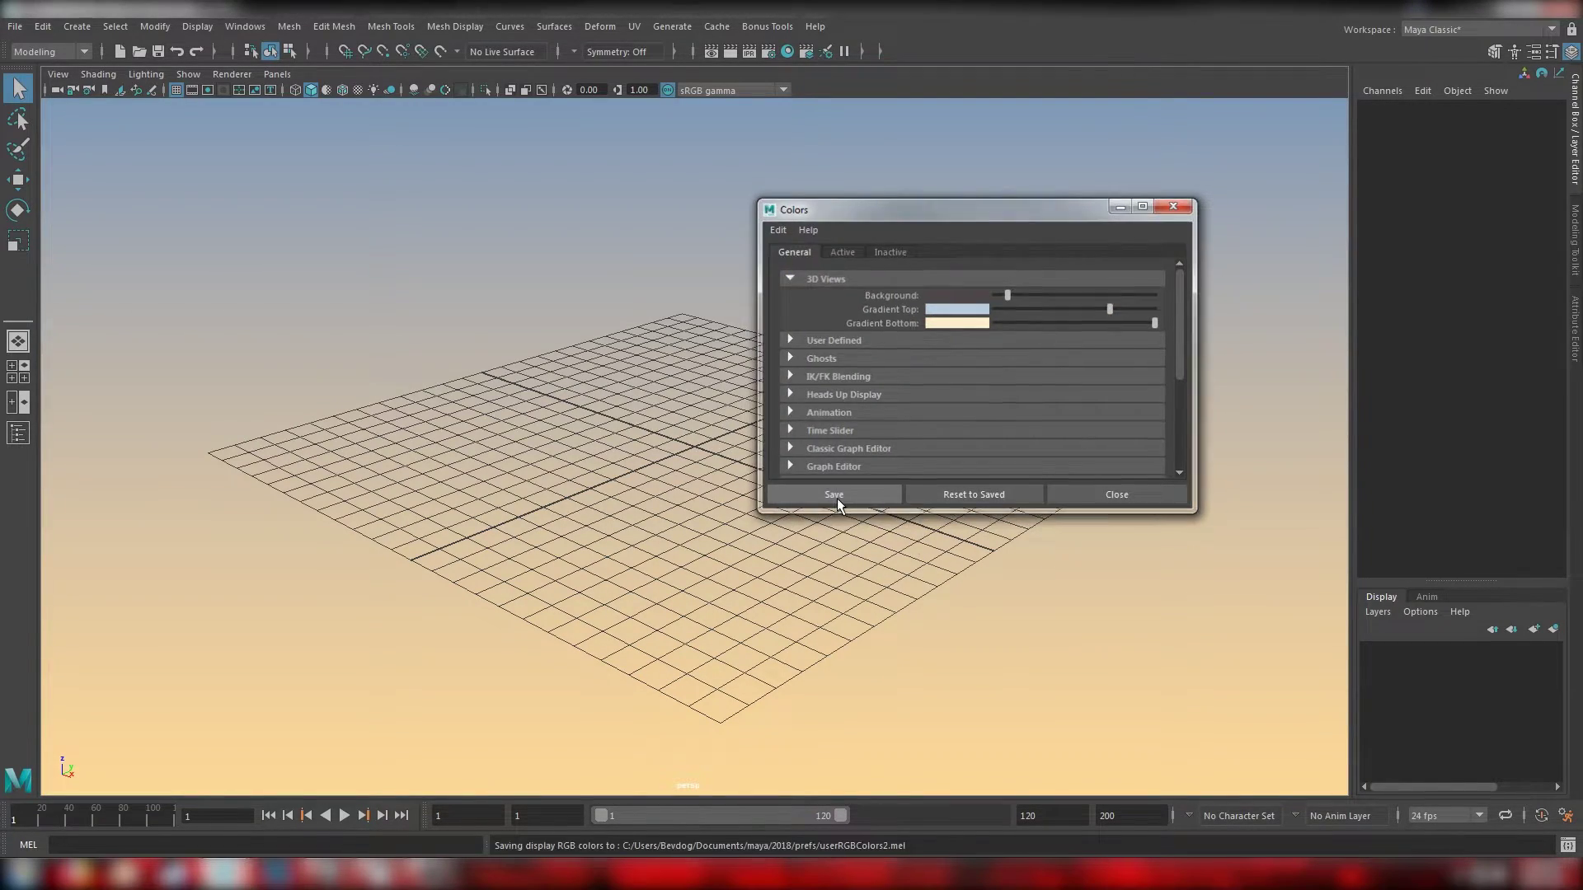
Step: Switch to the Unreal Engine editor and look over the level's ramps and stairs
alt+drag(796, 277, 771, 421)
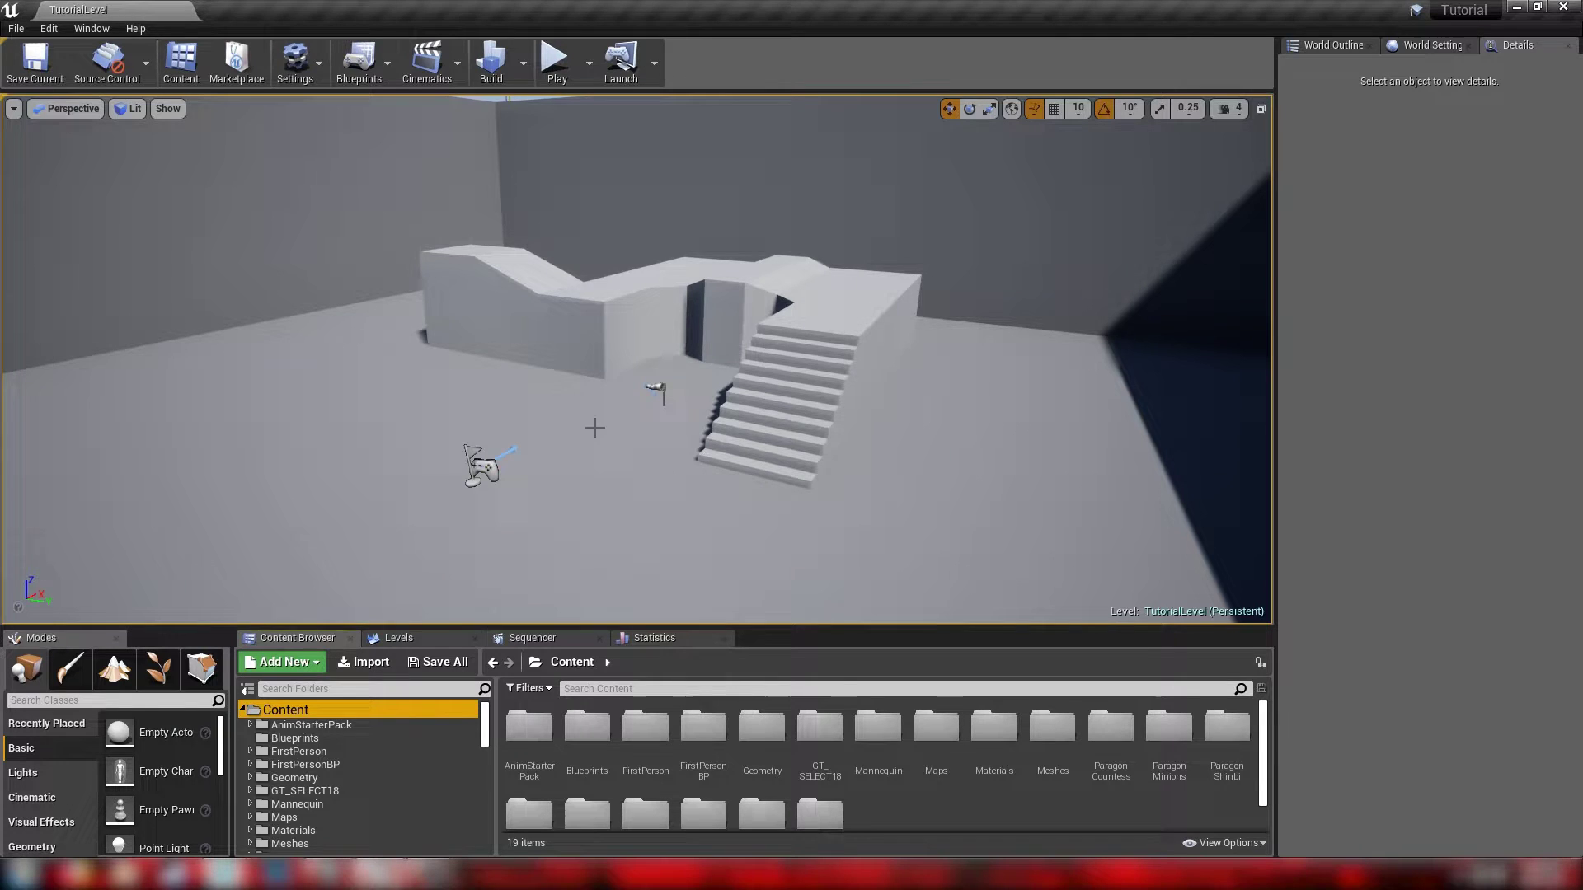
alt+drag(567, 456, 613, 459)
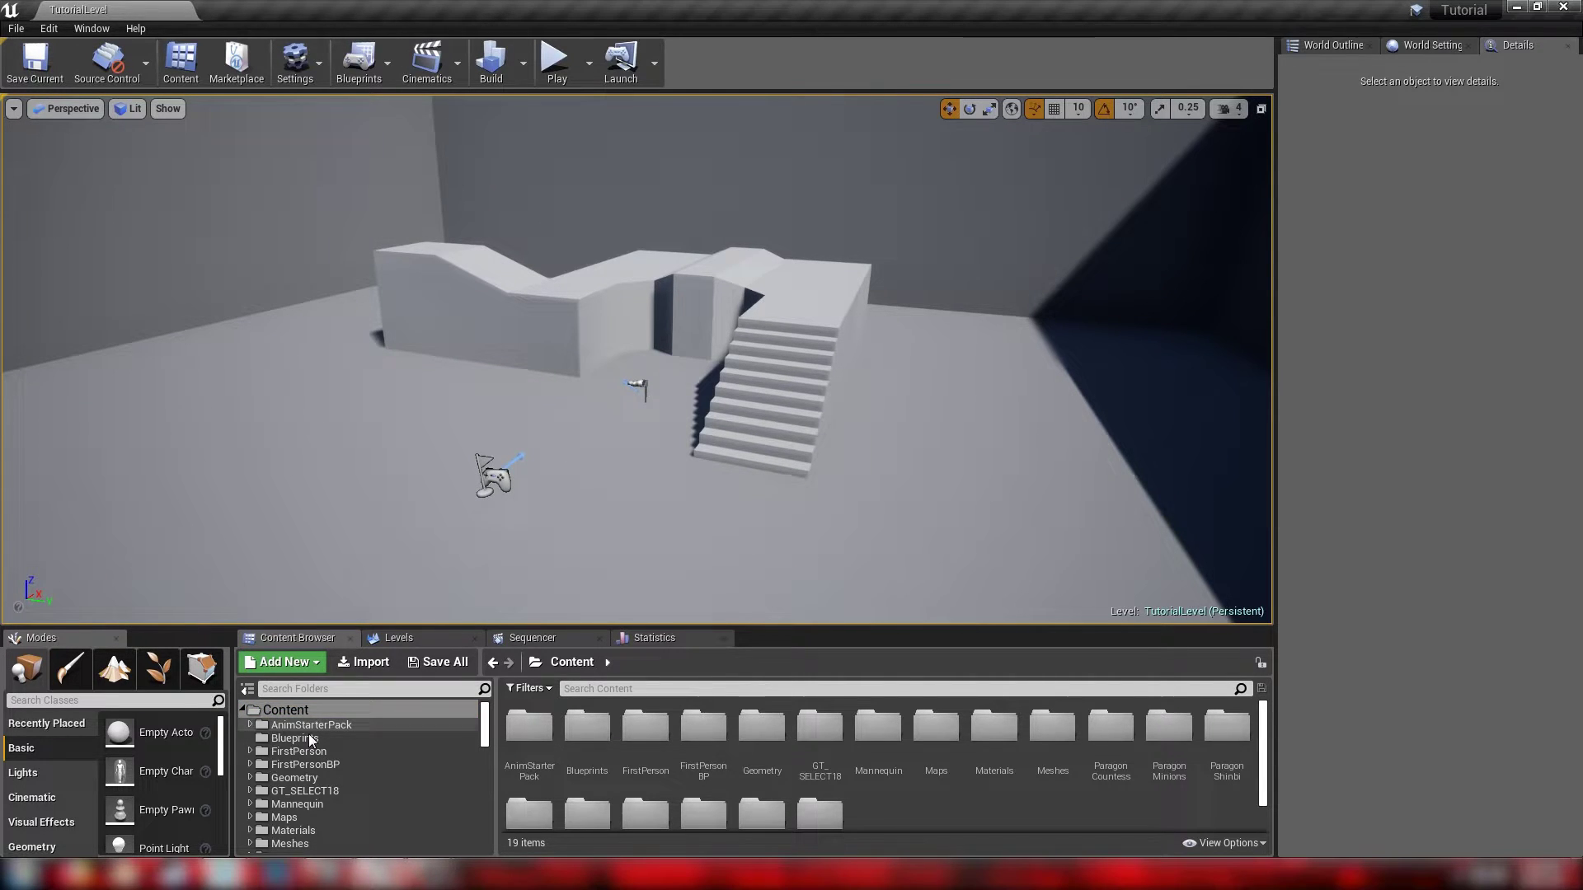
Step: Check the content view options for engine content and open the Engine Content folder
scroll(311, 742, down, 3)
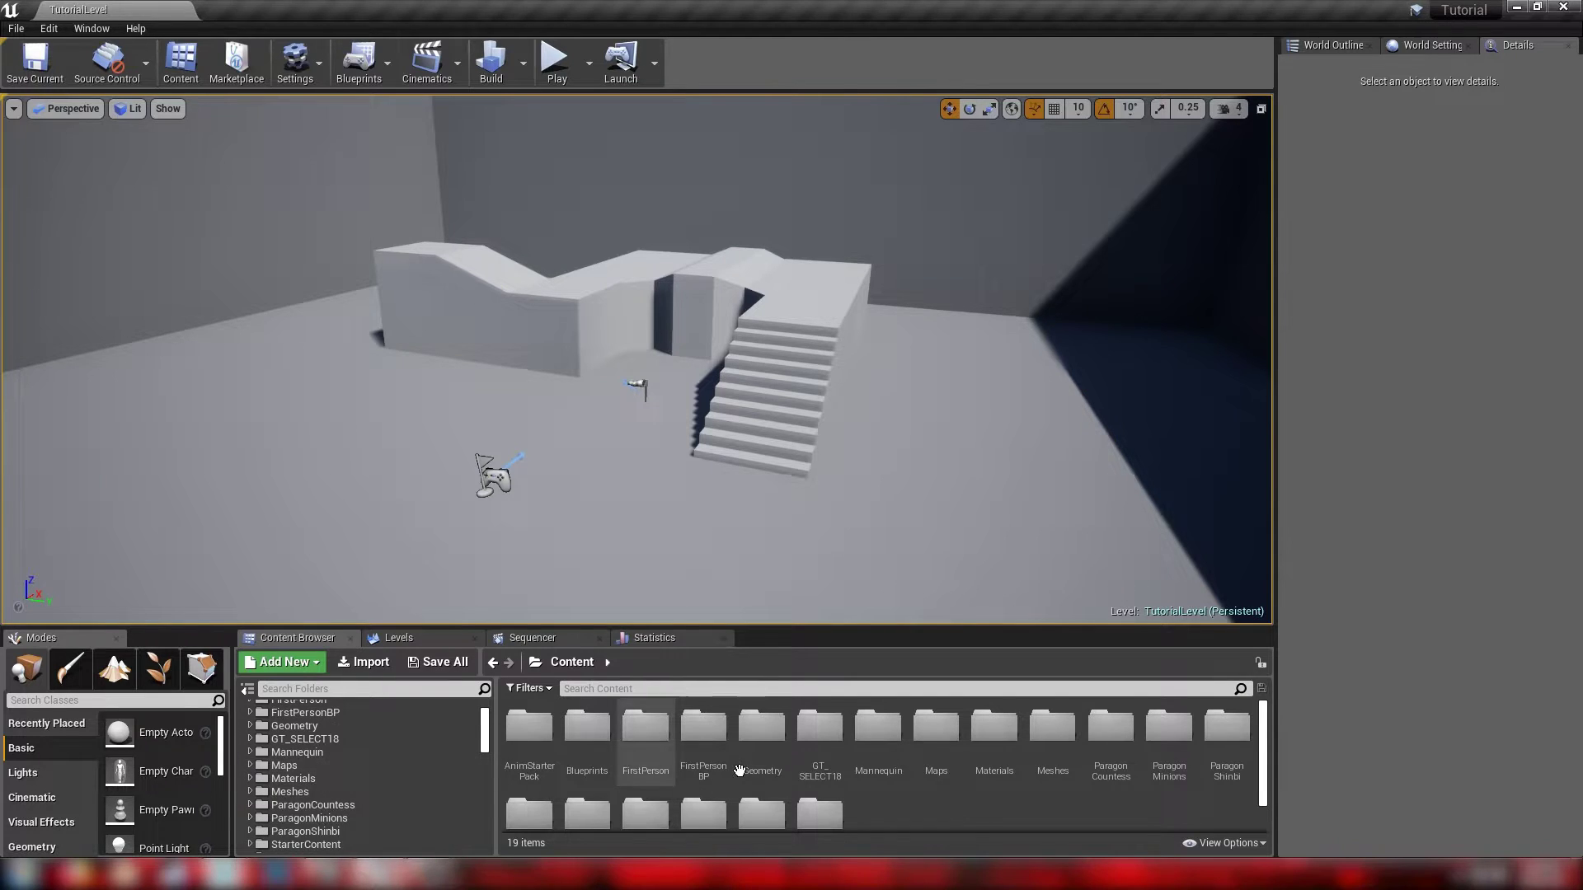
click(1227, 842)
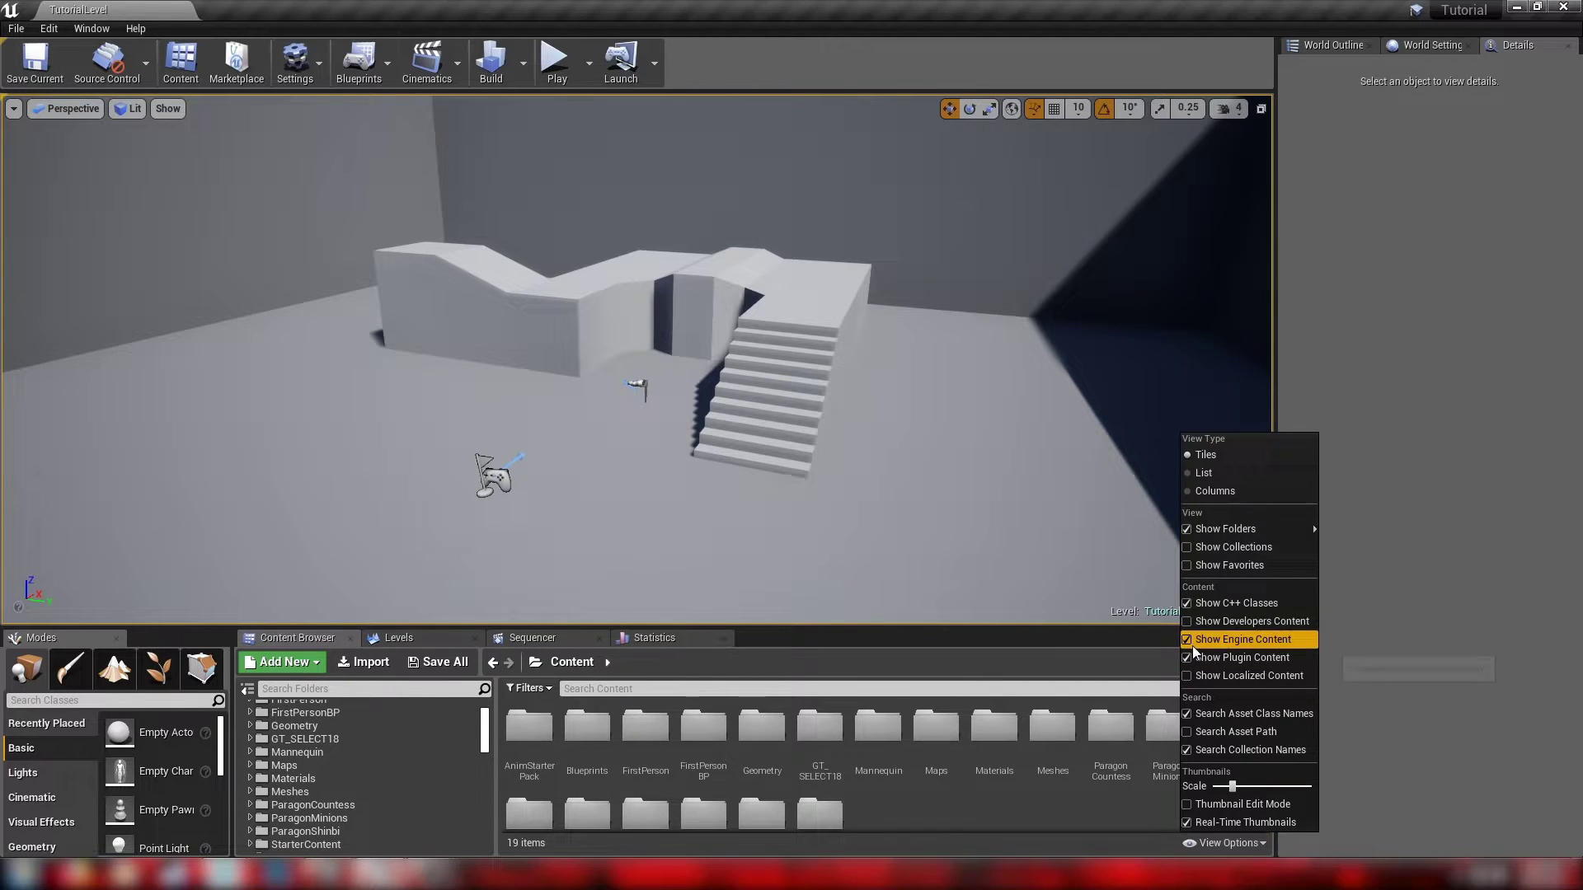
click(989, 819)
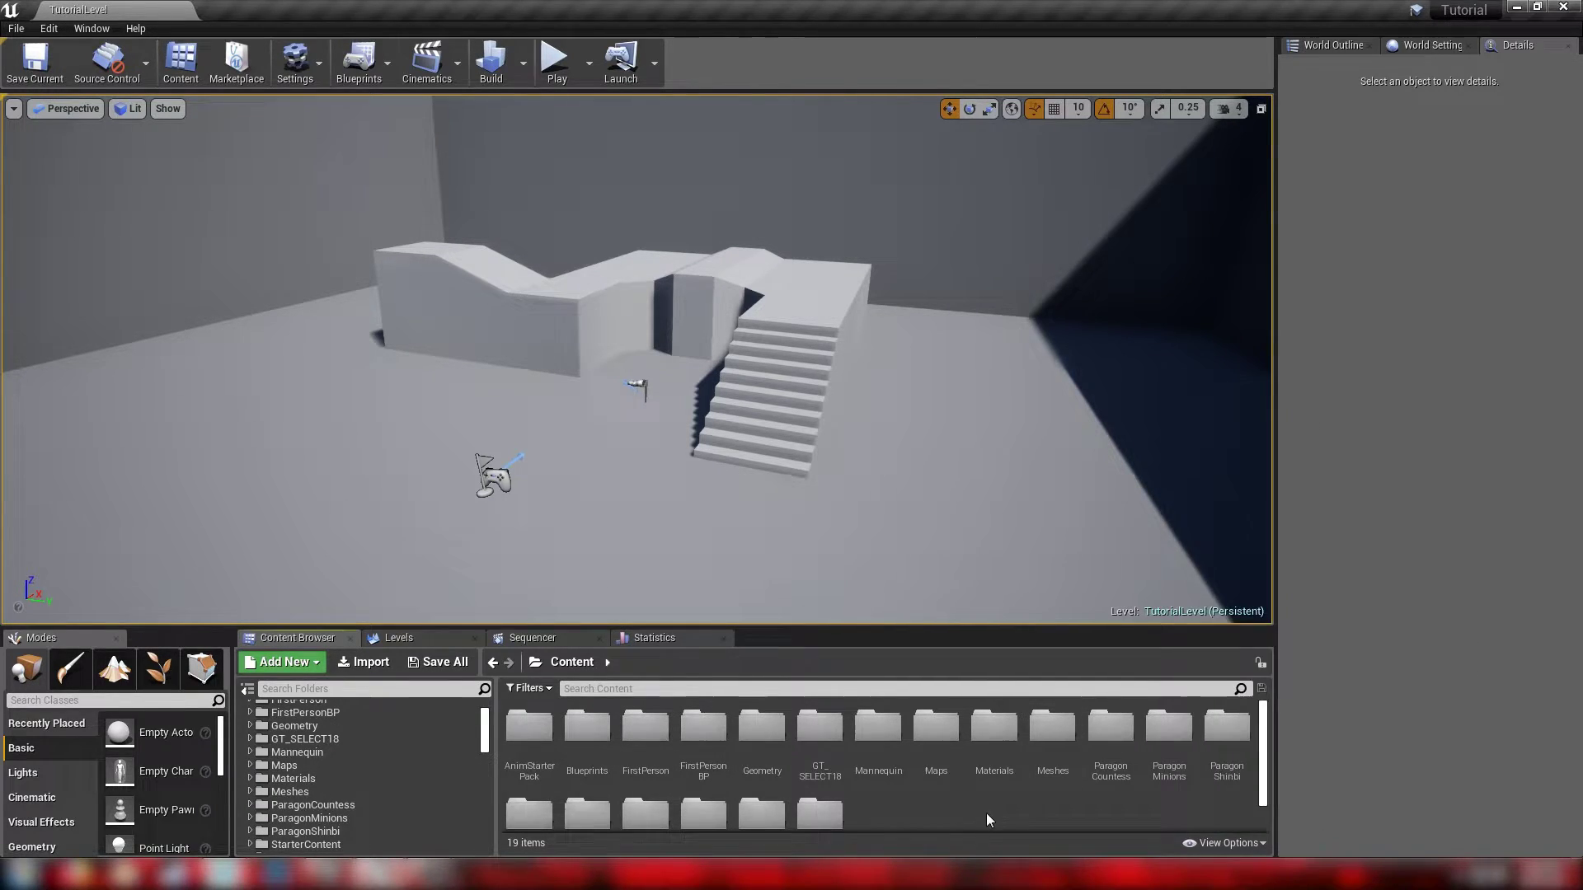
scroll(275, 748, down, 4)
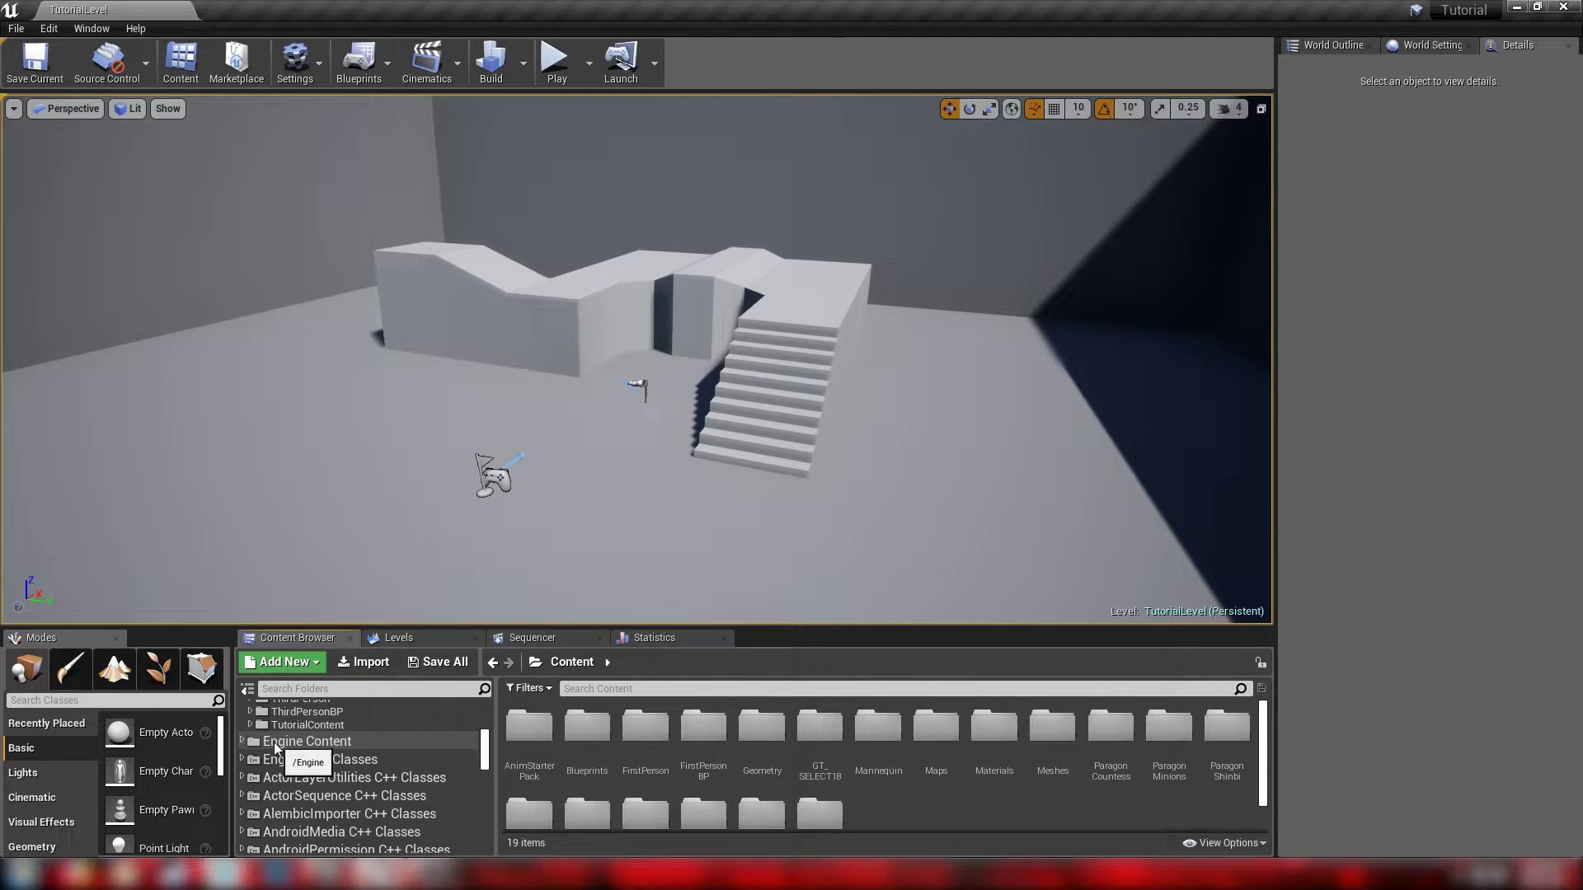
click(274, 741)
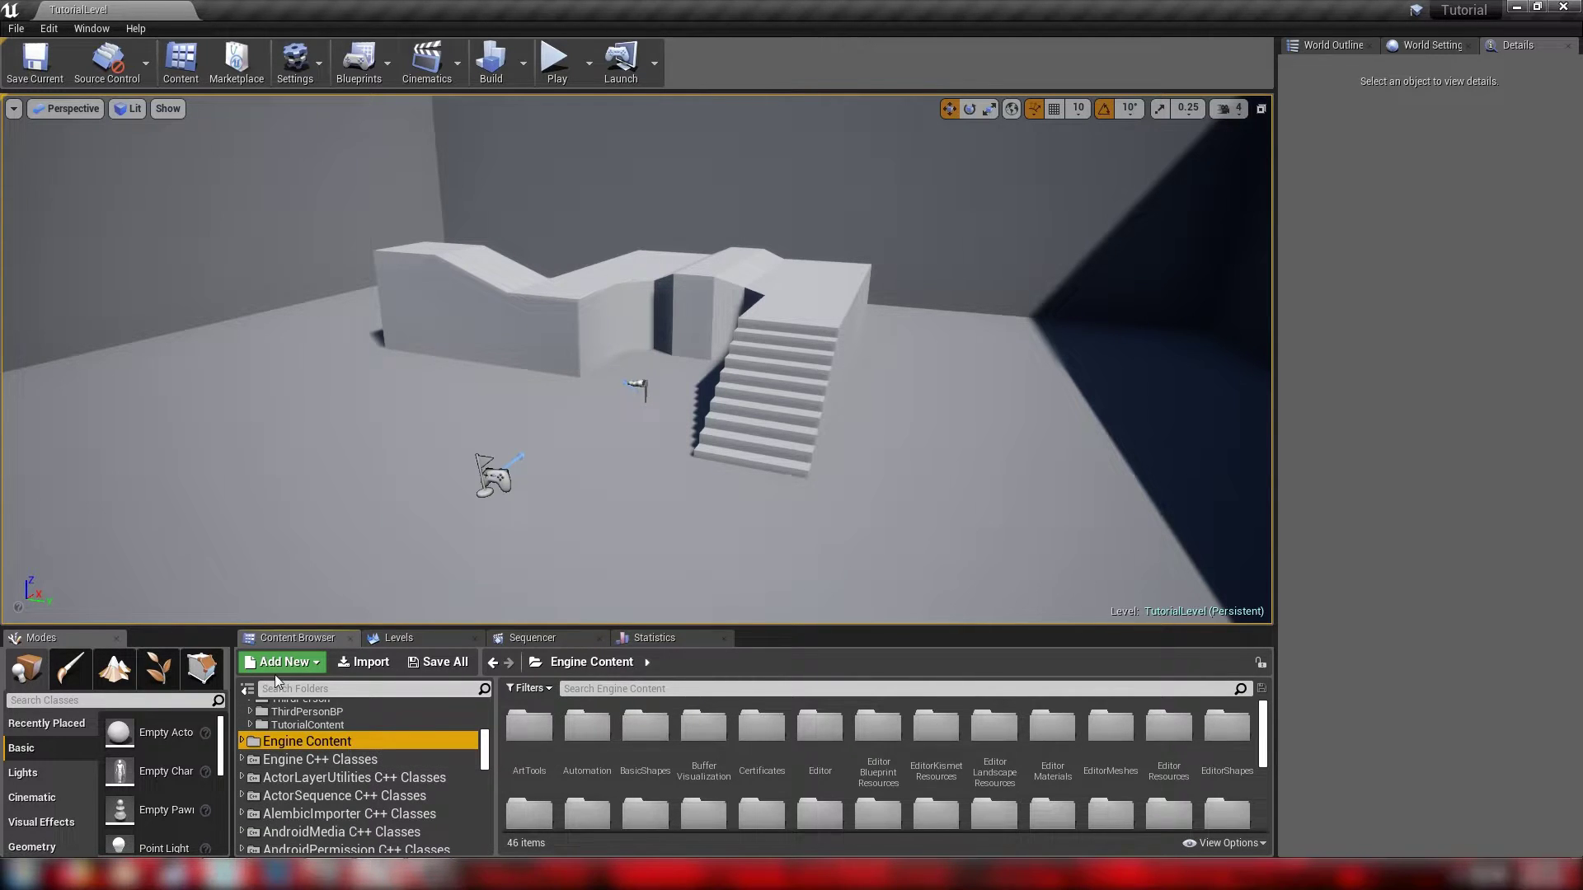
Step: Search the Engine Content for "cube" and select the Cube static mesh from BasicShapes
click(248, 691)
click(248, 693)
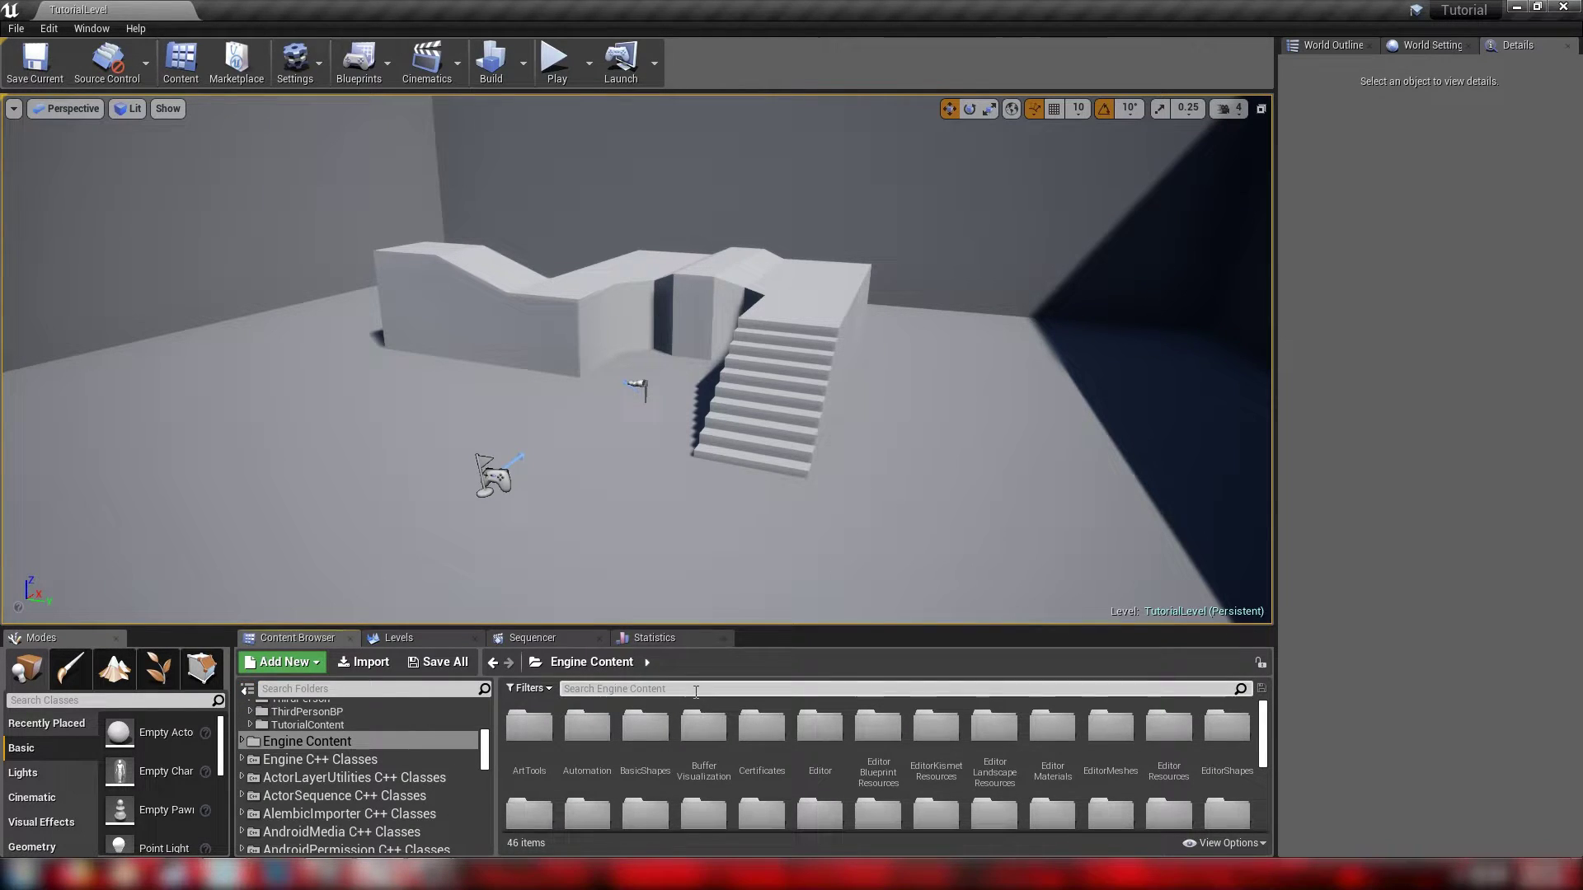
text(cube)
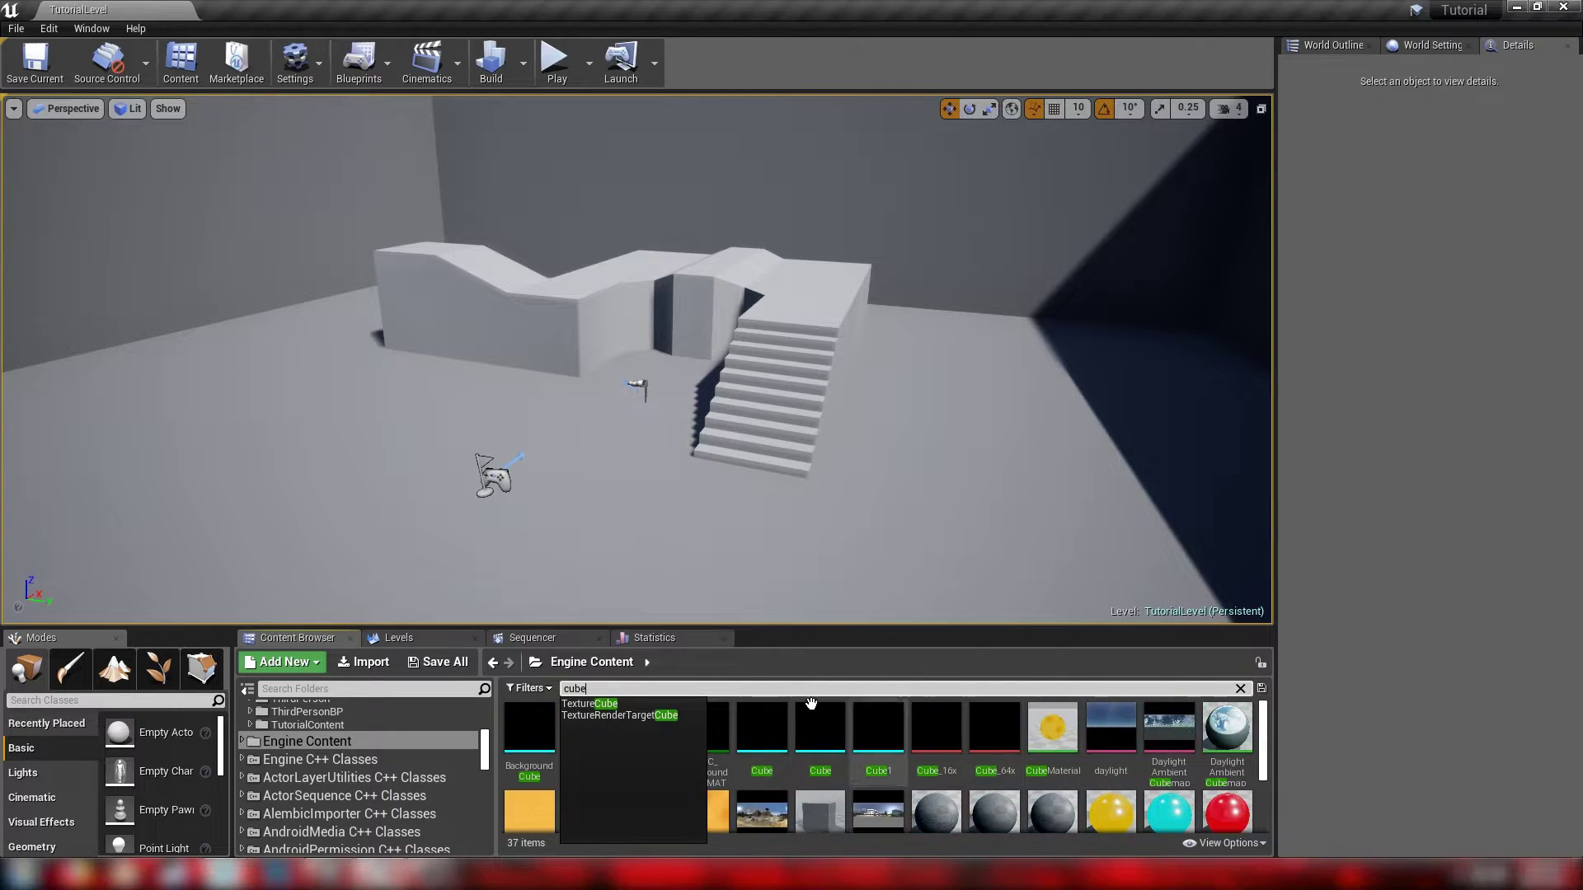
click(818, 725)
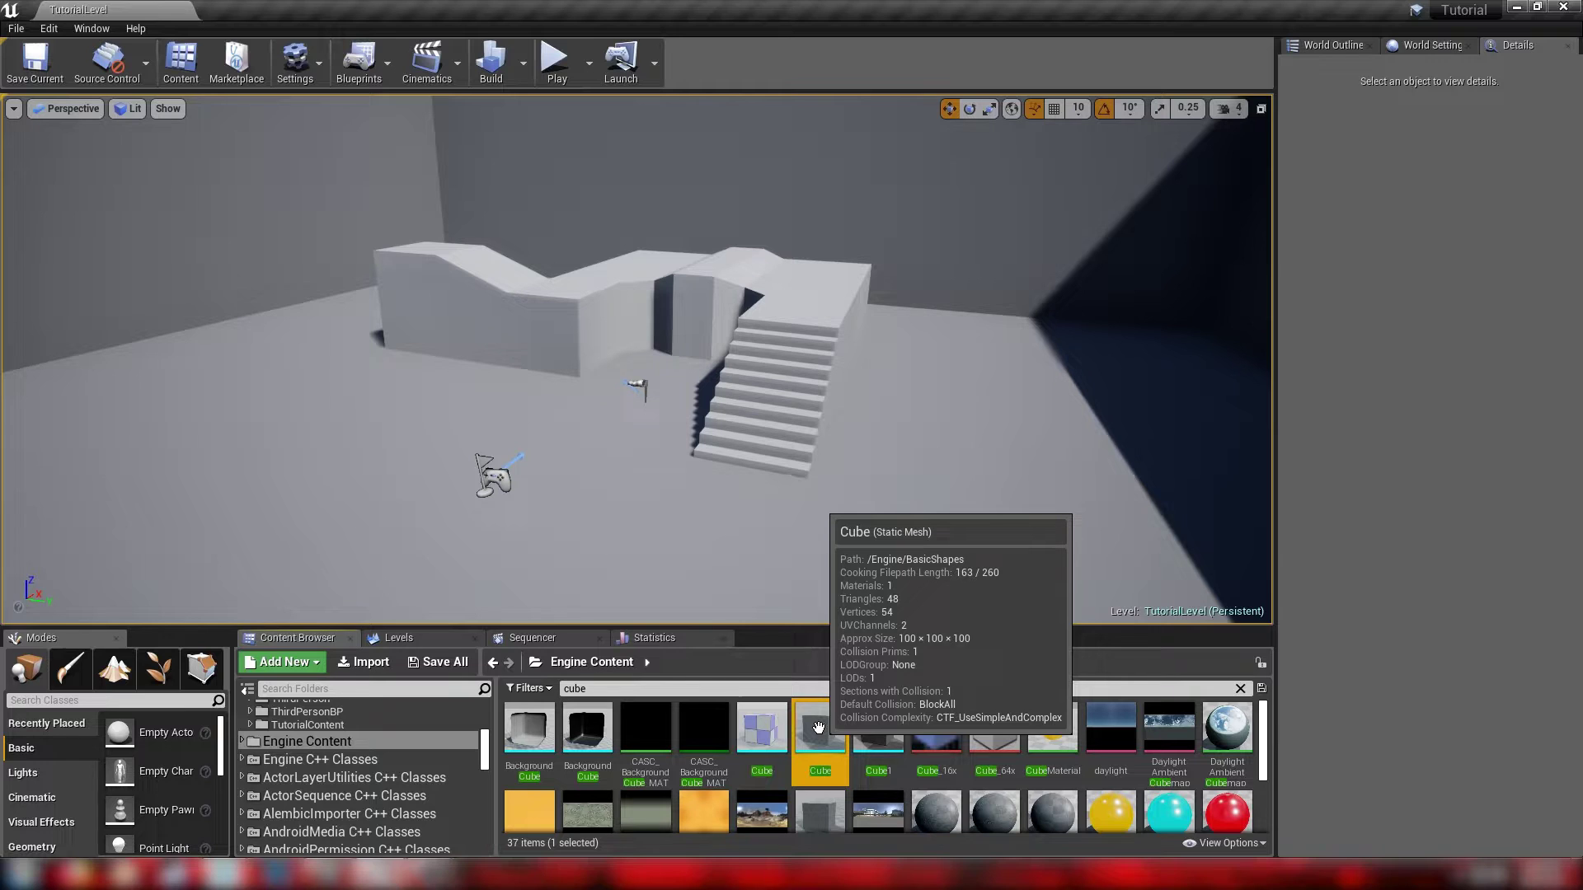
Step: Open the Cube static mesh, examine it from several sides against the preview grid, and close its editor
double_click(818, 726)
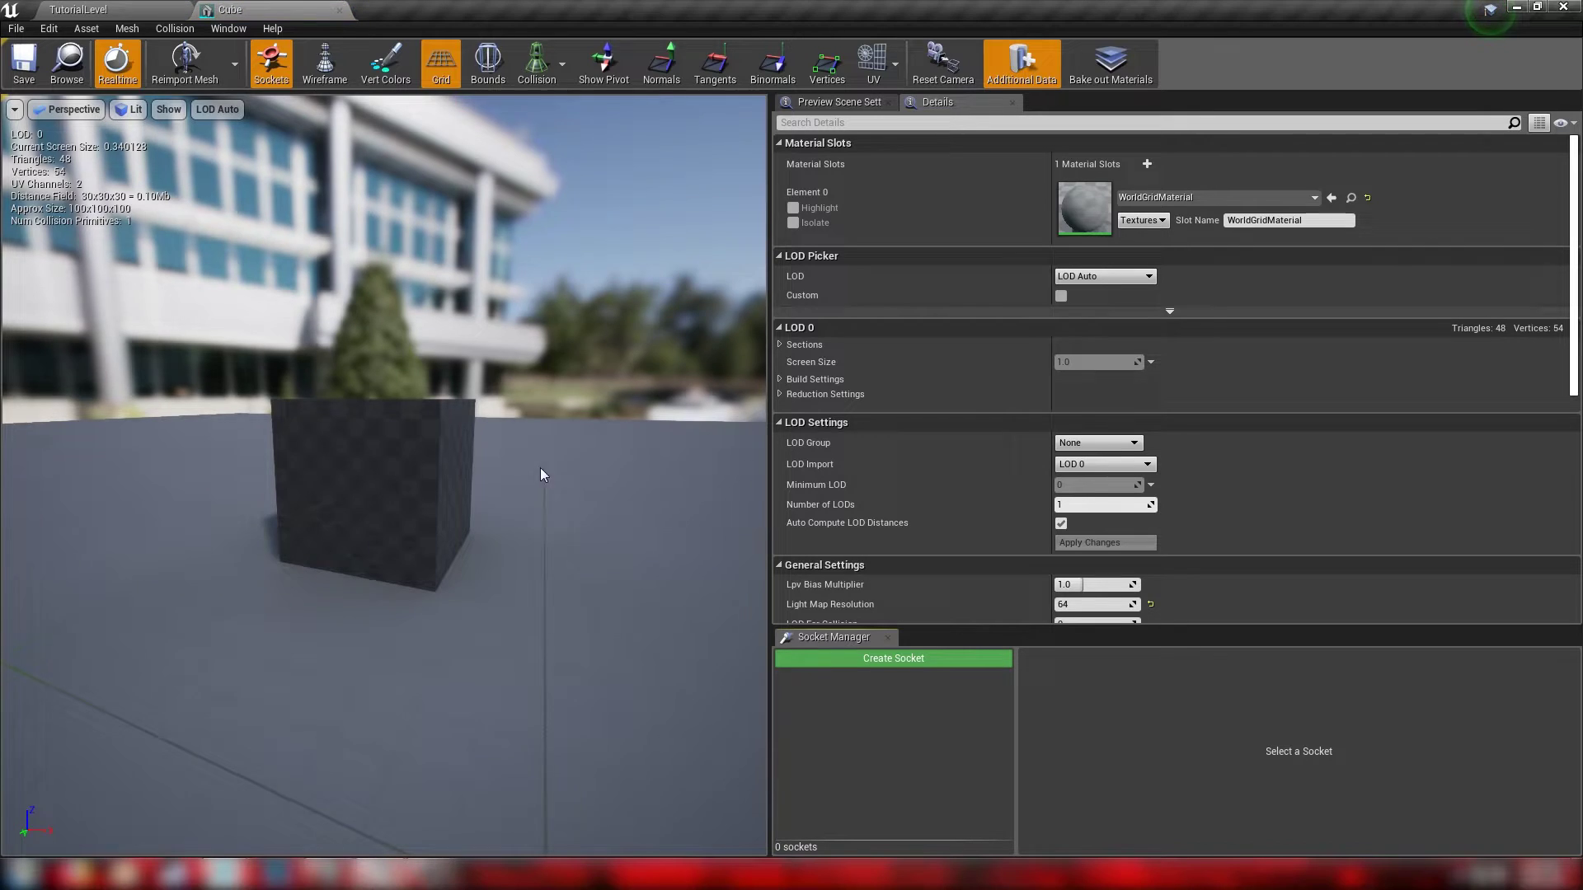
scroll(491, 364, up, 5)
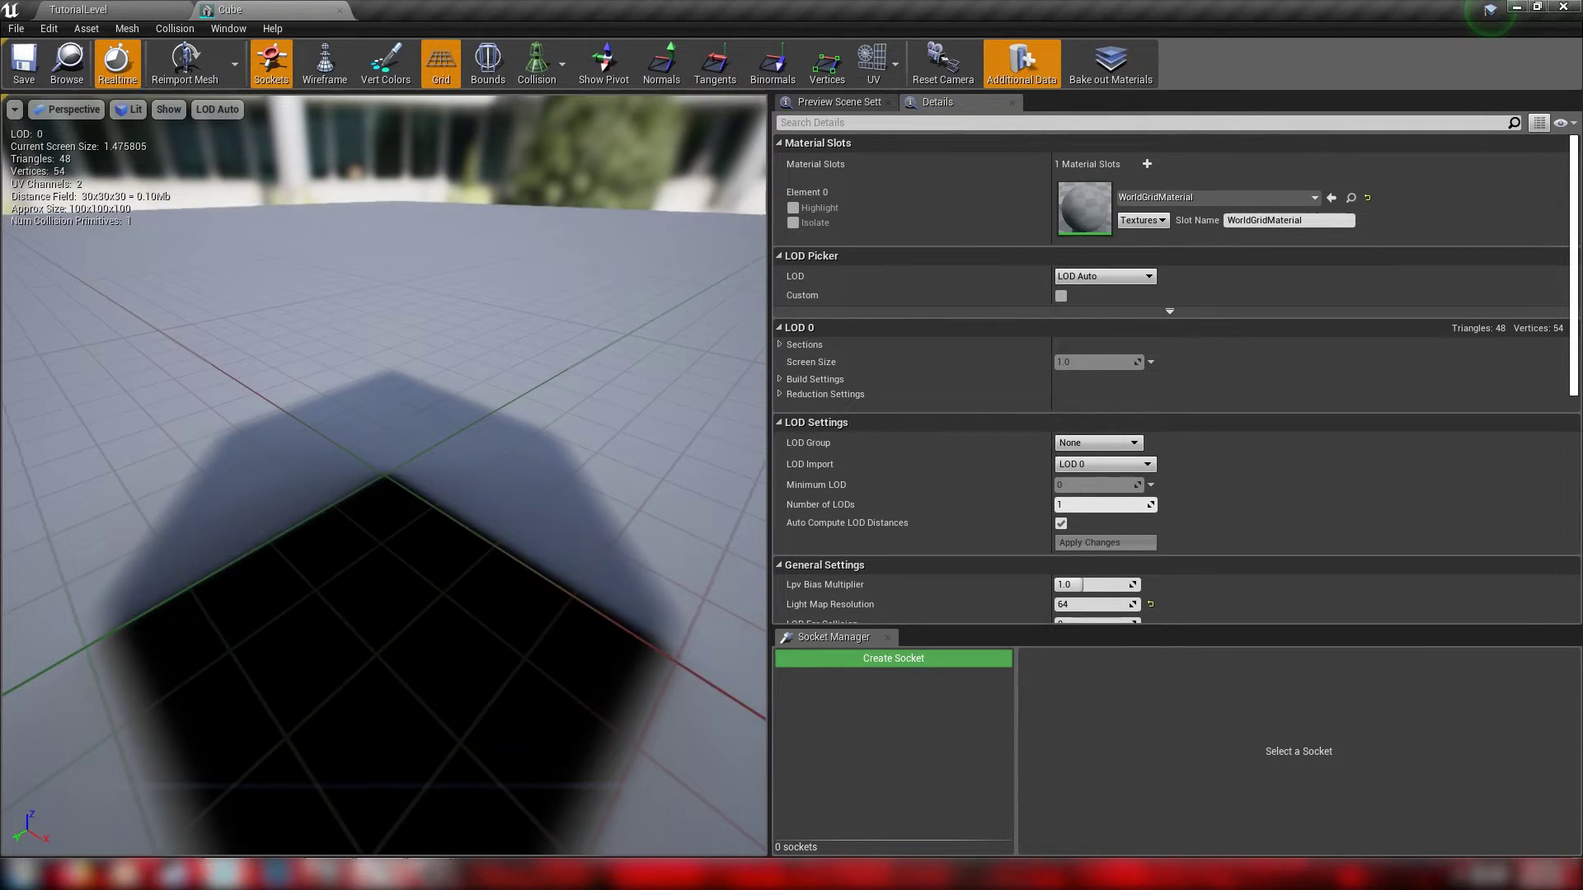
scroll(491, 365, down, 3)
alt+drag(491, 365, 346, 365)
alt+drag(671, 467, 560, 519)
drag(491, 425, 547, 597)
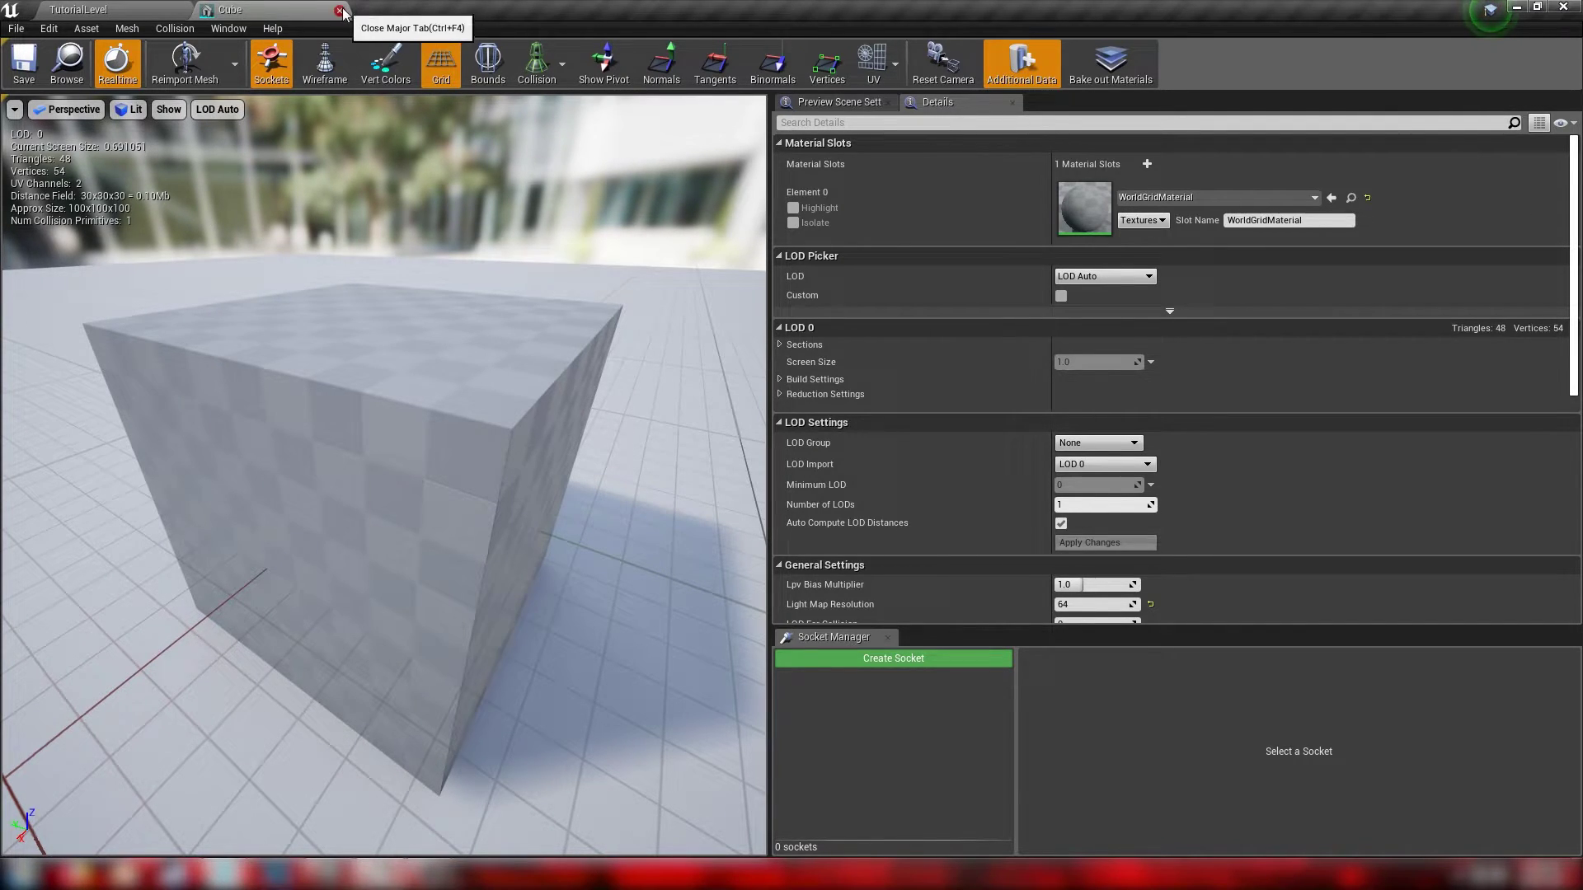
click(105, 8)
Step: Export the Cube static mesh to the Desktop as Cube.FBX with FBX 2013 compatibility, vertex color, level of detail and collision included
right_click(823, 737)
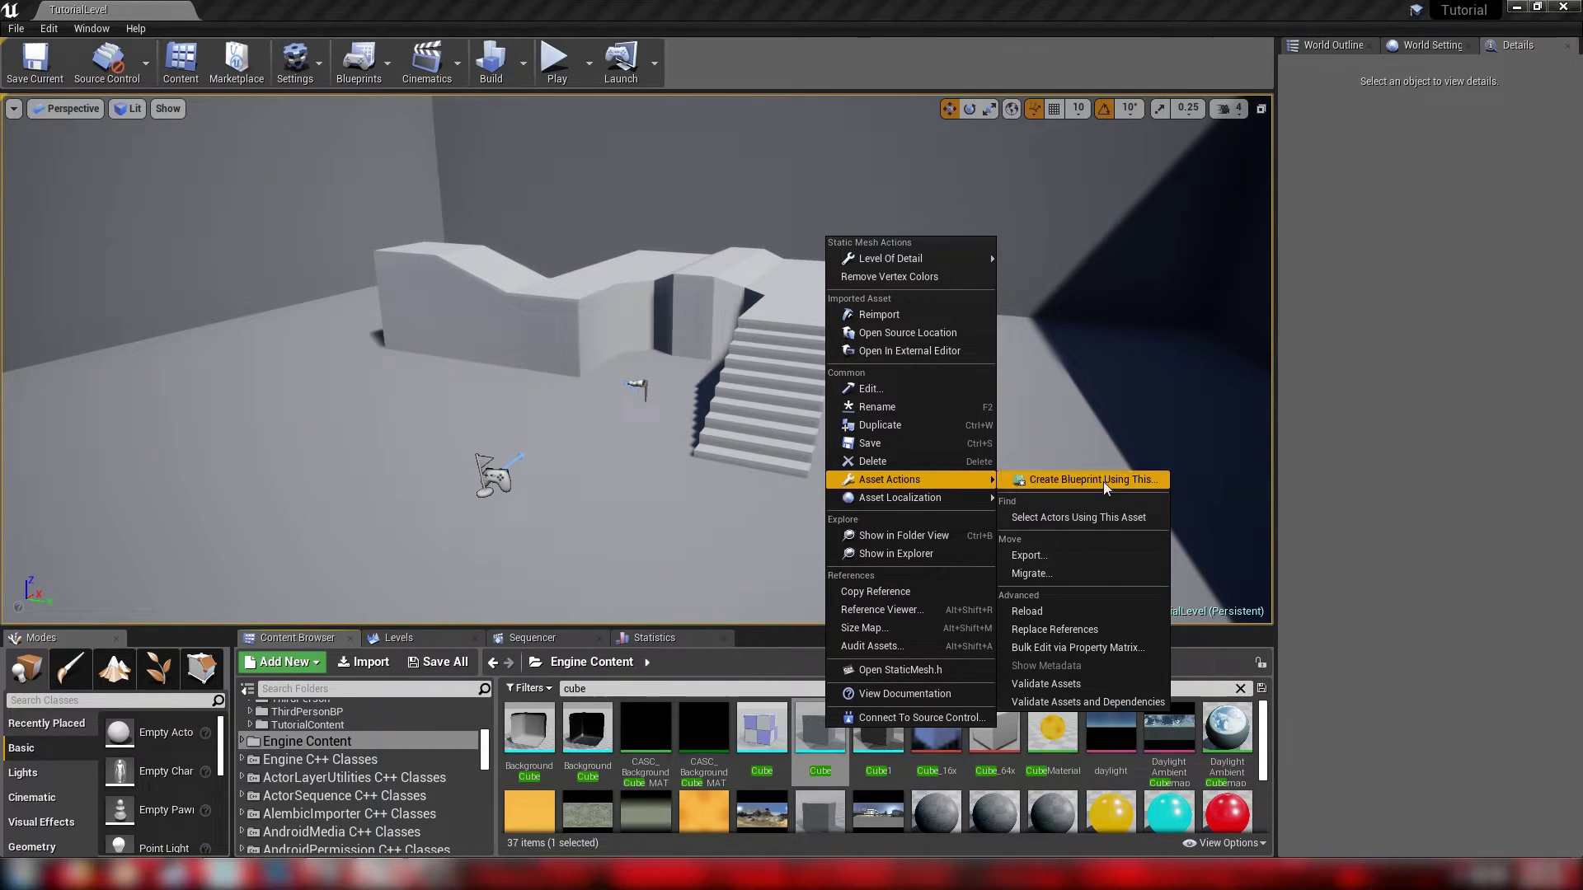
click(1048, 556)
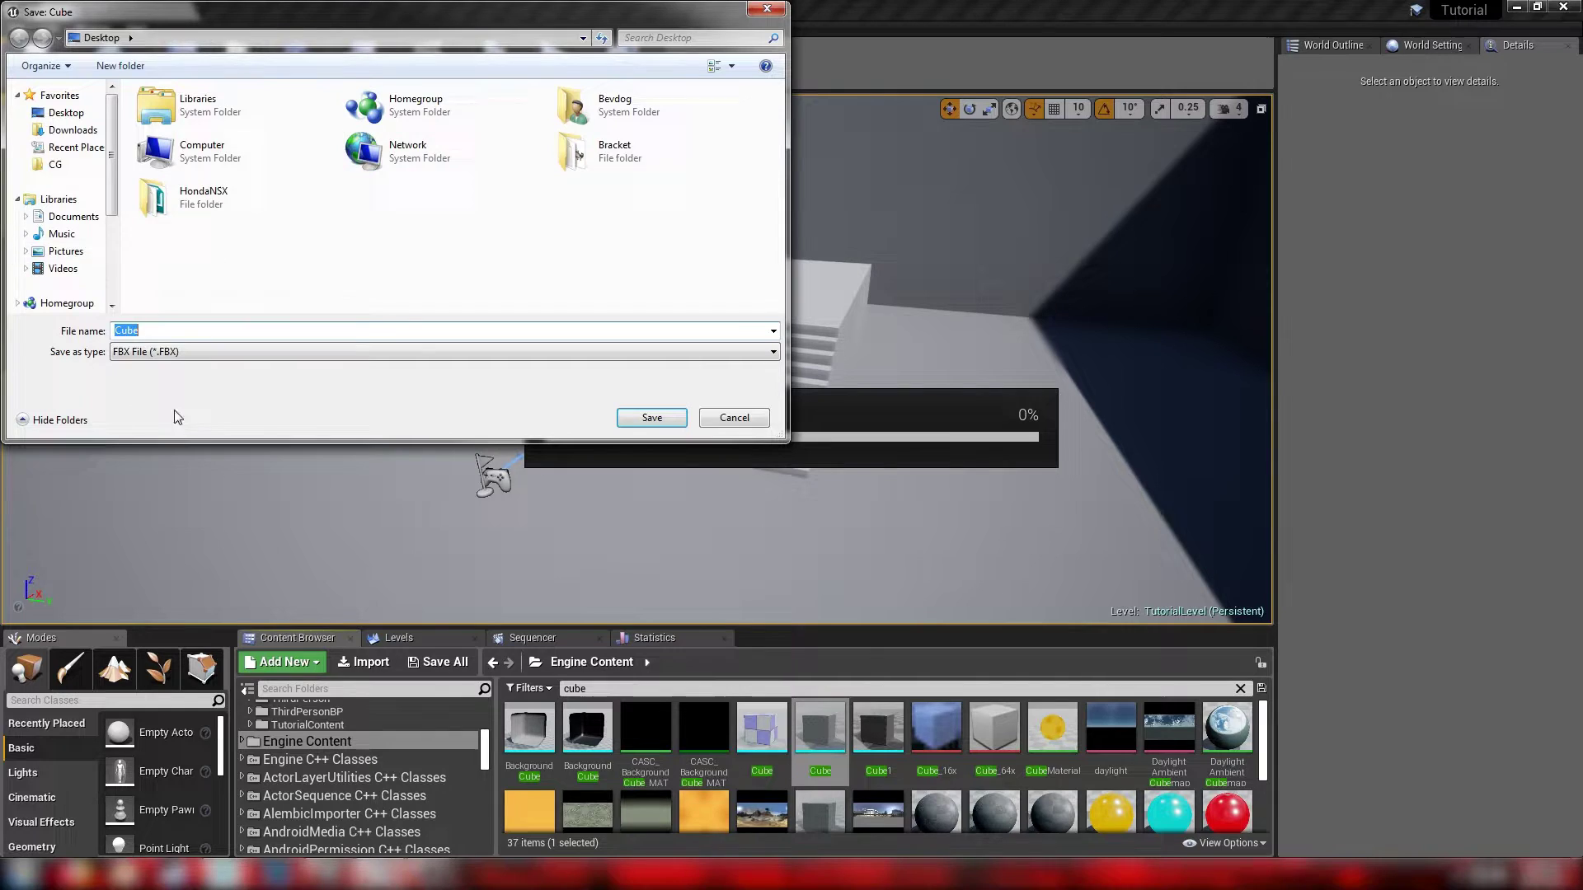
click(651, 418)
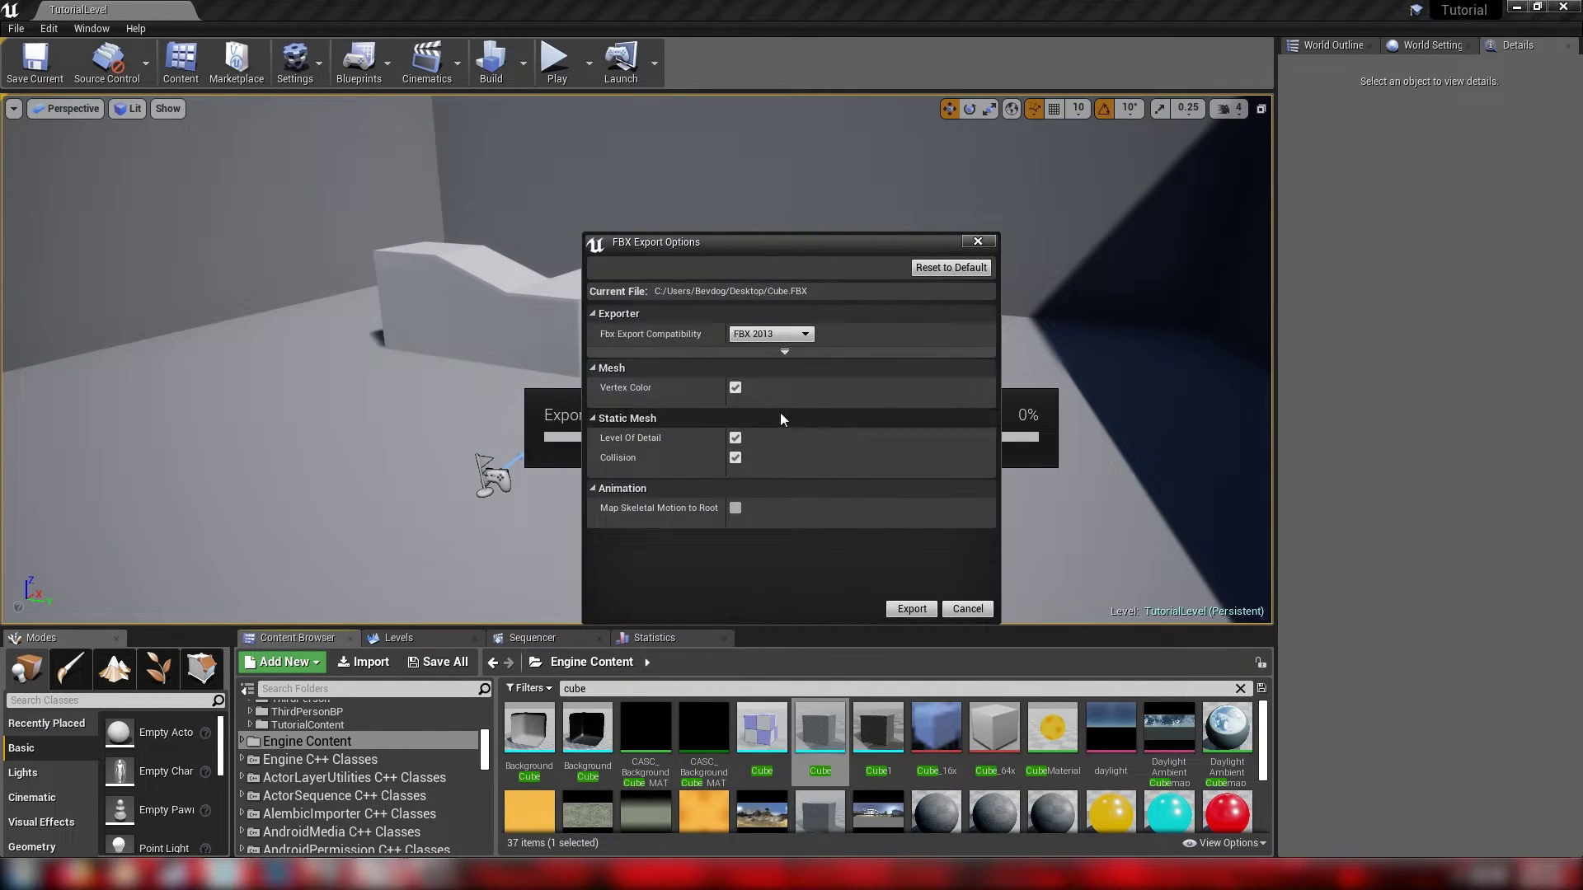
click(934, 610)
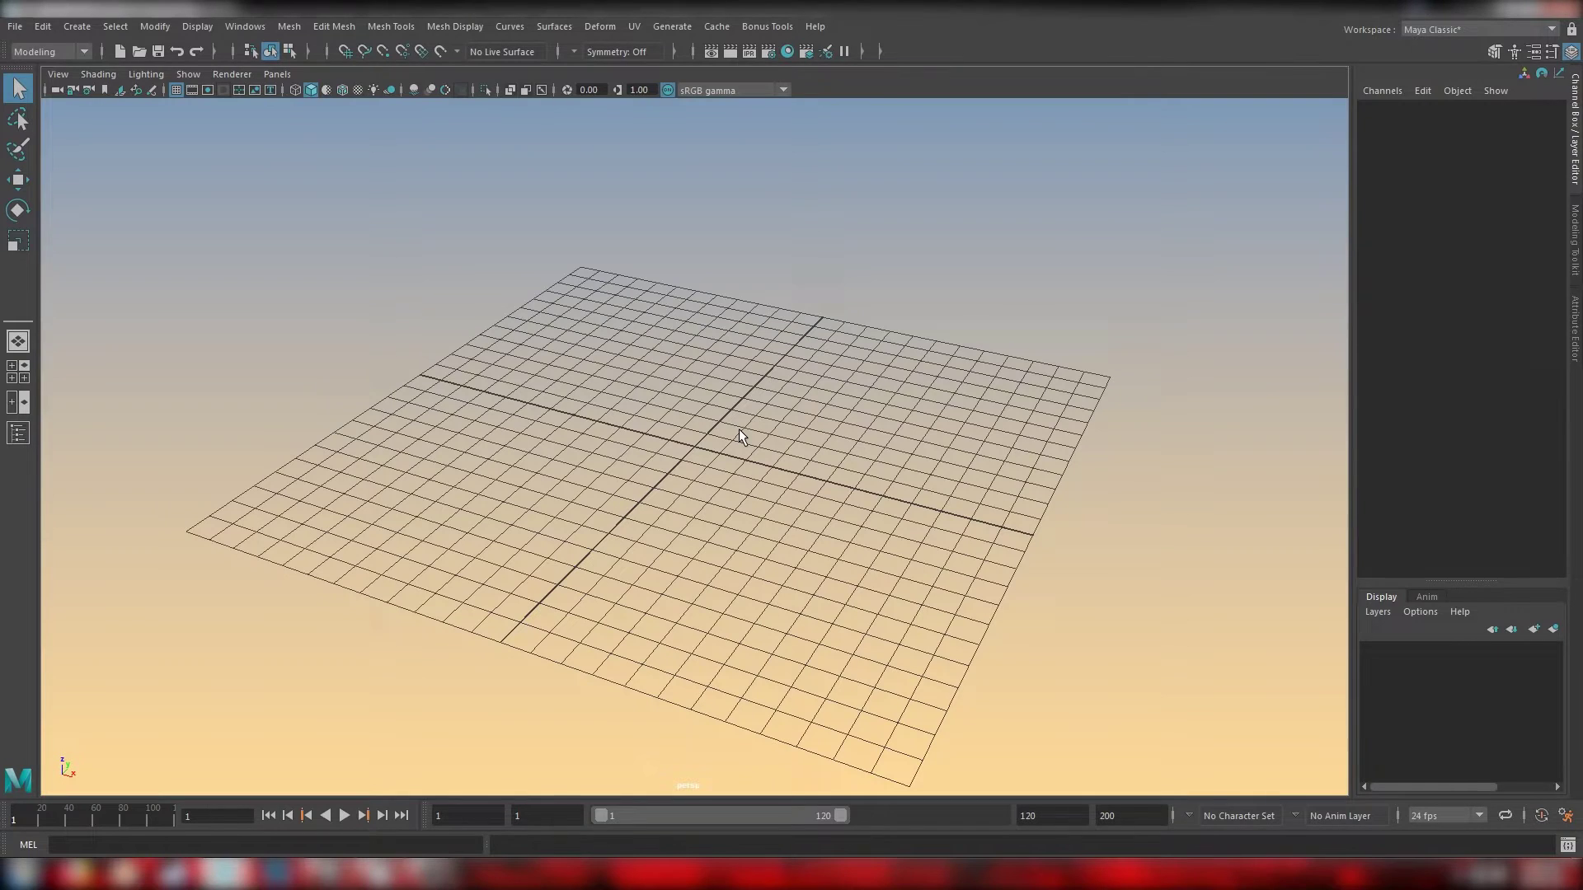
Step: Switch to Maya and import Cube.FBX from the Desktop into the scene
click(16, 26)
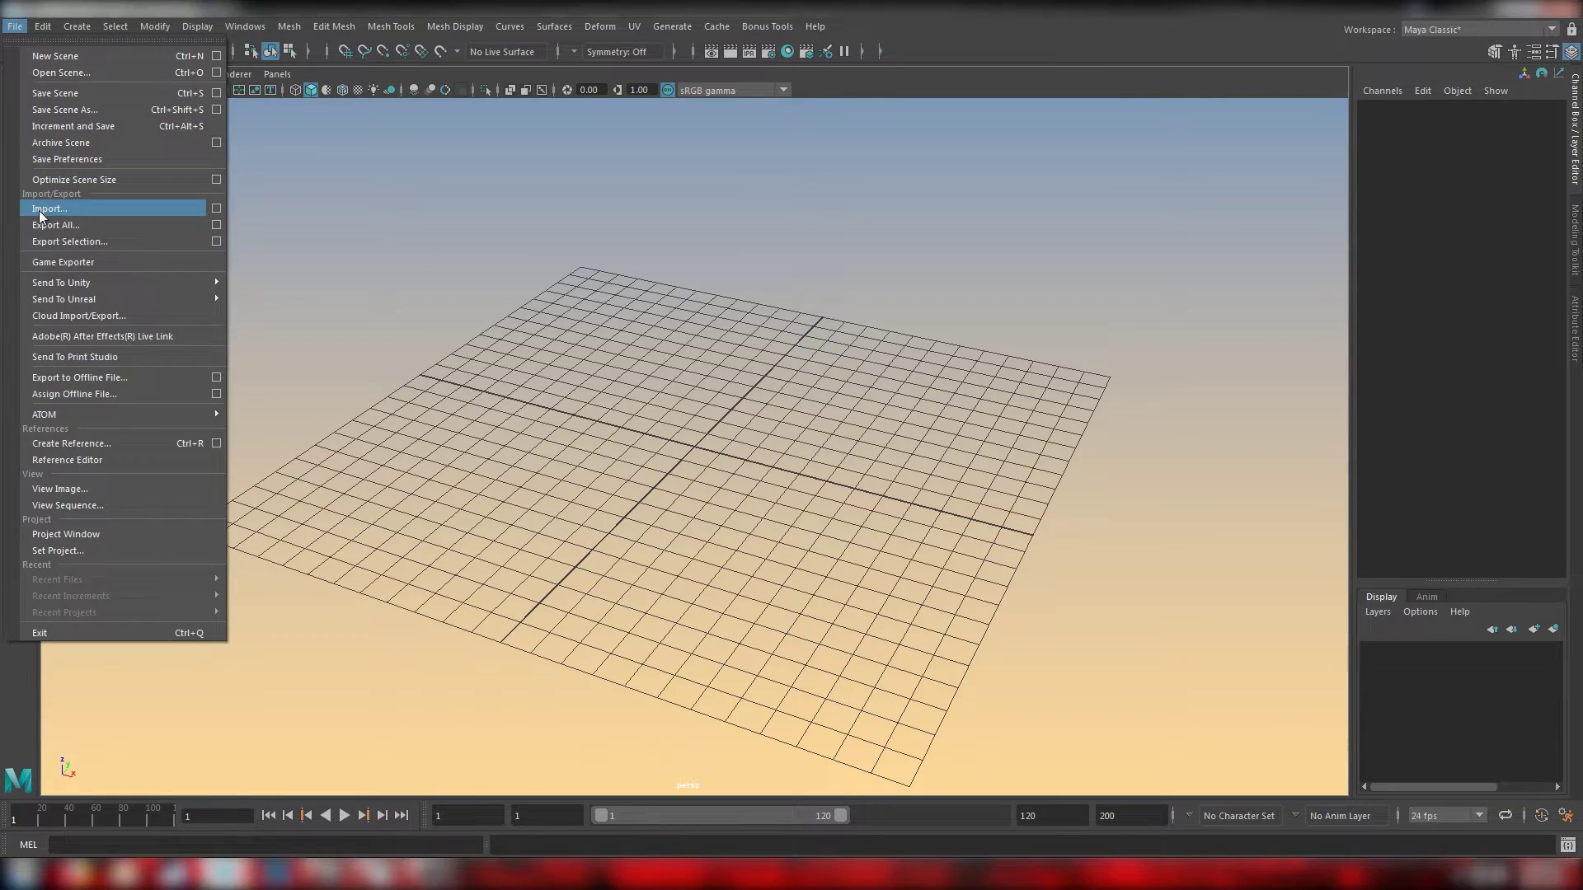
click(38, 211)
click(213, 257)
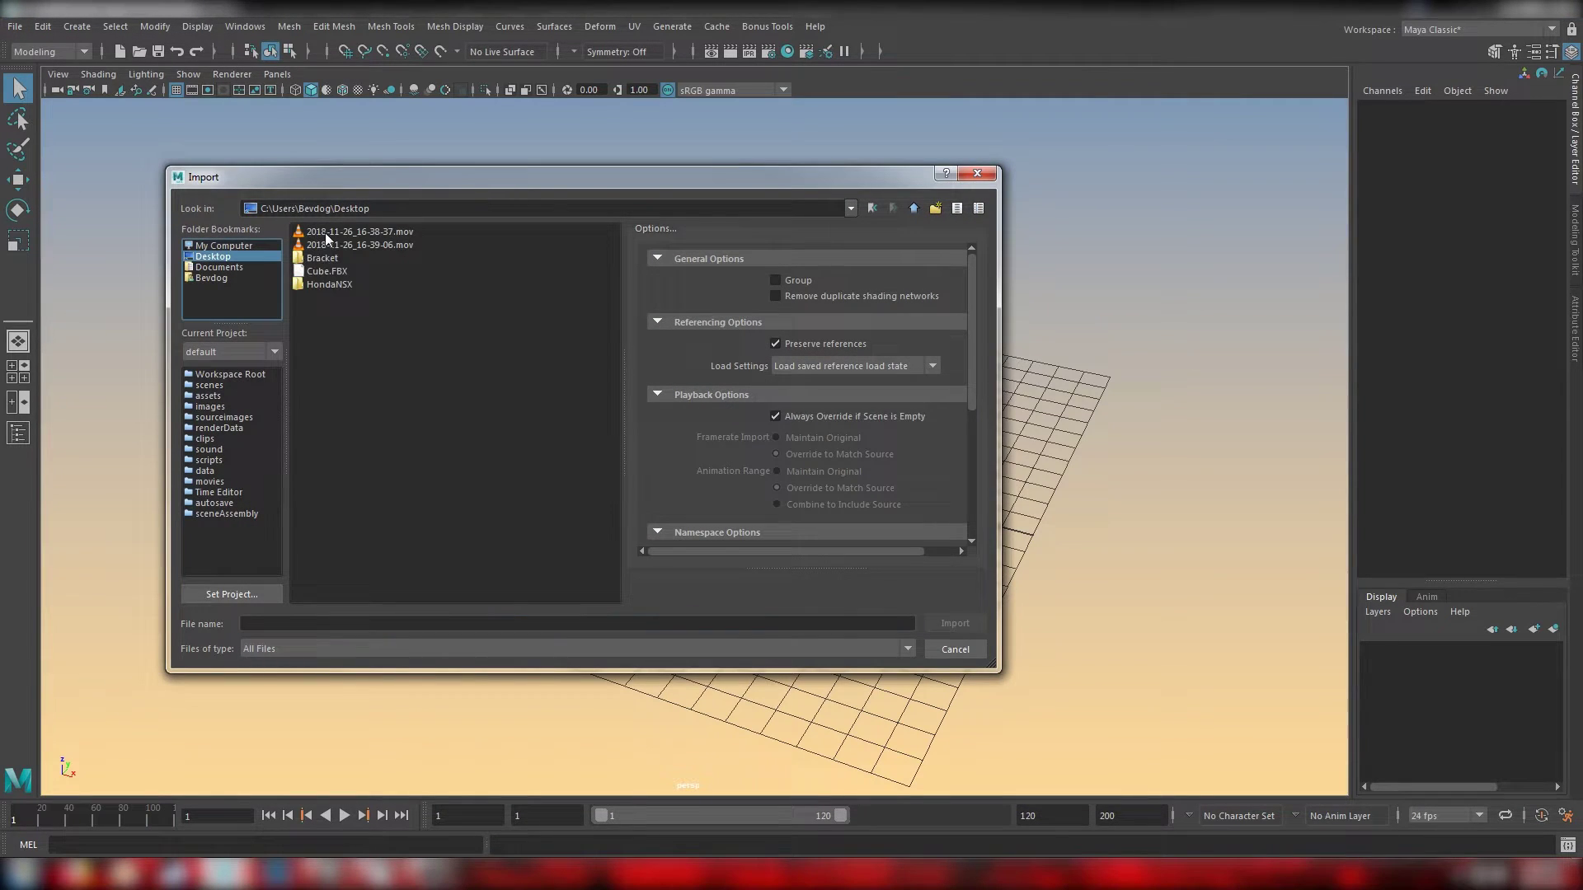
click(317, 273)
double_click(316, 273)
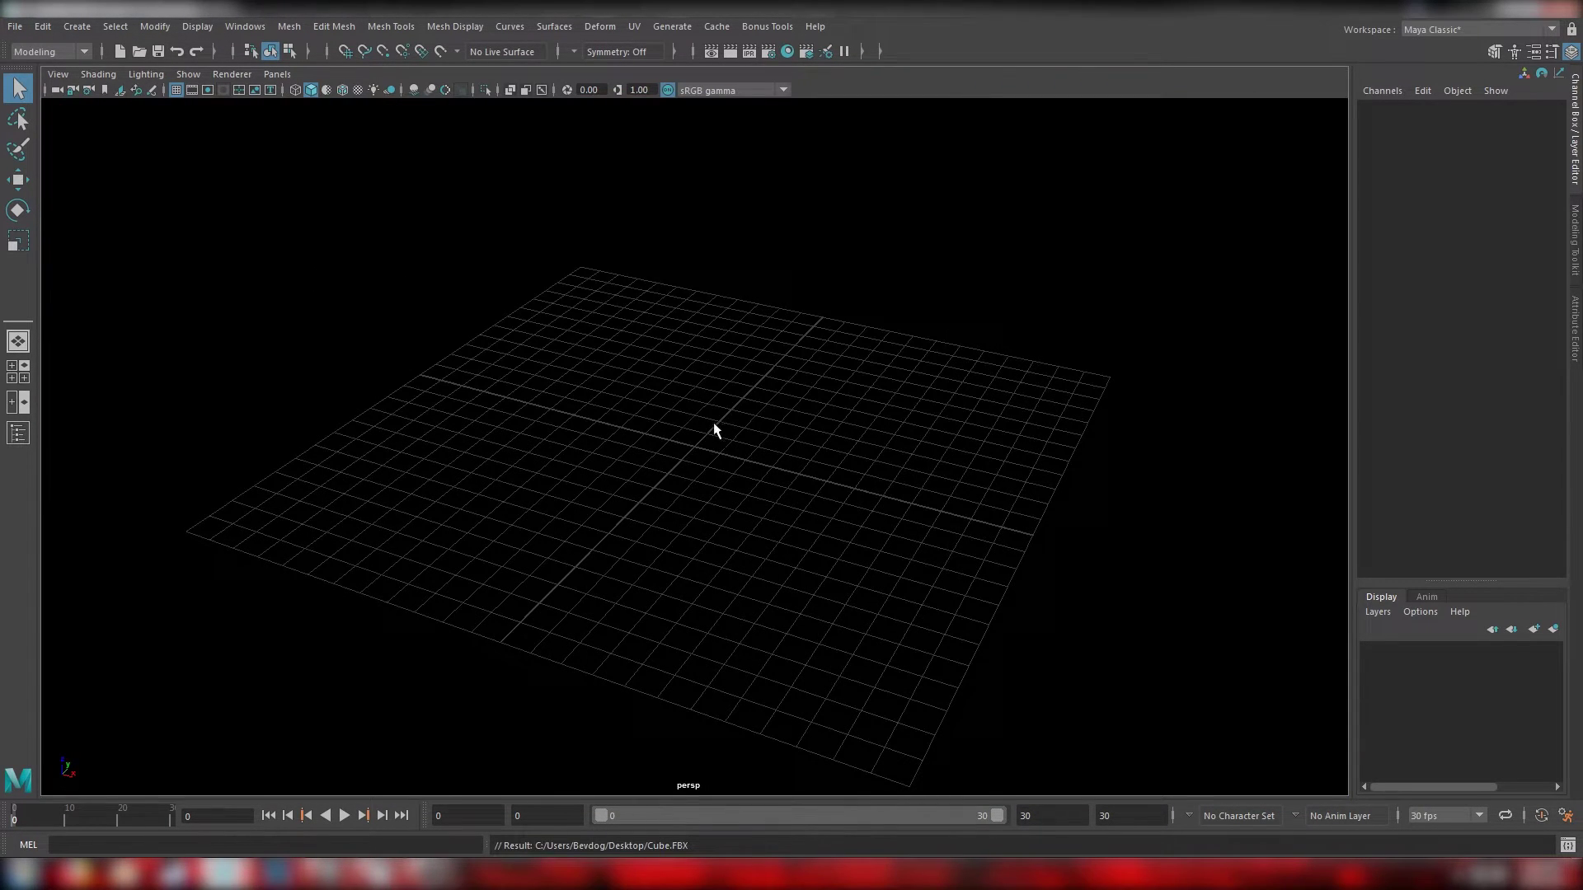
Step: Move the UCX_Cube collision mesh about 119 units along X, clear of the overlapping Cube mesh
scroll(714, 424, down, 8)
scroll(699, 412, up, 3)
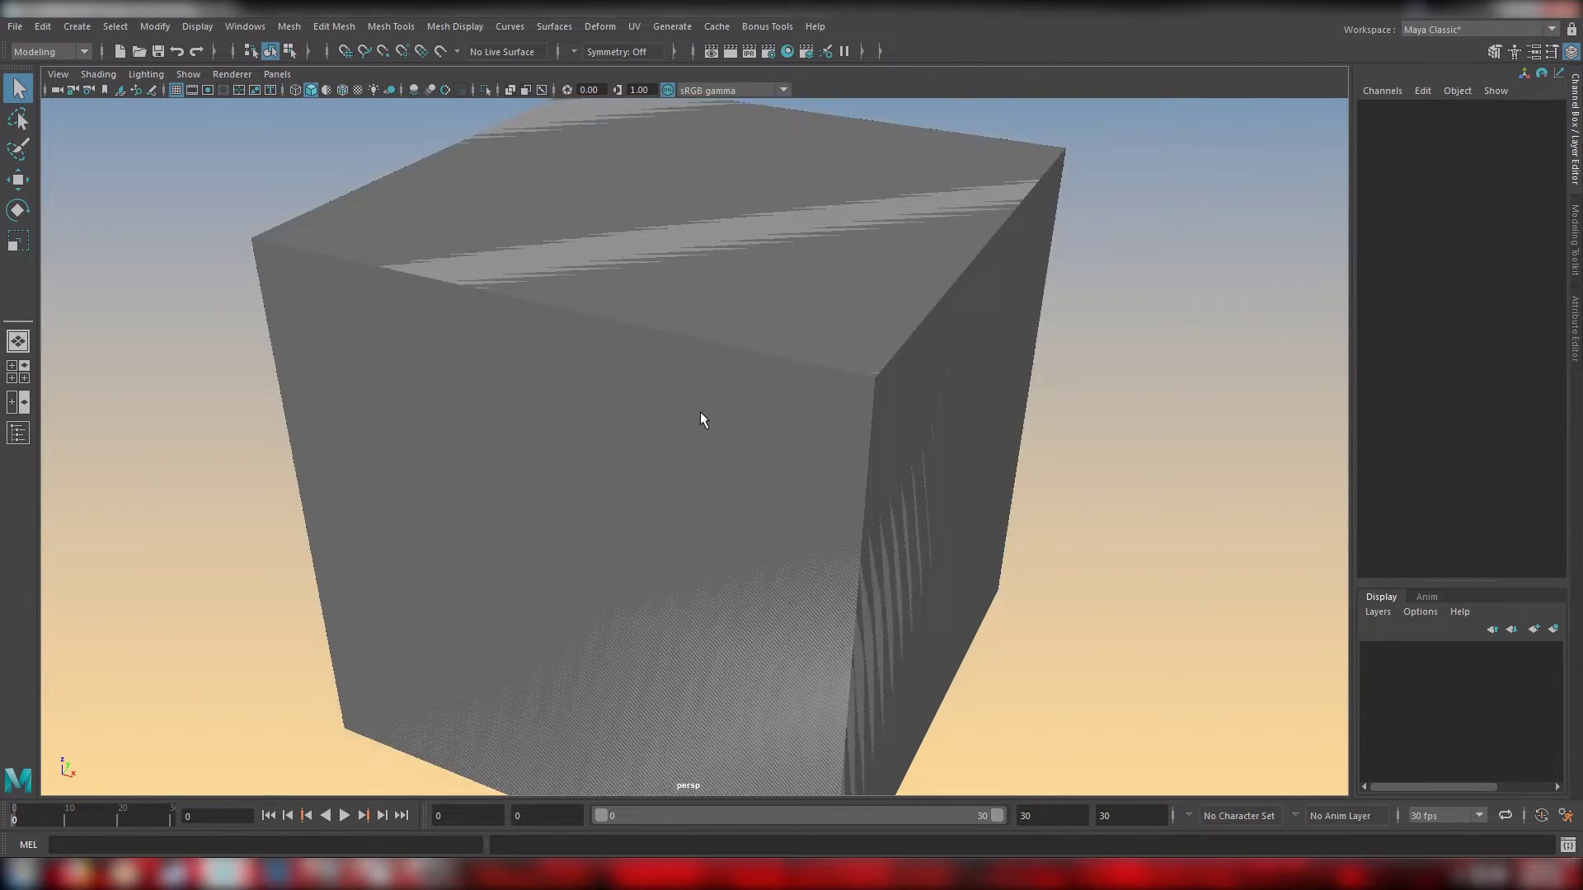
scroll(700, 412, up, 3)
scroll(700, 412, down, 9)
alt+drag(883, 431, 1054, 491)
click(819, 437)
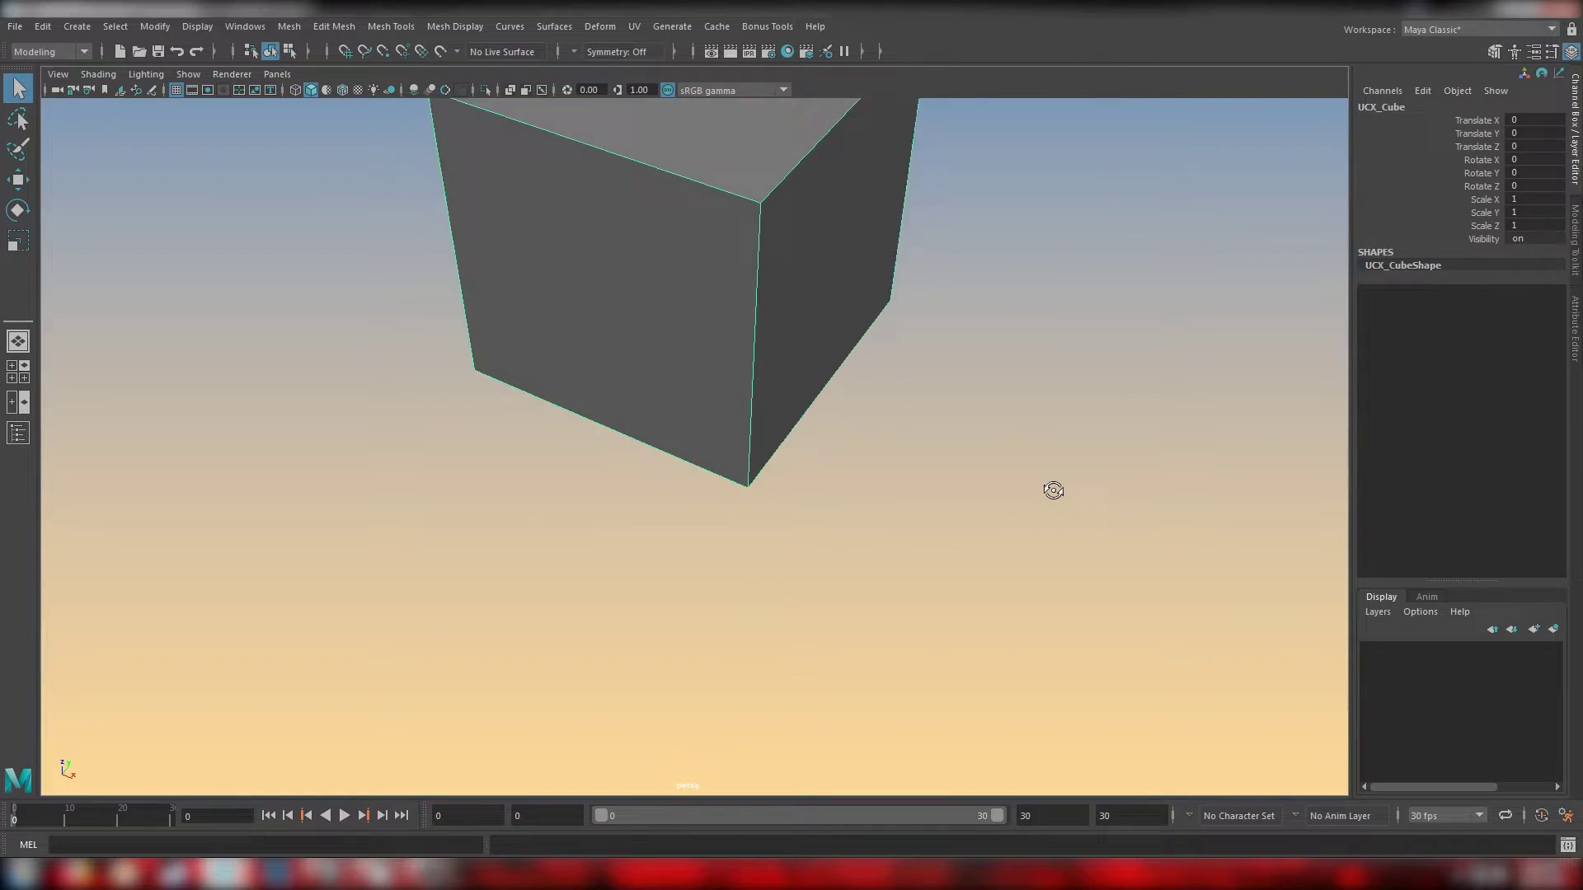
key(f)
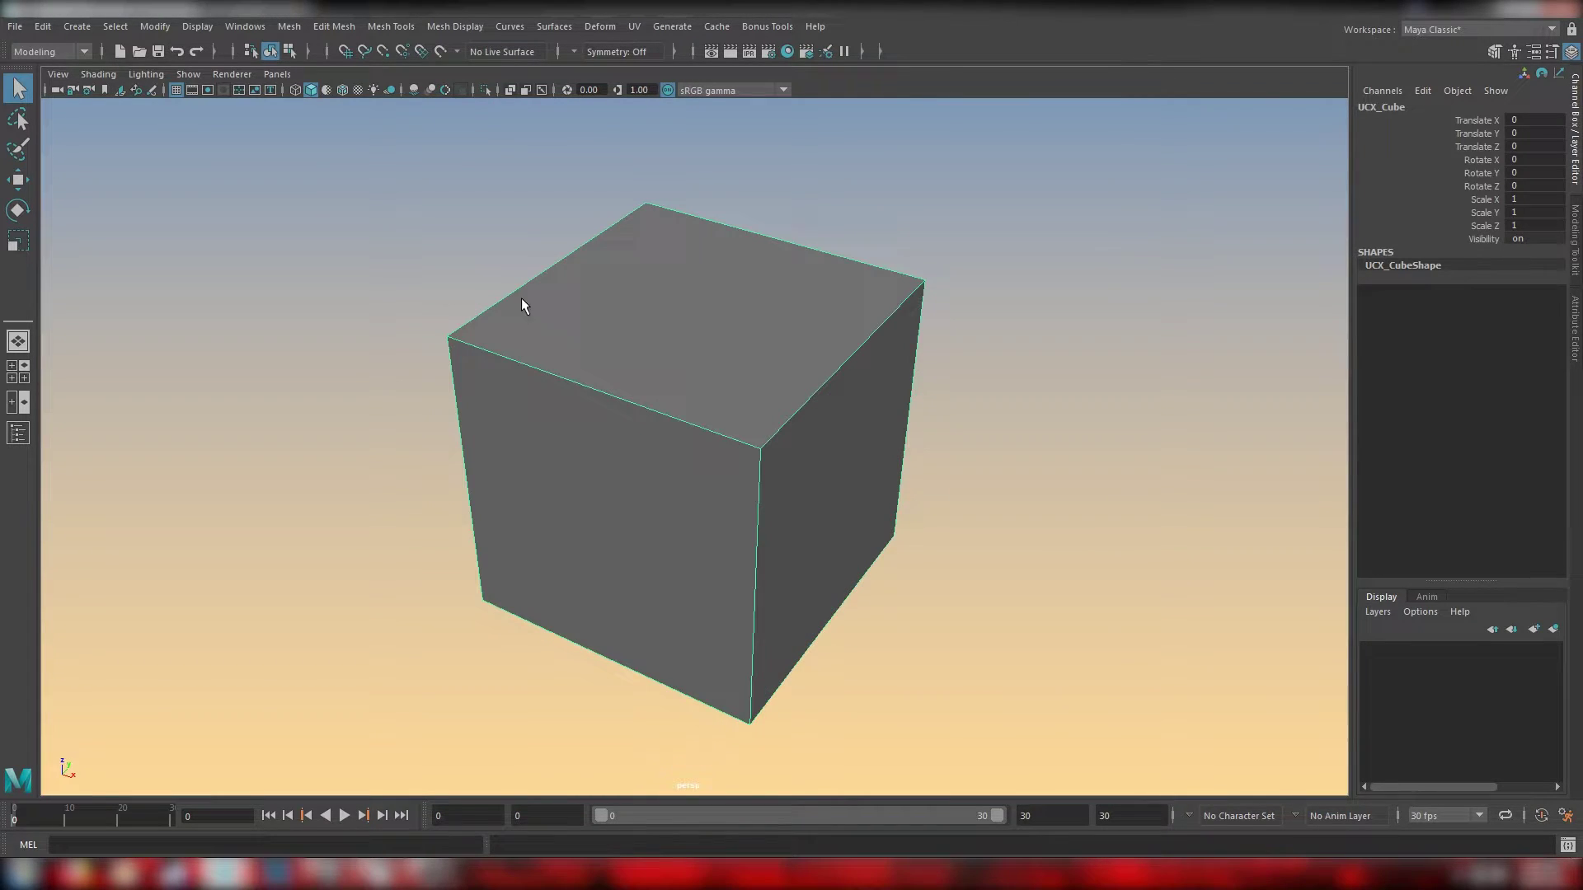
key(w)
drag(784, 453, 1176, 580)
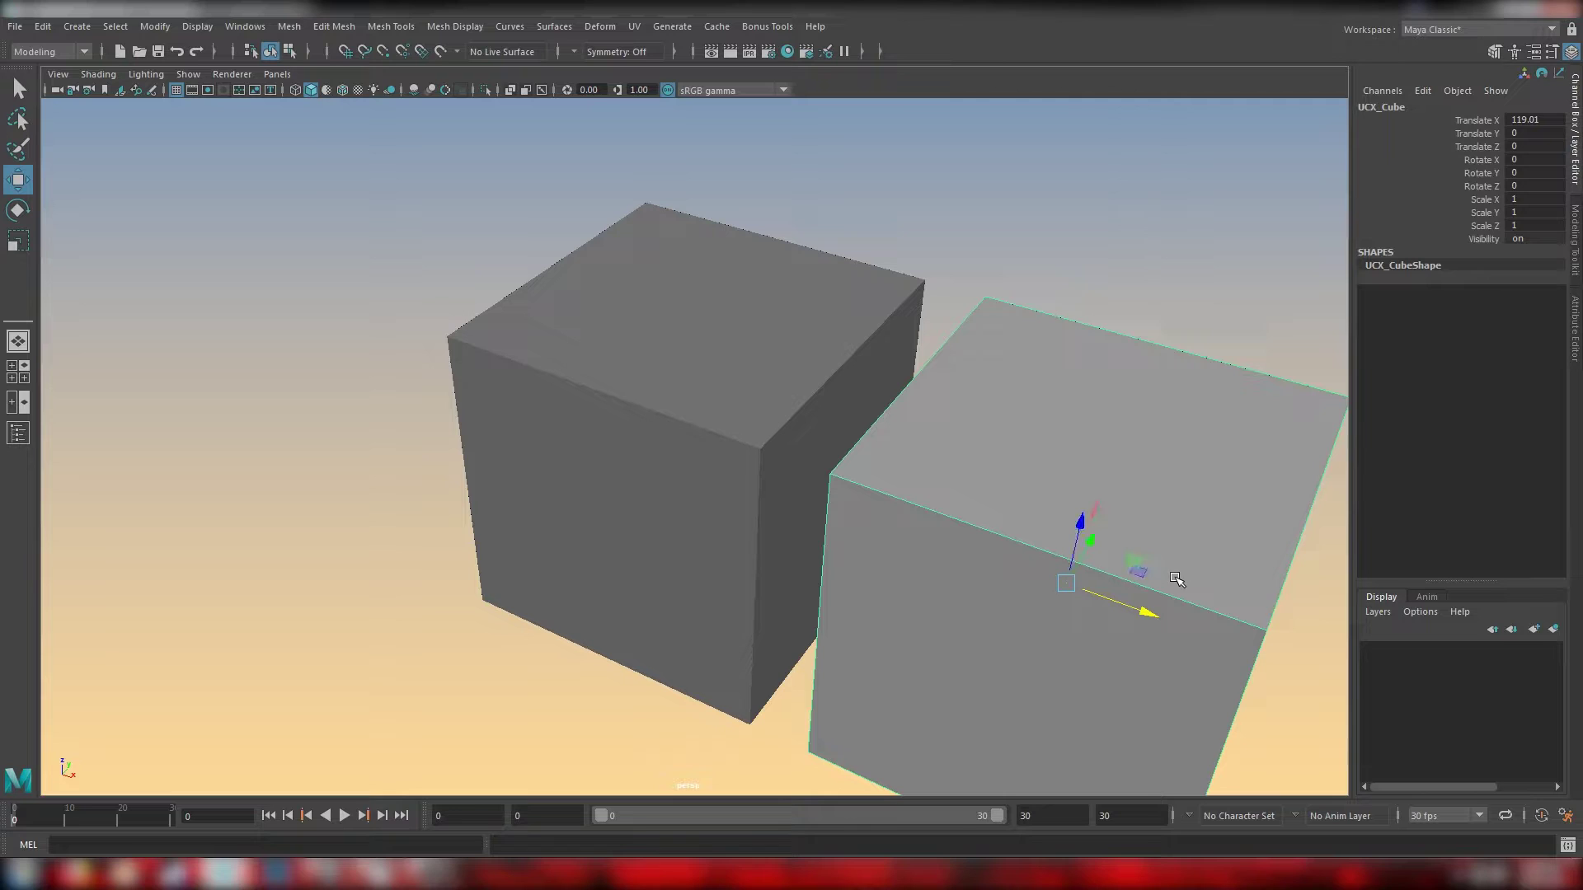
Step: Delete the UCX_Cube collision mesh and select the remaining Cube mesh
click(693, 335)
click(1035, 437)
key(Delete)
click(689, 344)
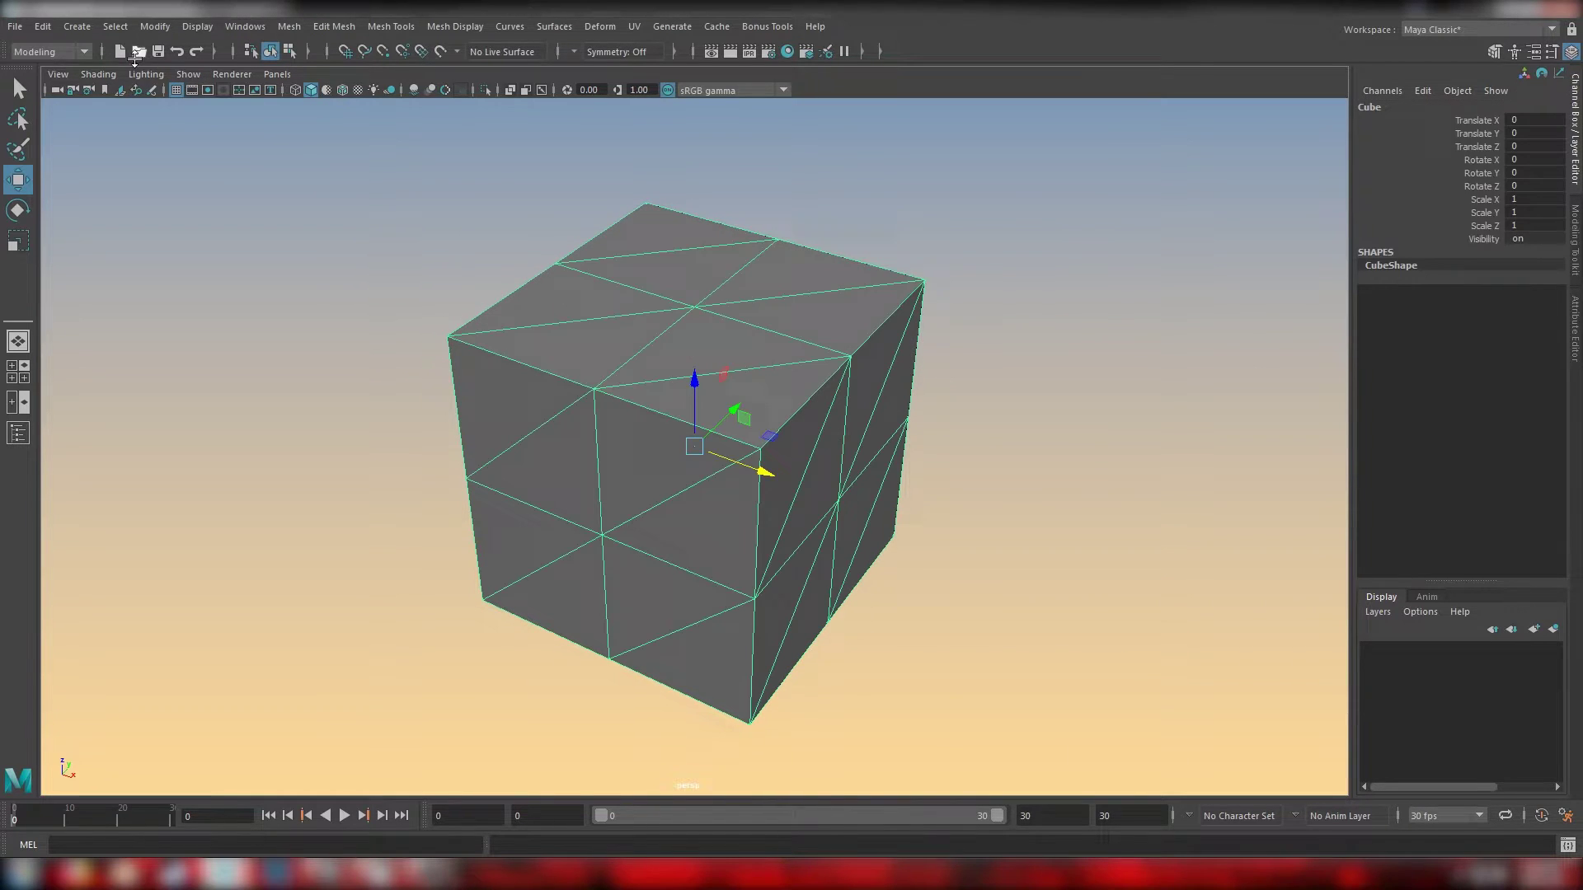
Step: Open the viewport's Grid Options and place the dialog beside the cube
click(54, 74)
click(96, 245)
alt+drag(802, 440, 1071, 438)
key(q)
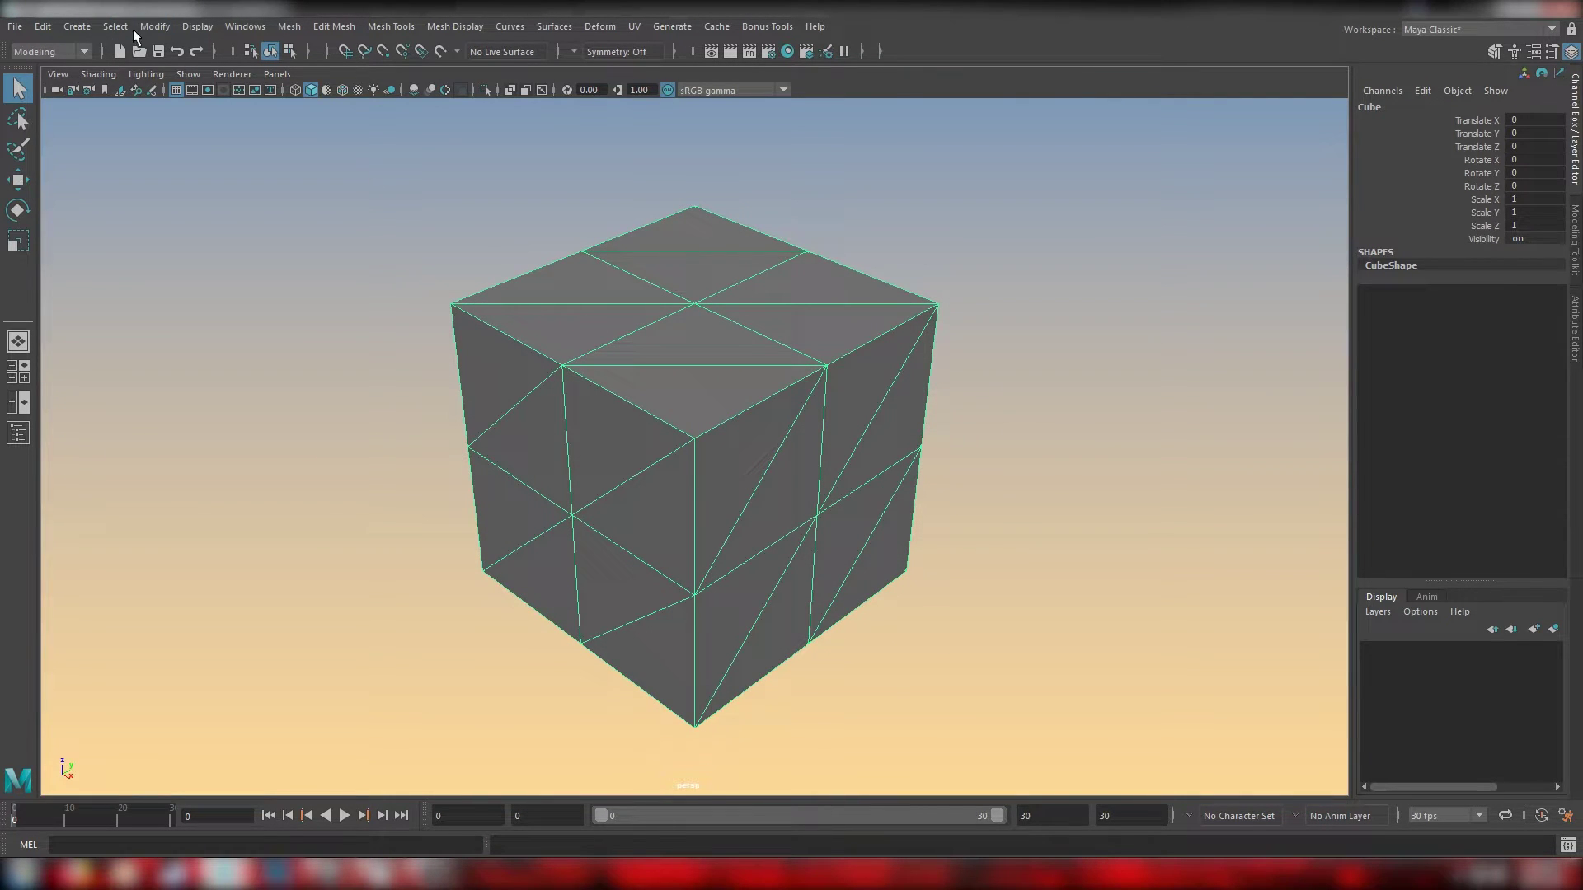
scroll(747, 626, down, 3)
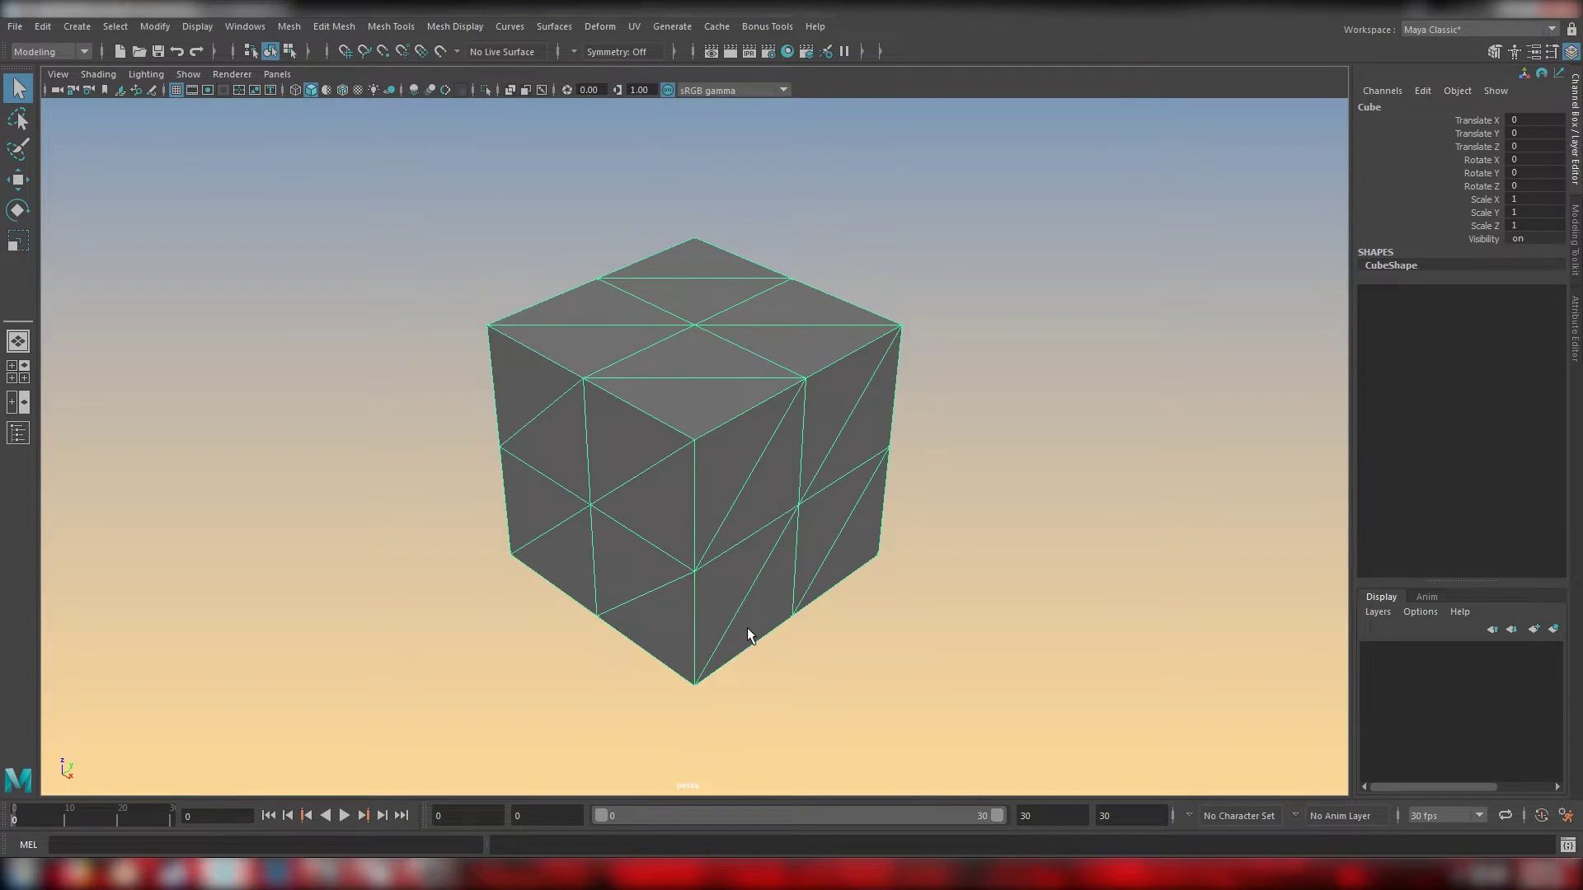
alt+drag(747, 626, 492, 540)
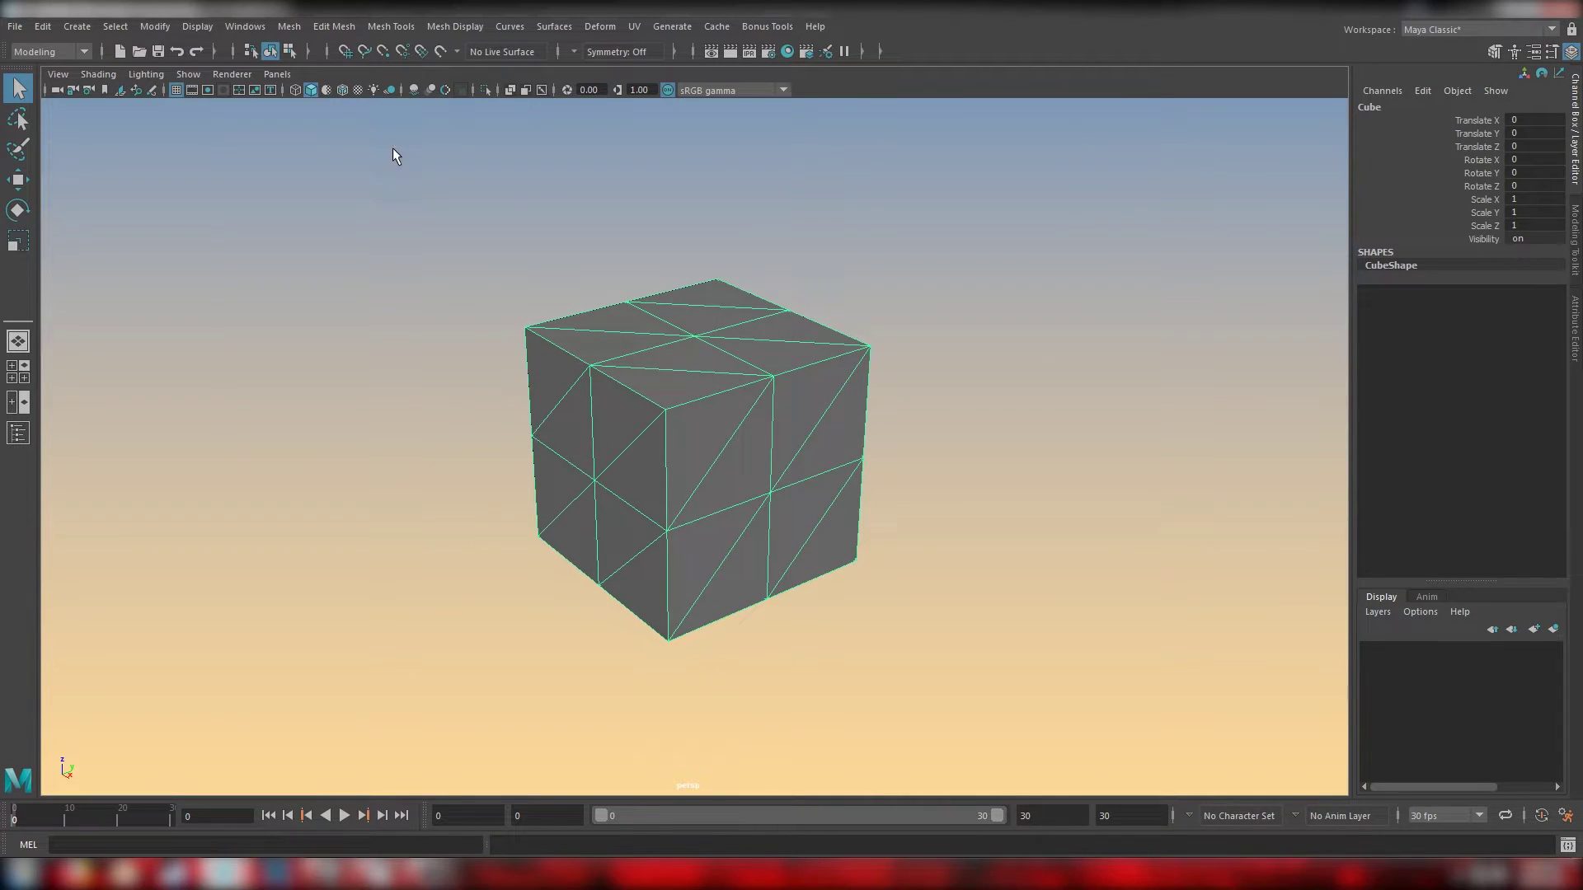
right_click(175, 92)
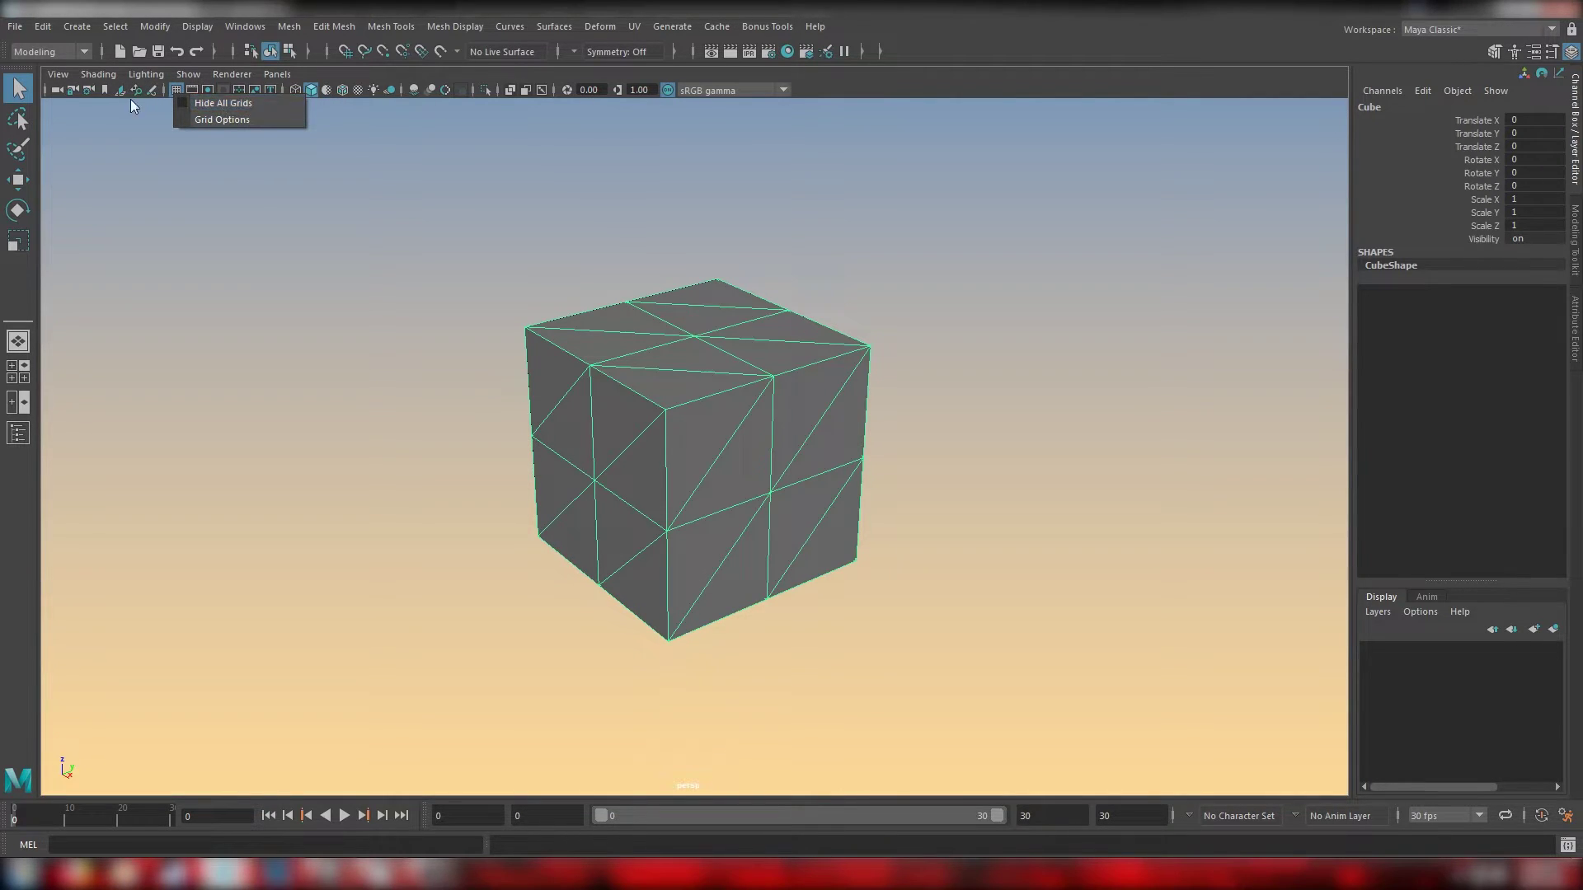
click(207, 119)
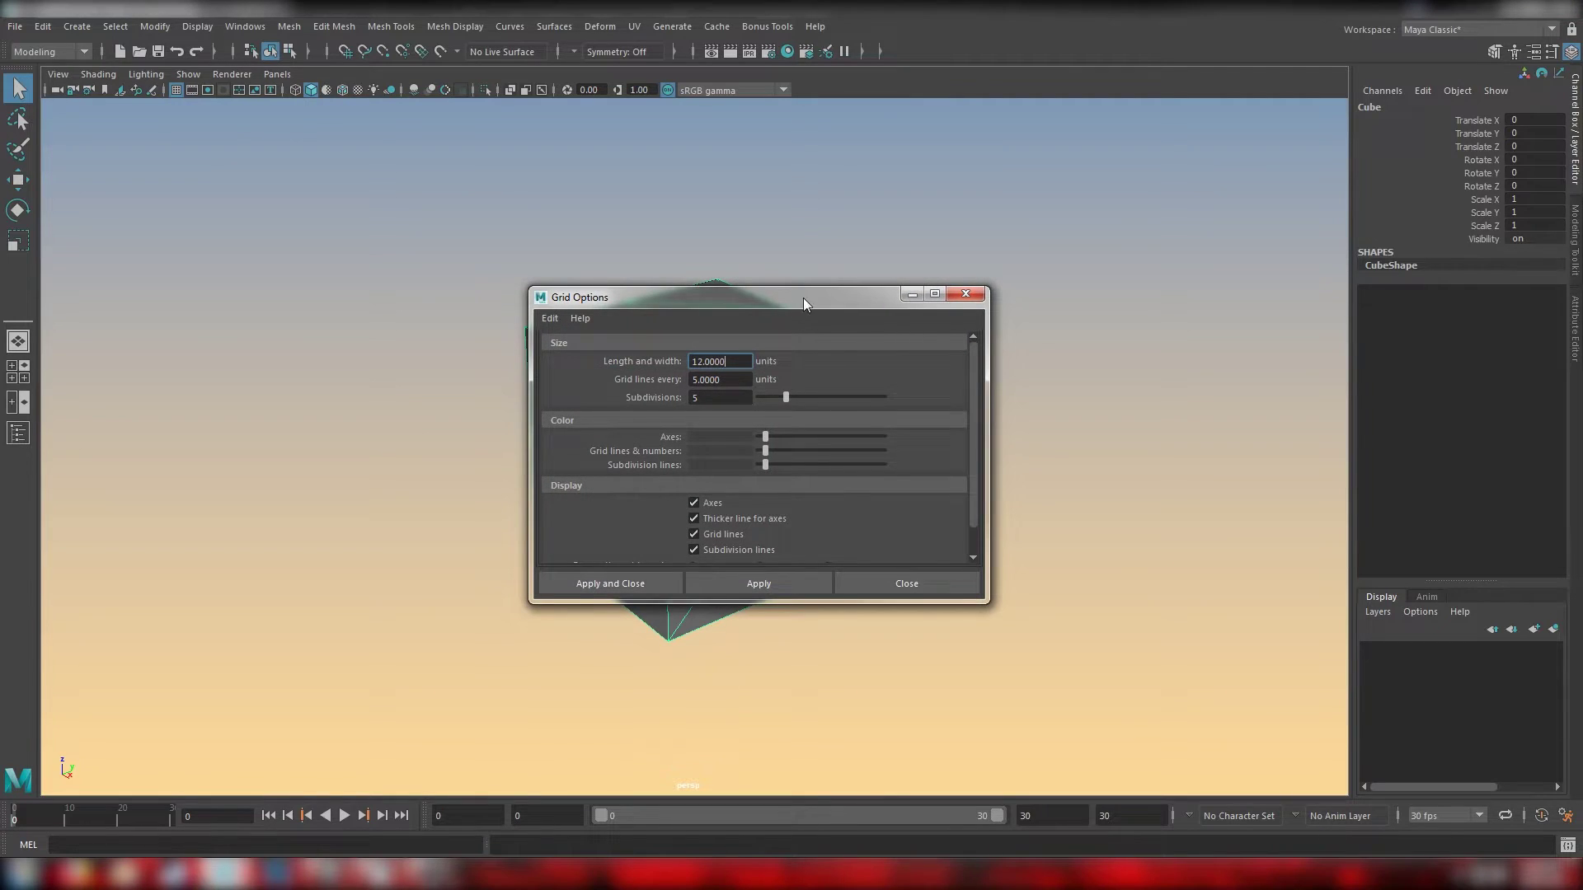
drag(803, 298, 1165, 238)
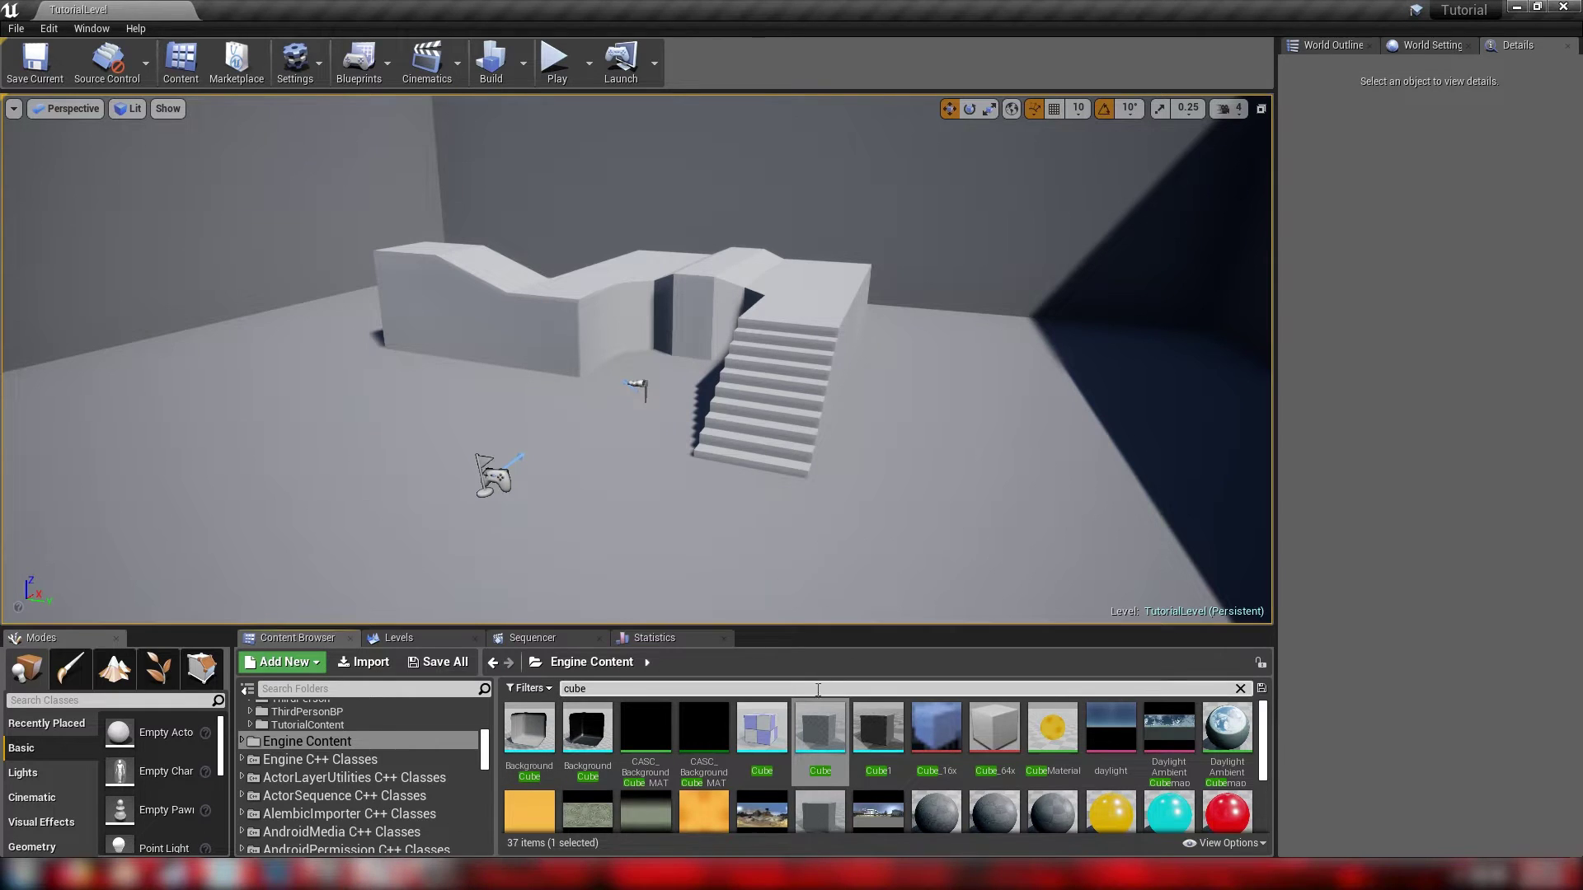
Step: Switch to Unreal Engine, reopen the Cube static mesh, compare its size with the preview grid squares, and close its editor
double_click(820, 729)
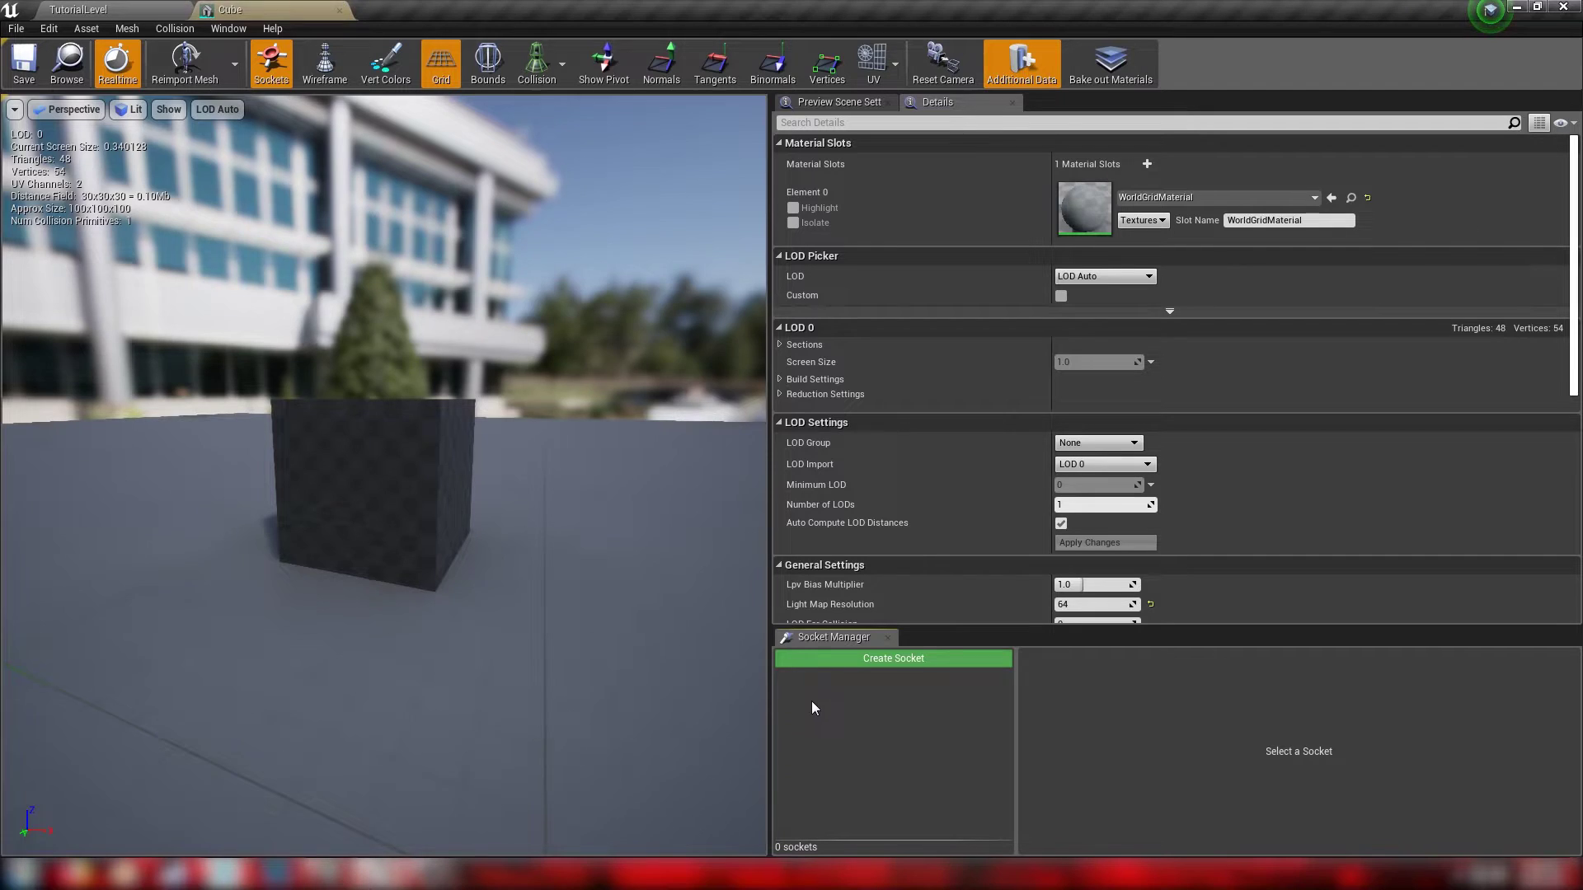
drag(495, 462, 367, 427)
scroll(470, 433, up, 3)
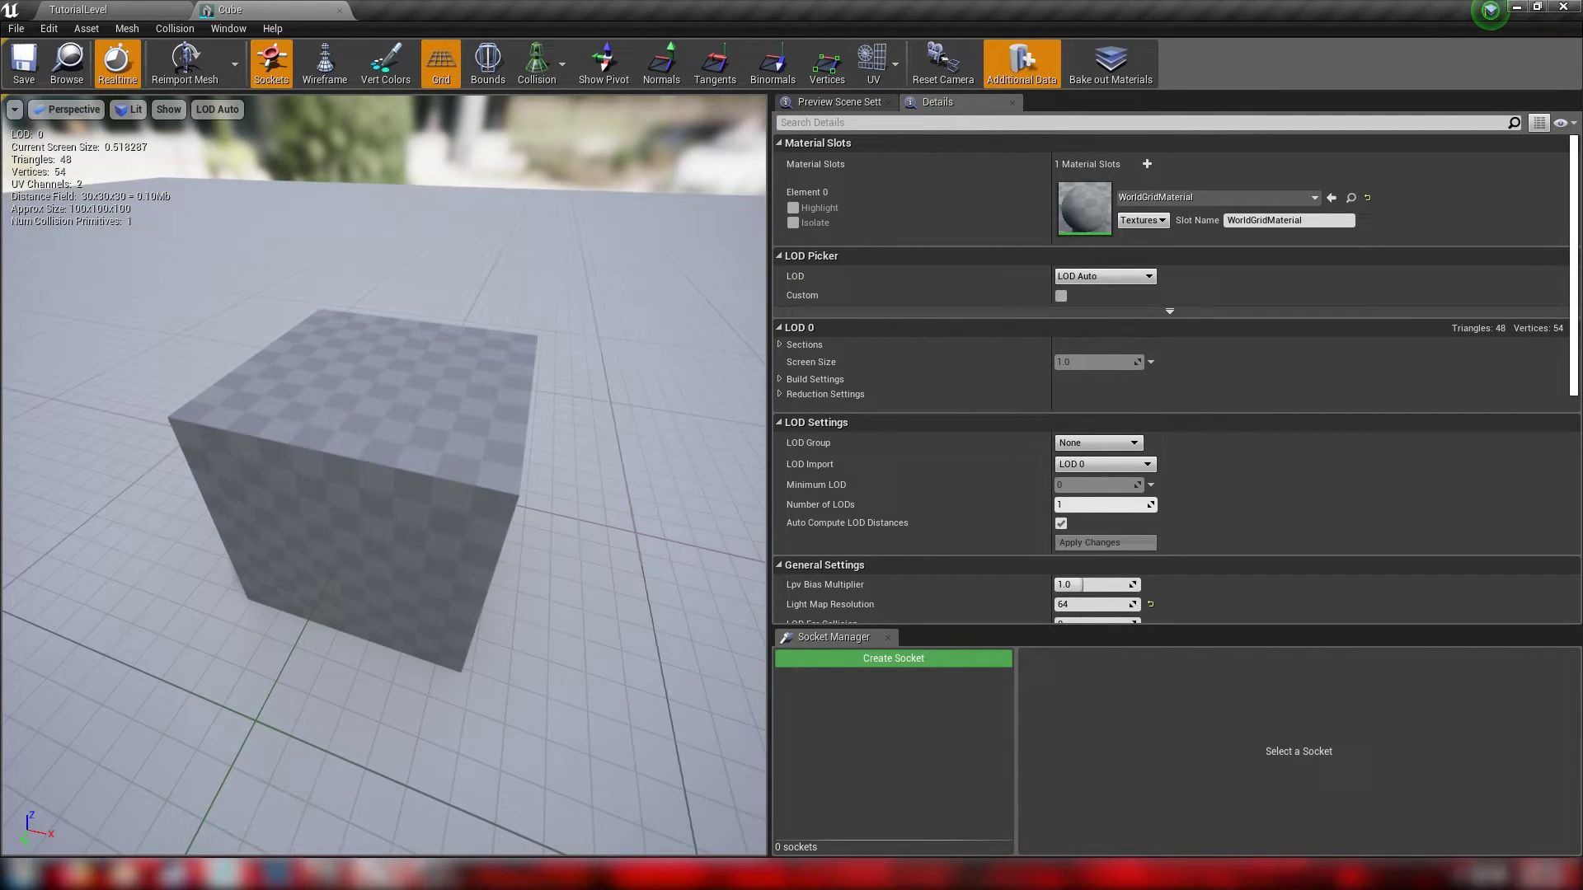
drag(306, 693, 396, 700)
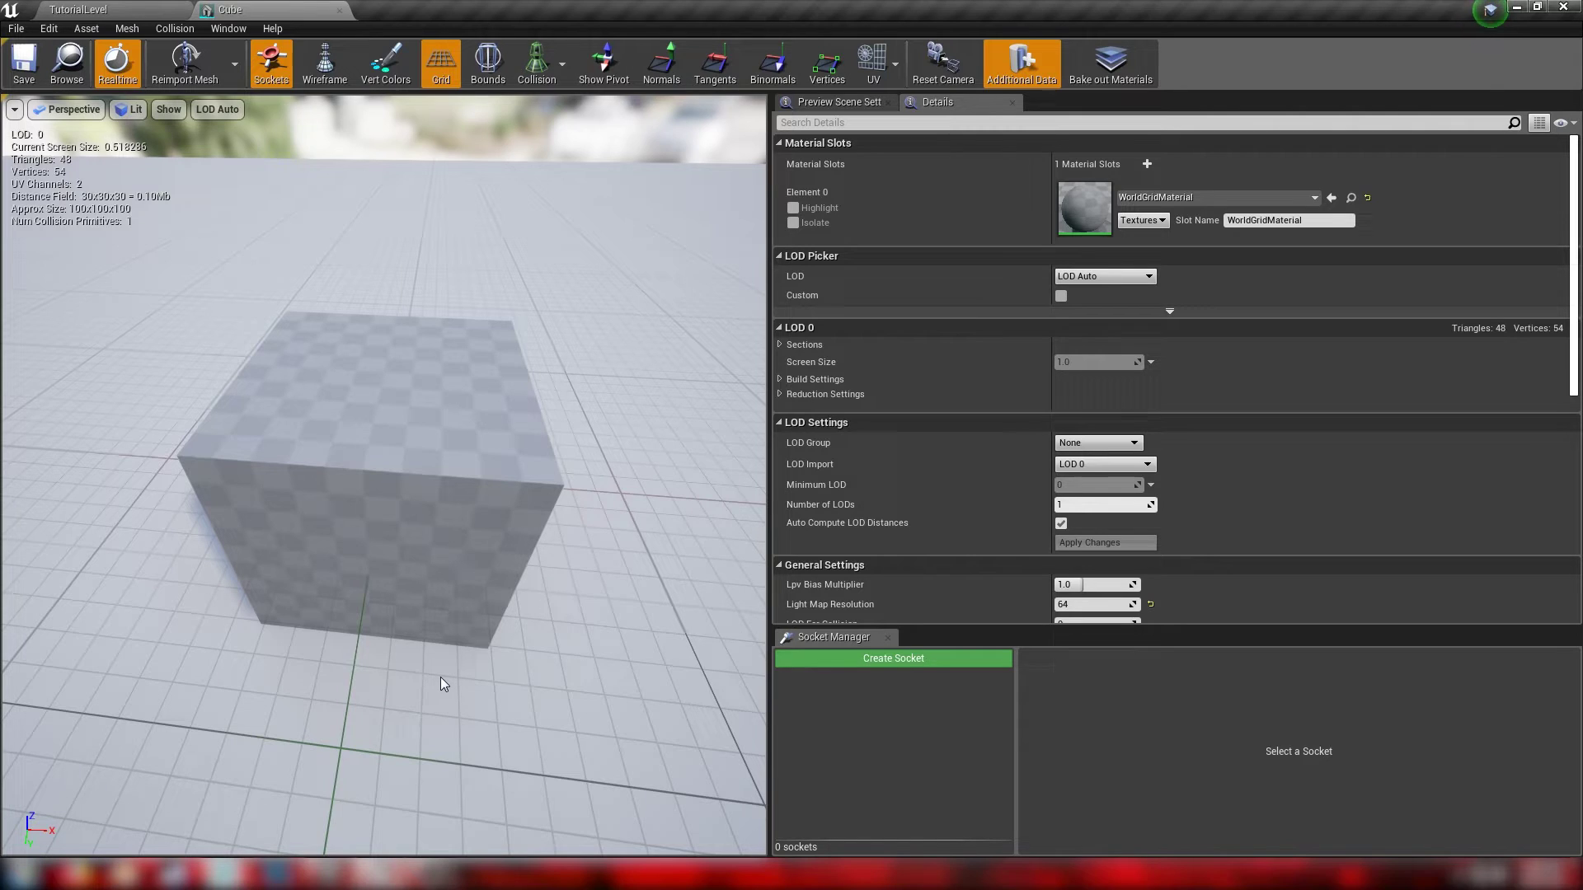
click(339, 9)
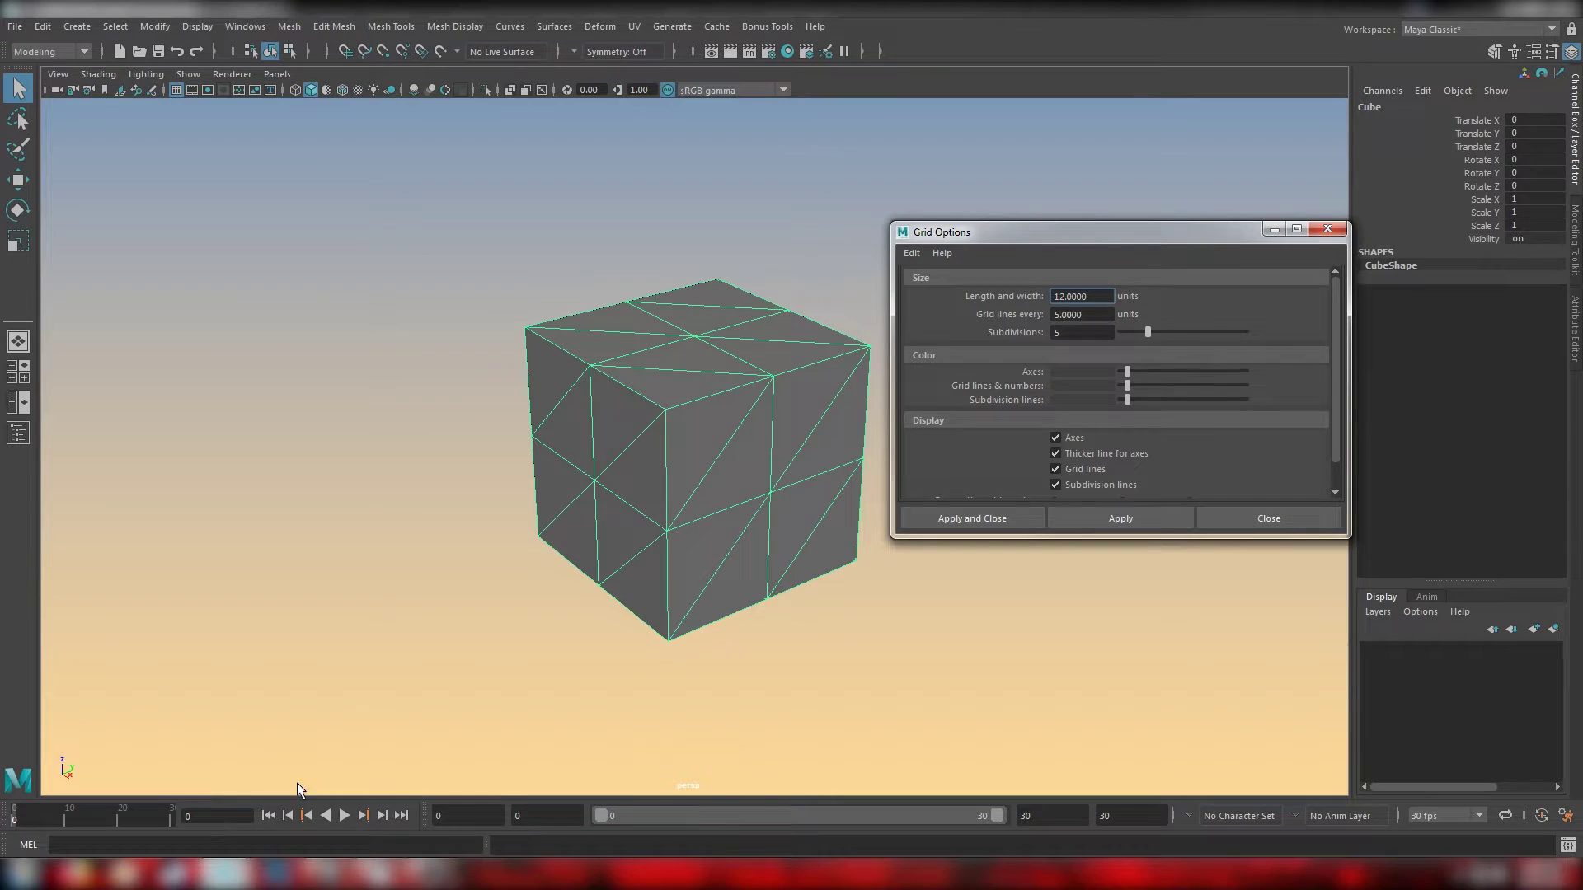
Step: Set the grid's length and width to 1000 units and its grid line spacing to 10 units
mouse_move(606, 422)
alt+mouse_down()
mouse_move(505, 437)
mouse_move(586, 403)
alt+mouse_up()
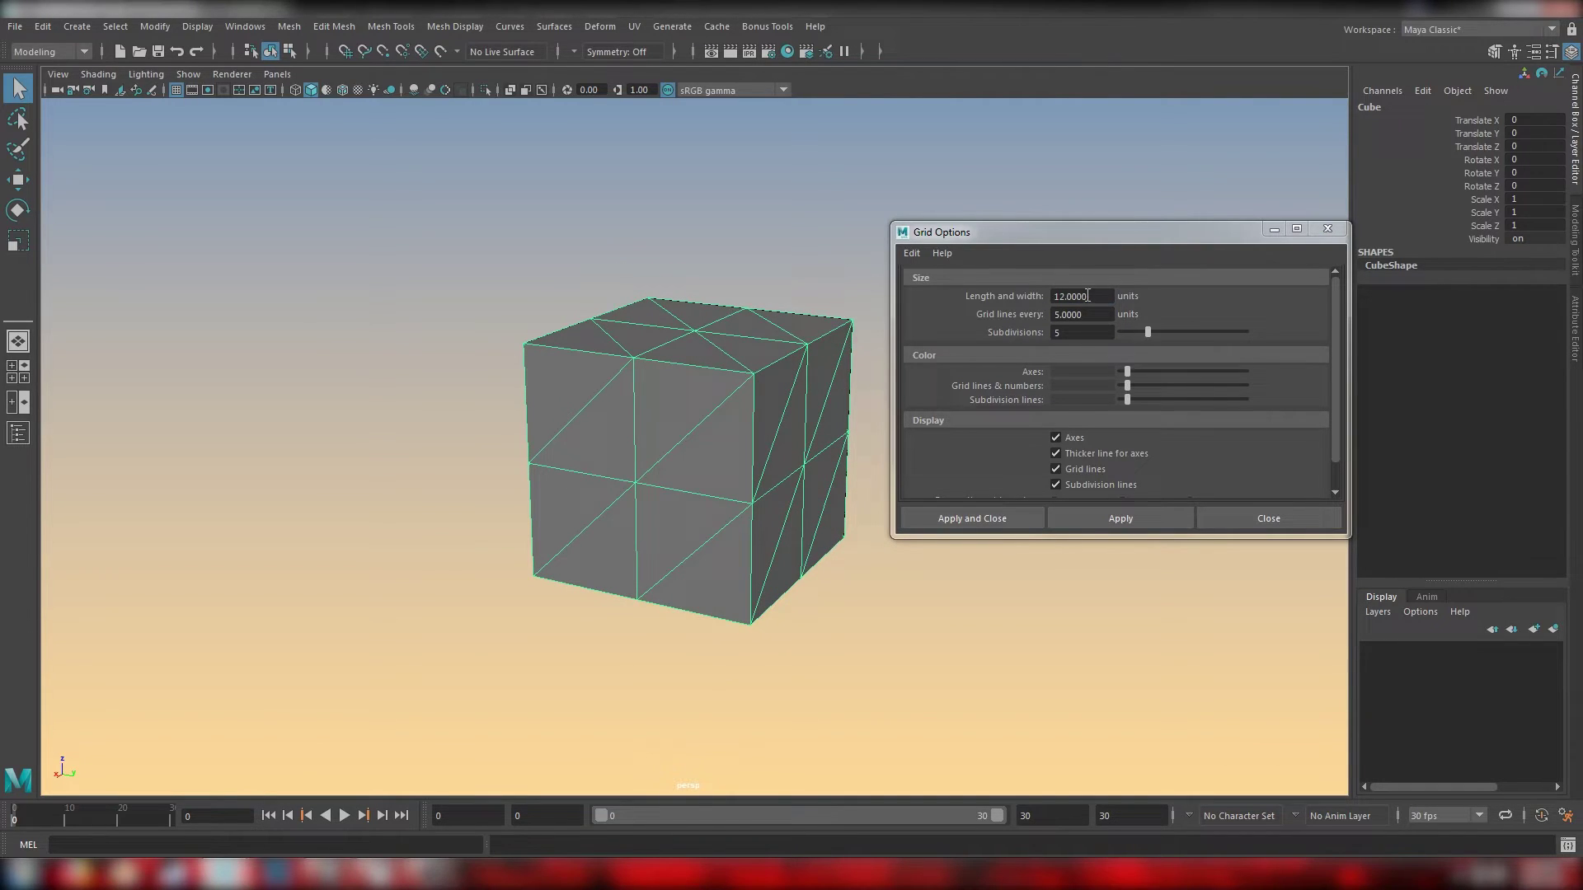
drag(1106, 294, 874, 284)
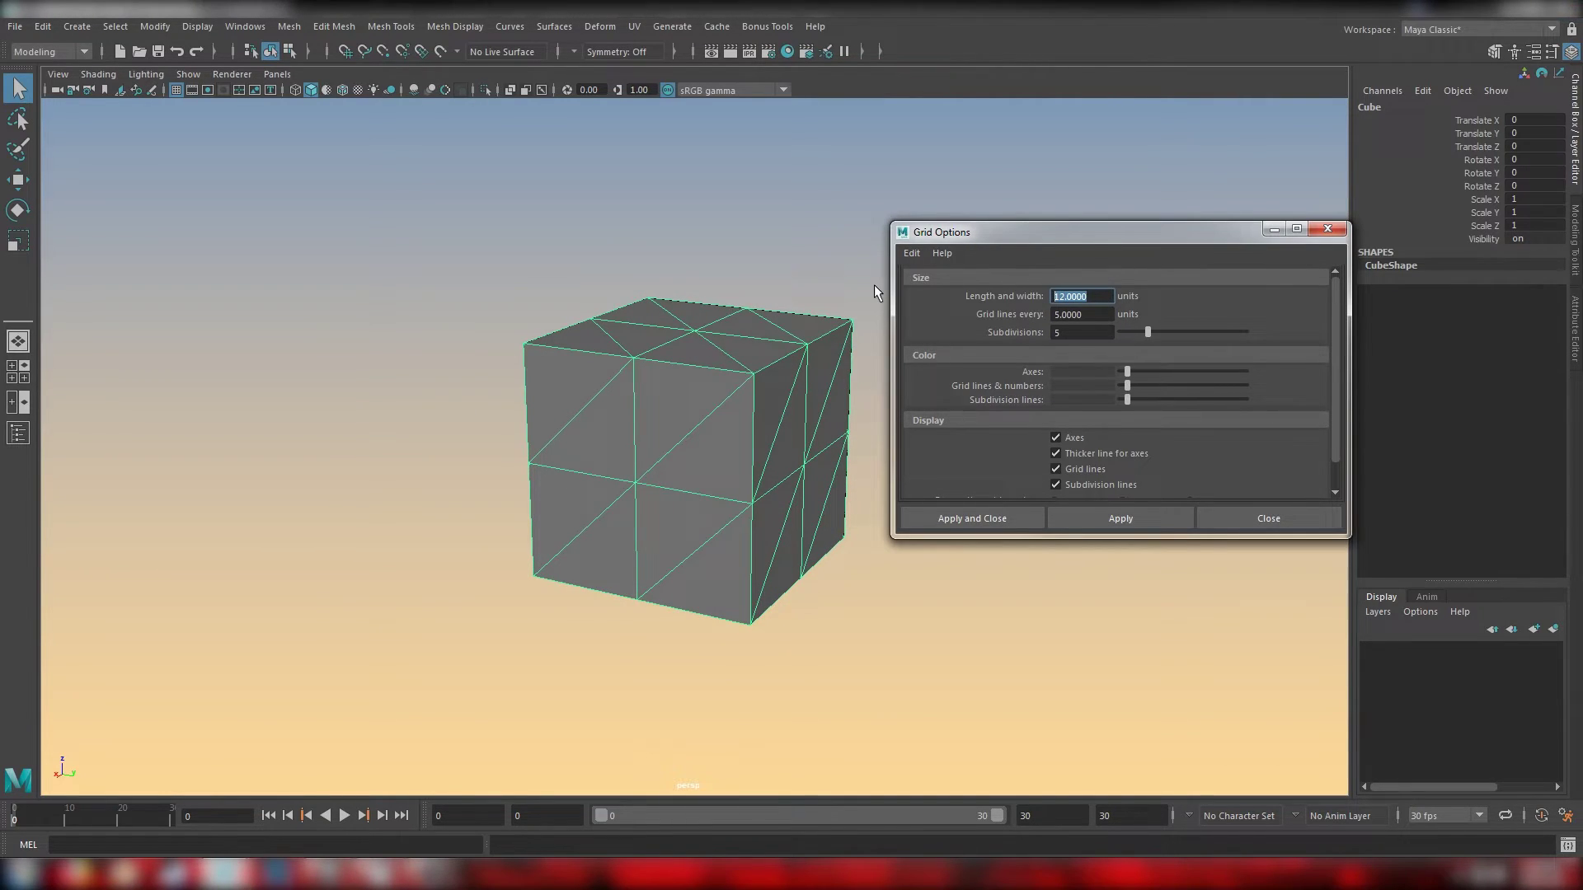
text(100)
key(Return)
text(1000)
key(Return)
key(Tab)
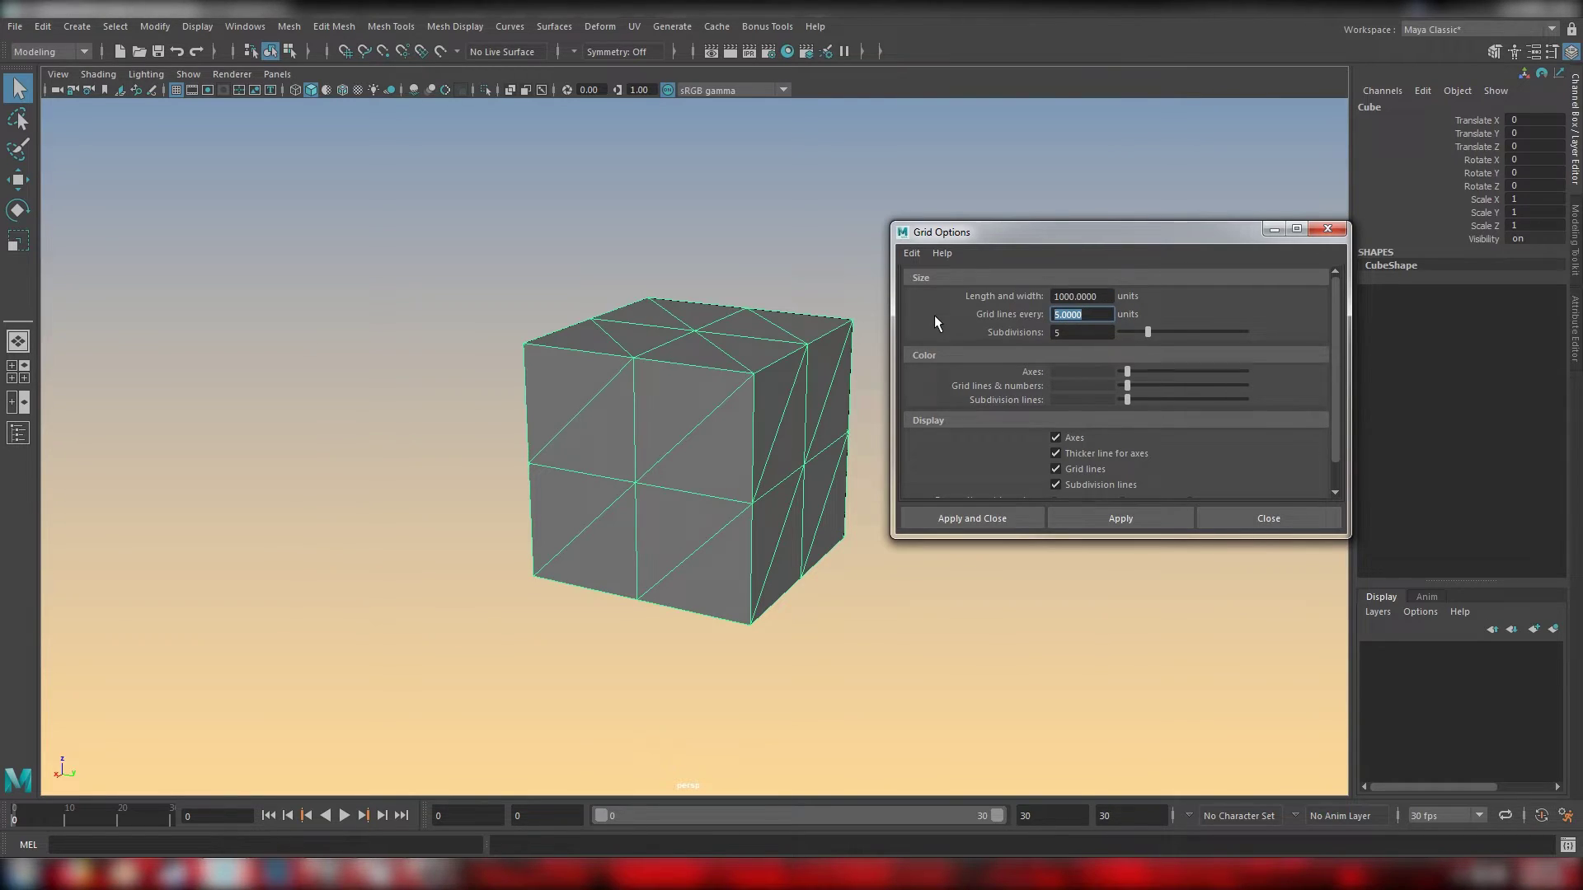
text(10)
key(Return)
Step: Increase the grid's length and width to 10000 units and view the grid from inside the cube
click(1063, 298)
text(0)
key(Return)
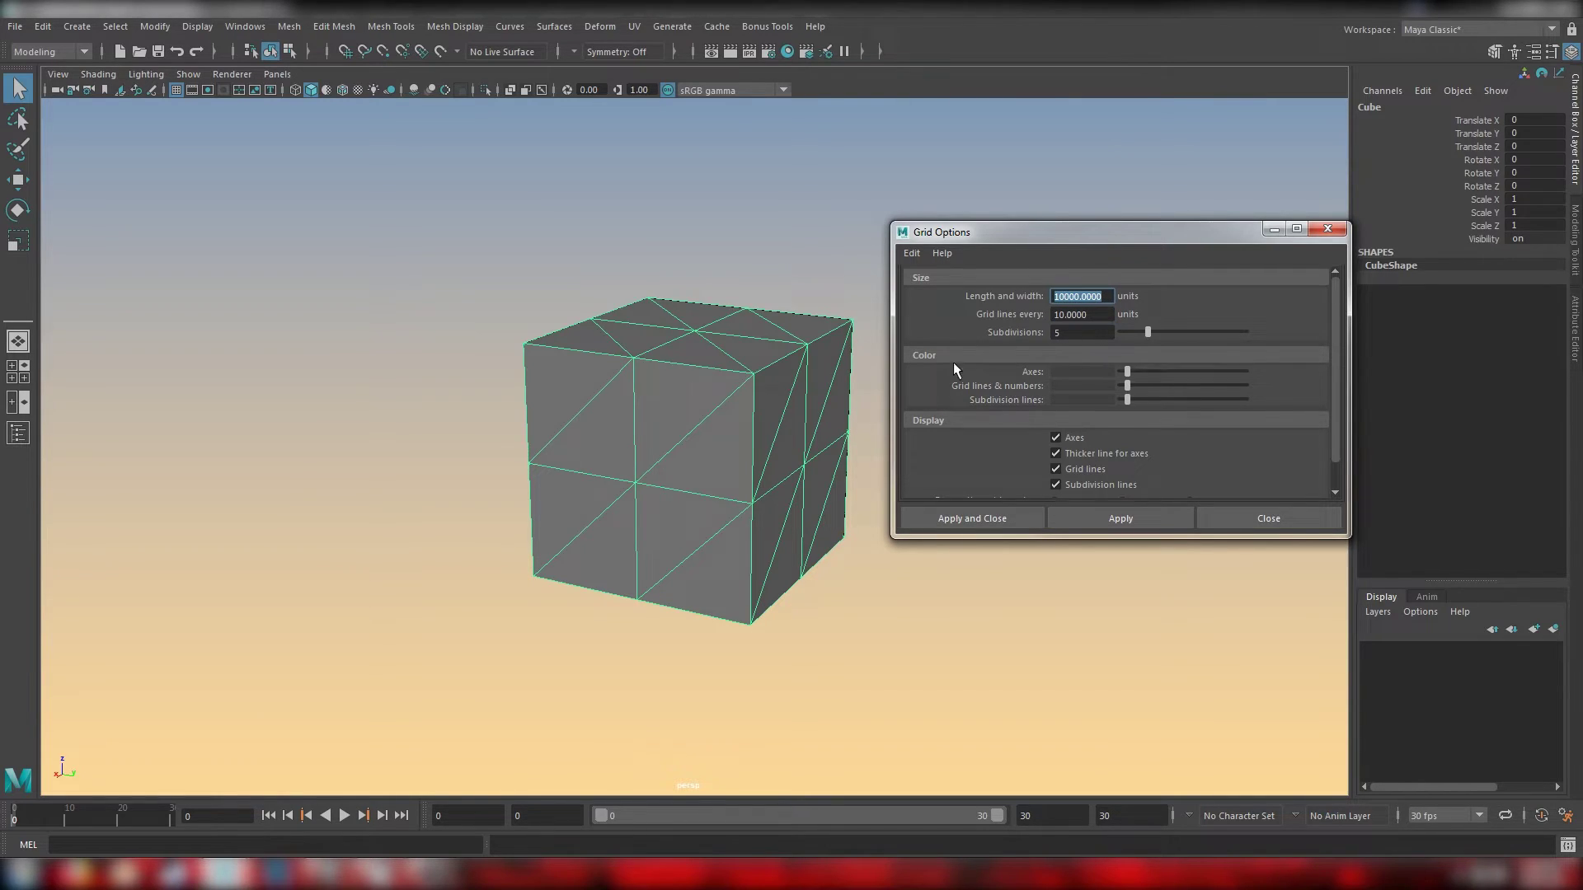
scroll(714, 498, up, 10)
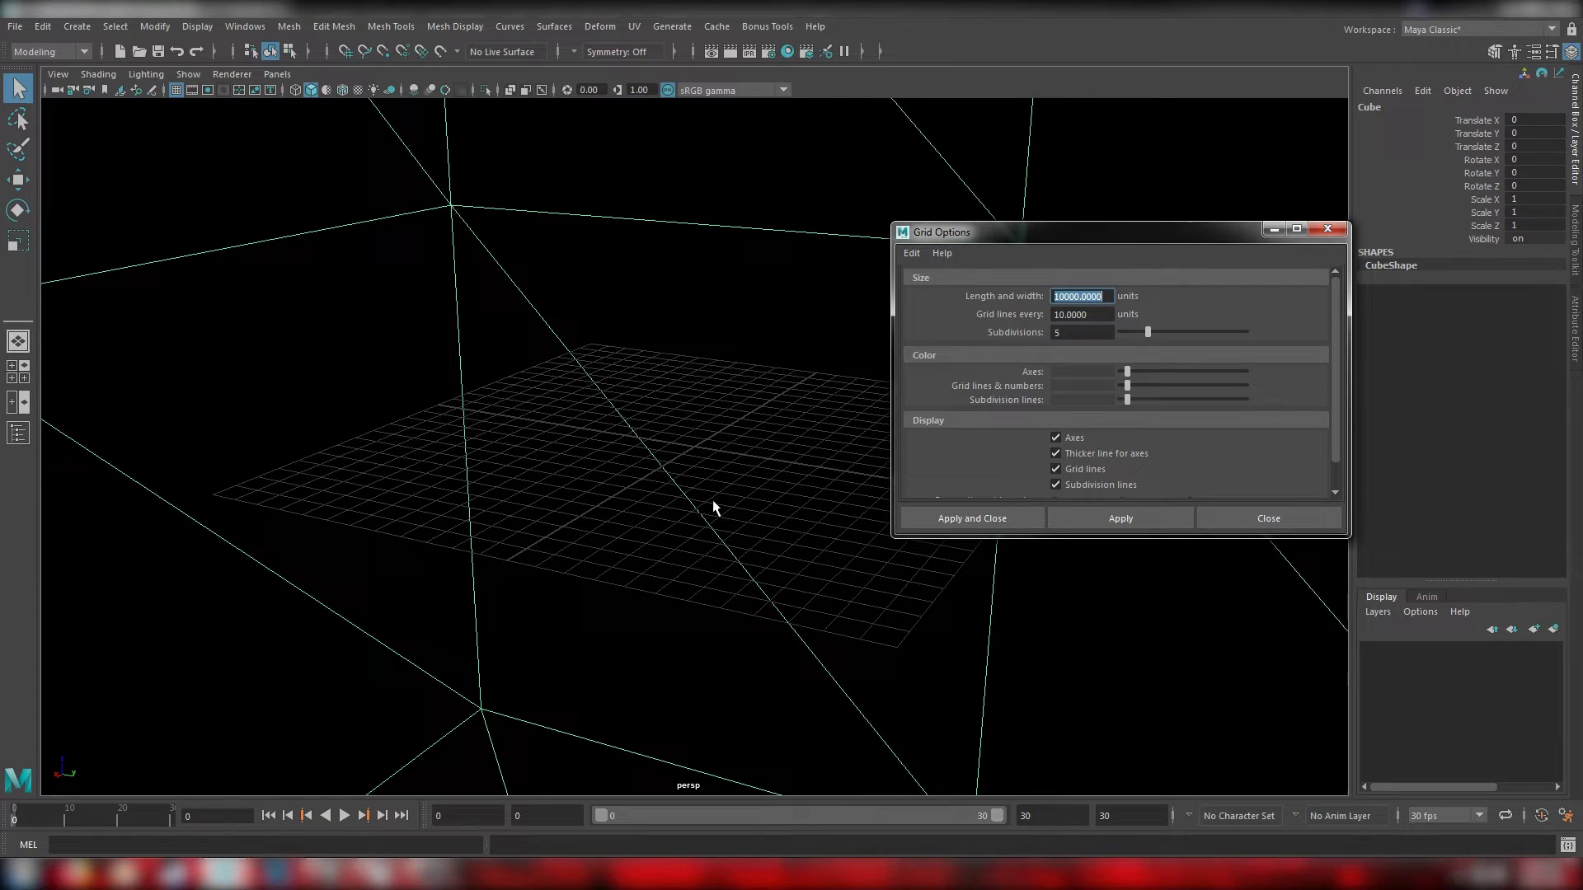
alt+drag(707, 493, 742, 462)
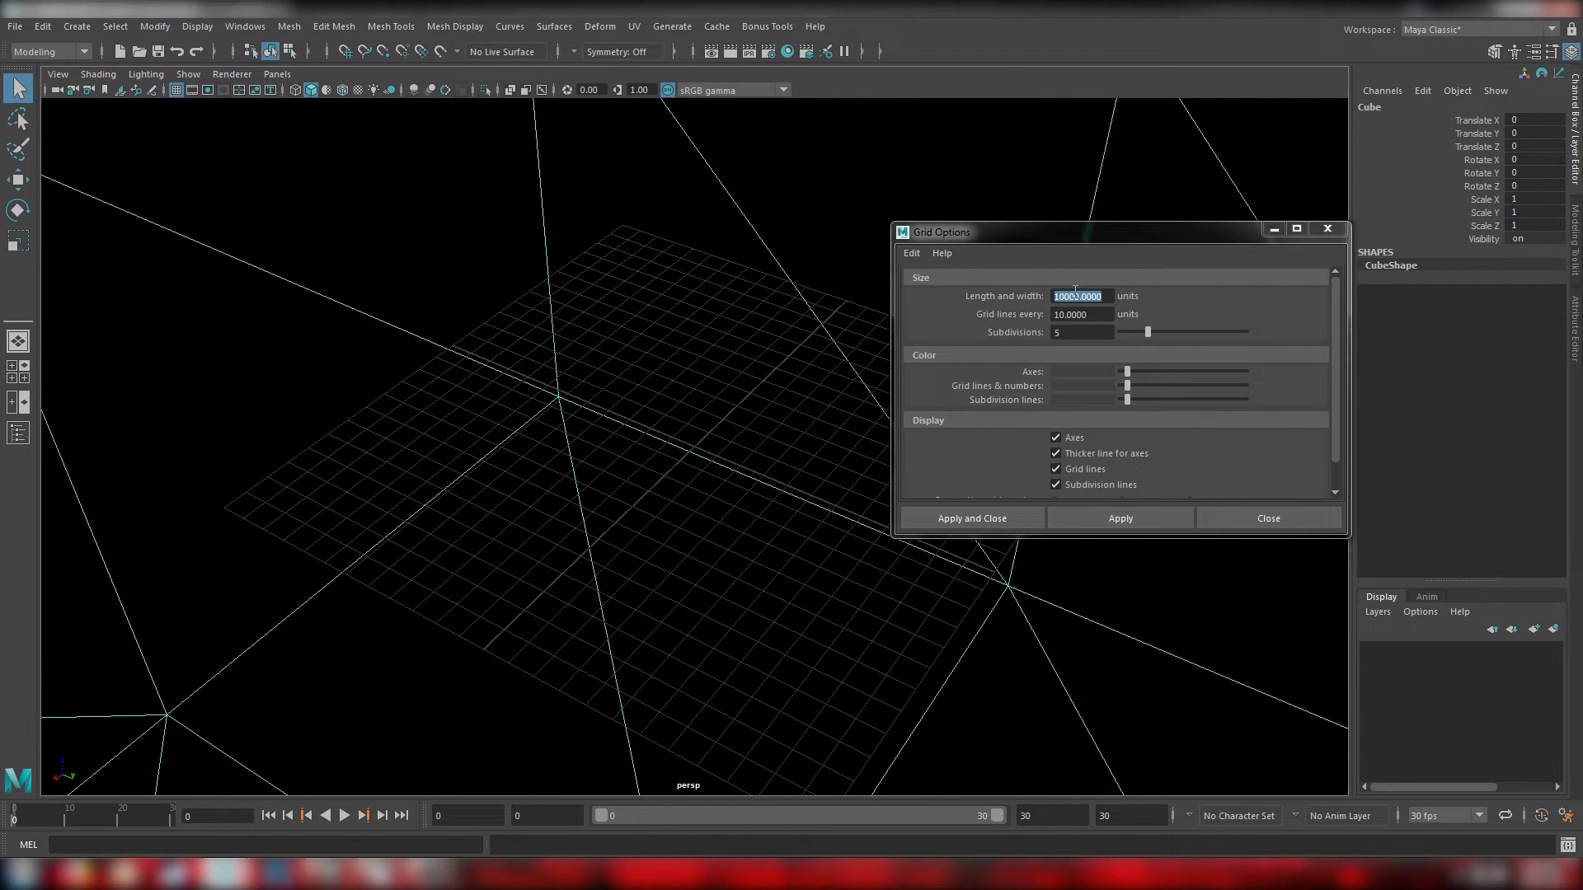
scroll(1081, 372, down, 3)
scroll(1078, 474, up, 3)
Step: Set the grid's length and width back to 1000 units, apply it, and view the cube against the grid
click(1060, 298)
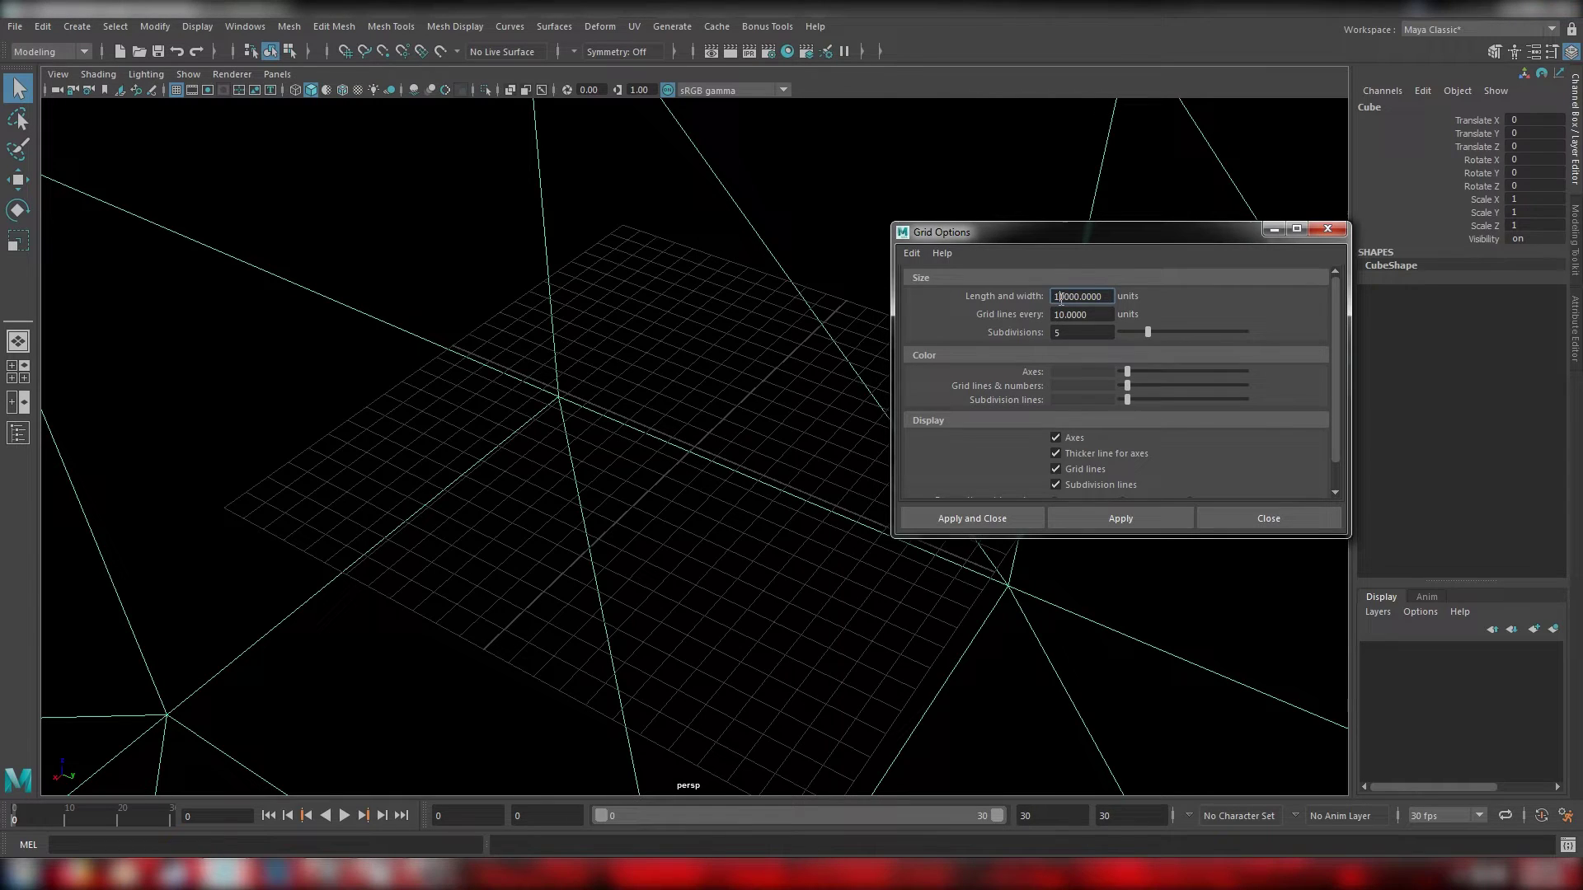
text(0)
key(Return)
click(1070, 299)
key(Delete)
click(1090, 520)
scroll(680, 467, down, 10)
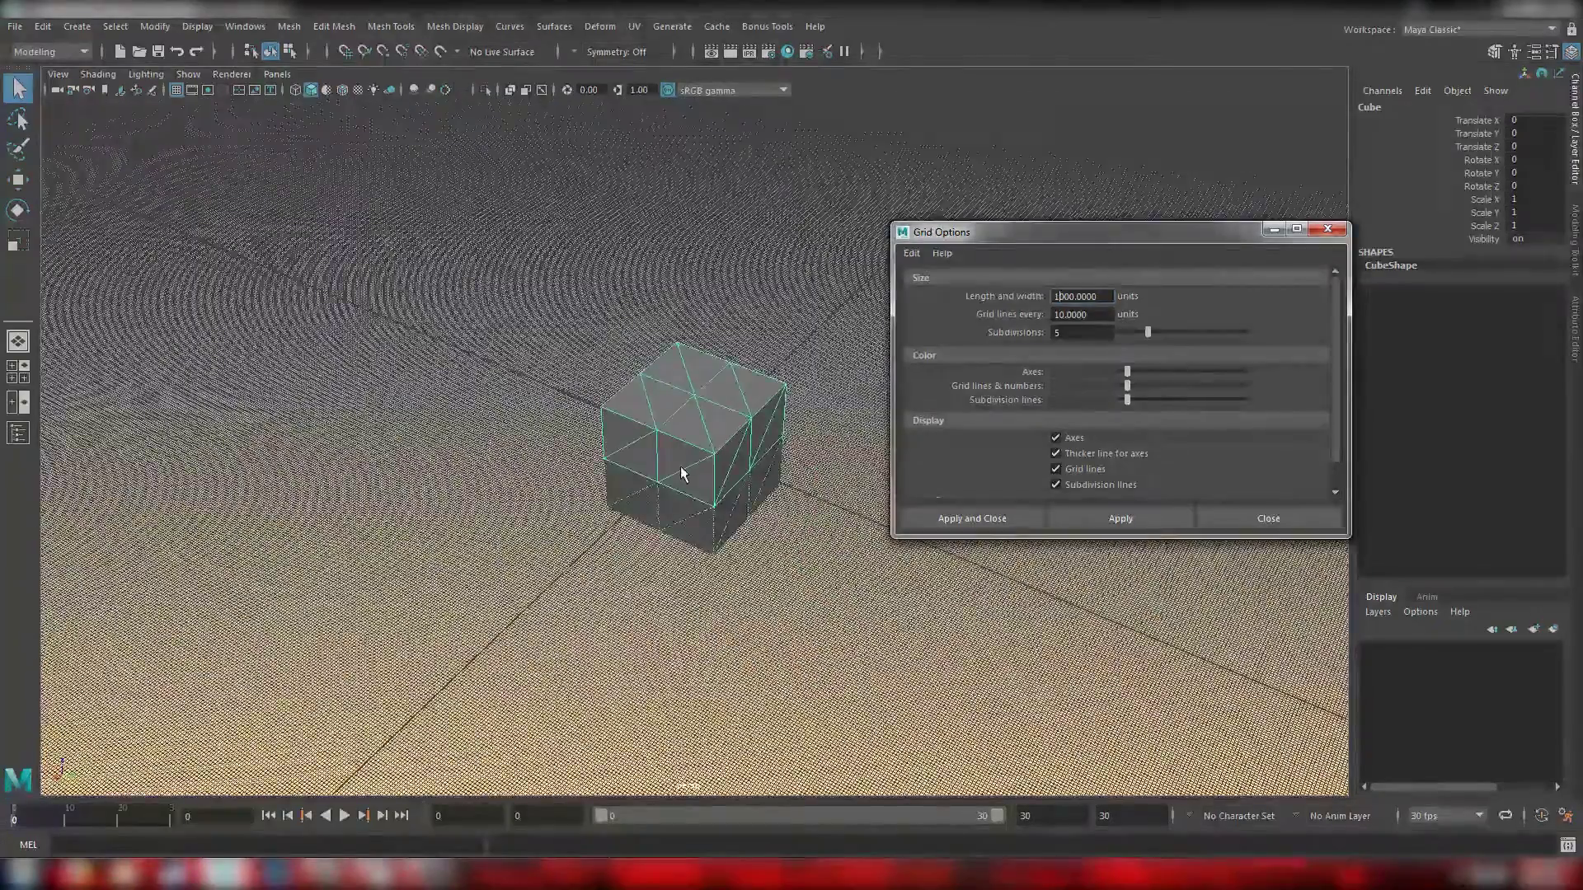
alt+drag(680, 467, 679, 449)
scroll(686, 441, up, 10)
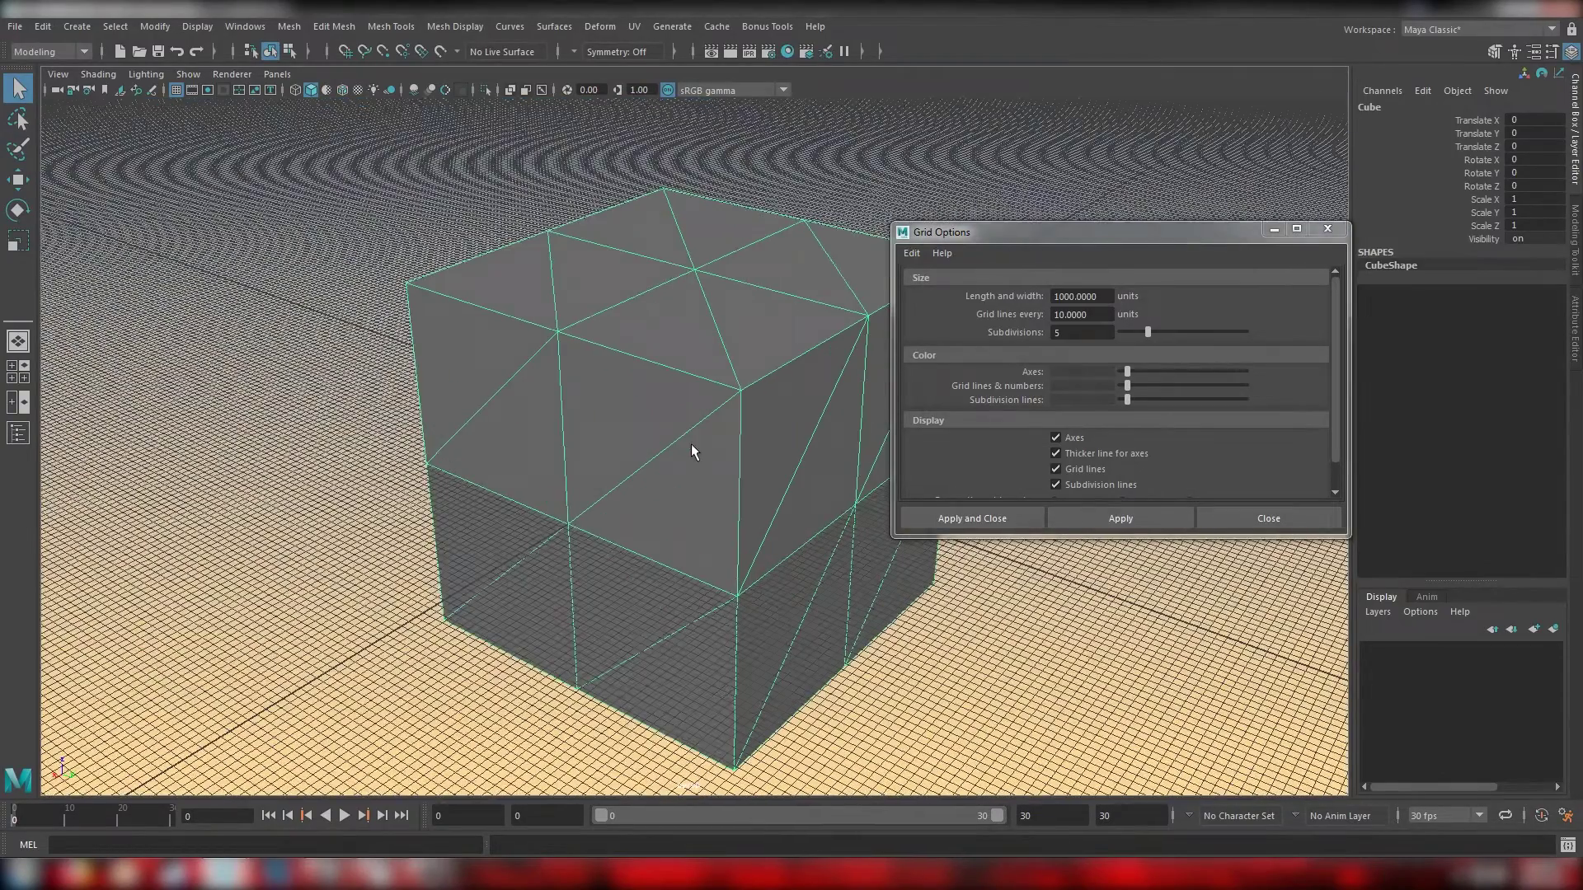
Step: Reduce the grid's length and width to 100 units and apply the setting to the viewport
click(1064, 298)
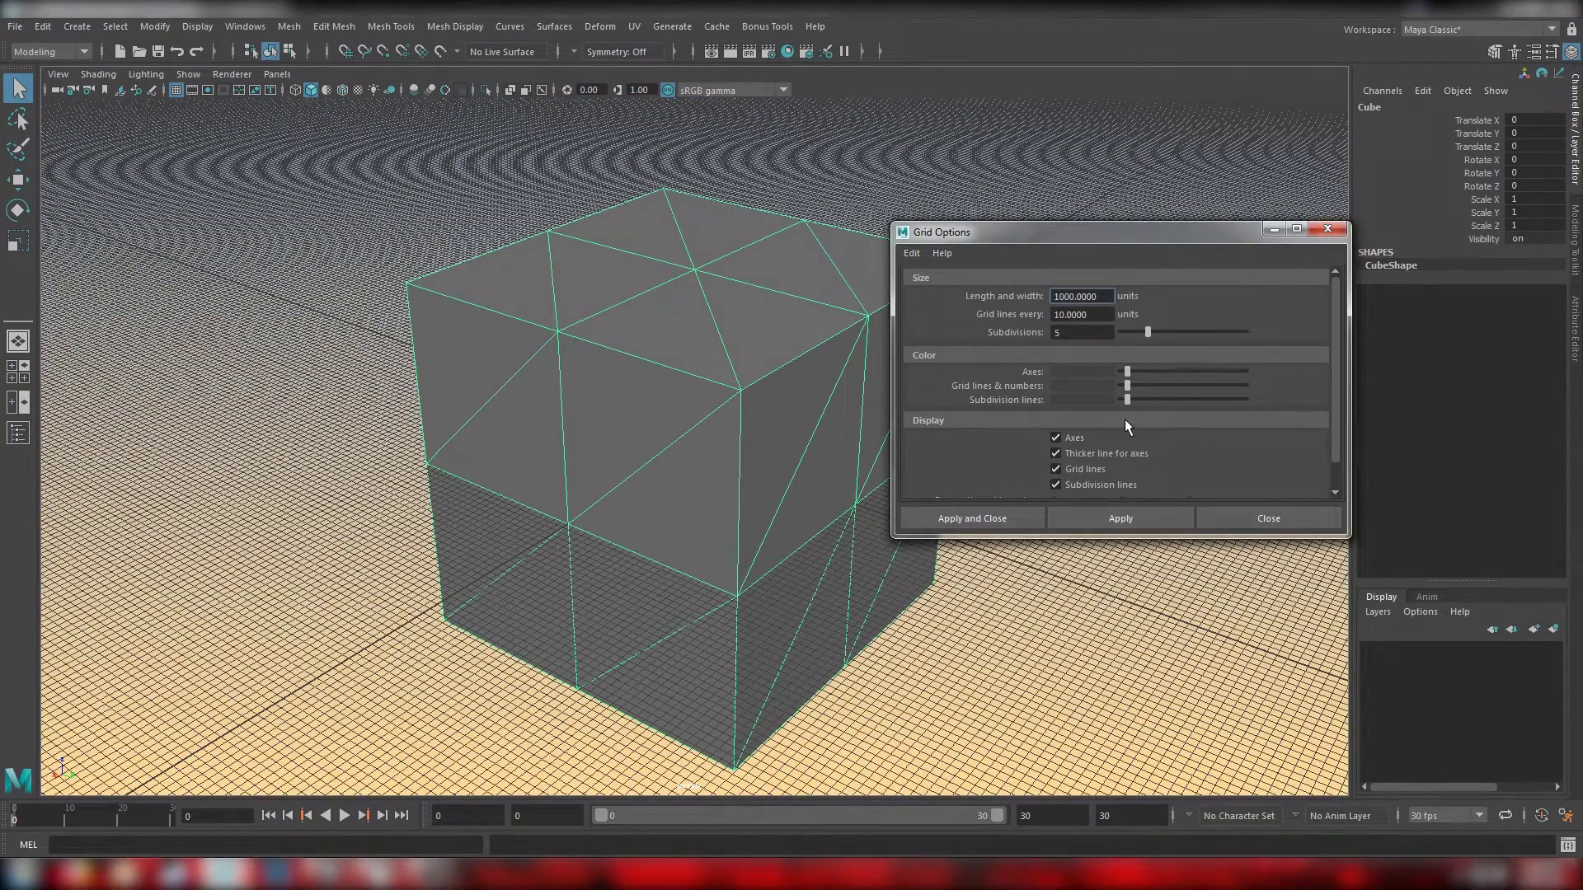
key(Return)
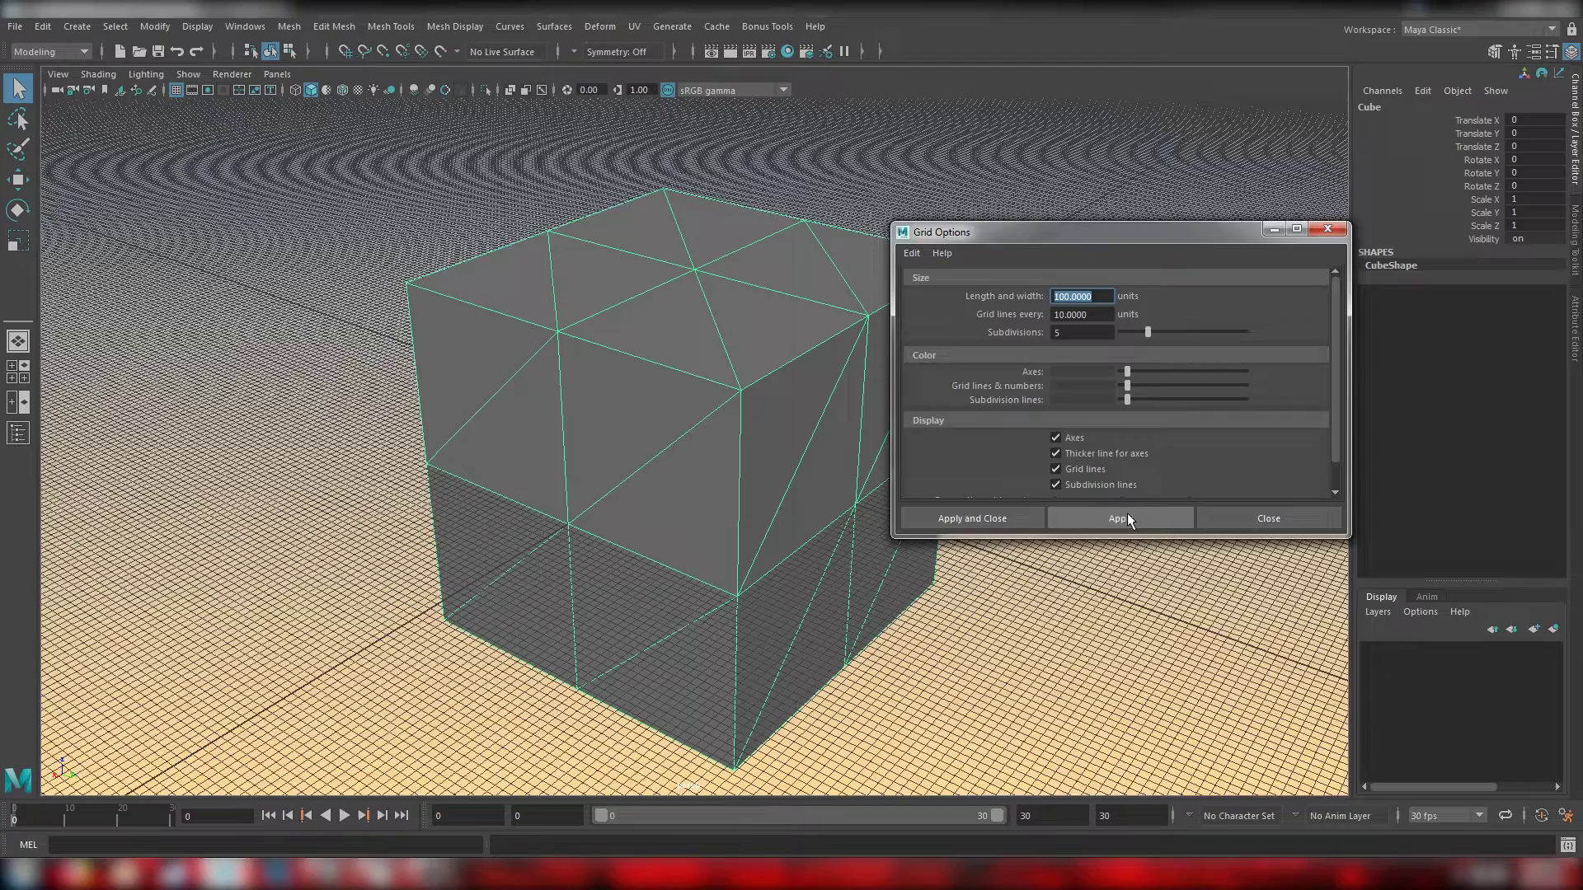
click(1126, 513)
mouse_move(594, 511)
alt+mouse_down()
mouse_move(706, 484)
mouse_move(530, 487)
mouse_move(619, 487)
mouse_move(621, 503)
alt+mouse_up()
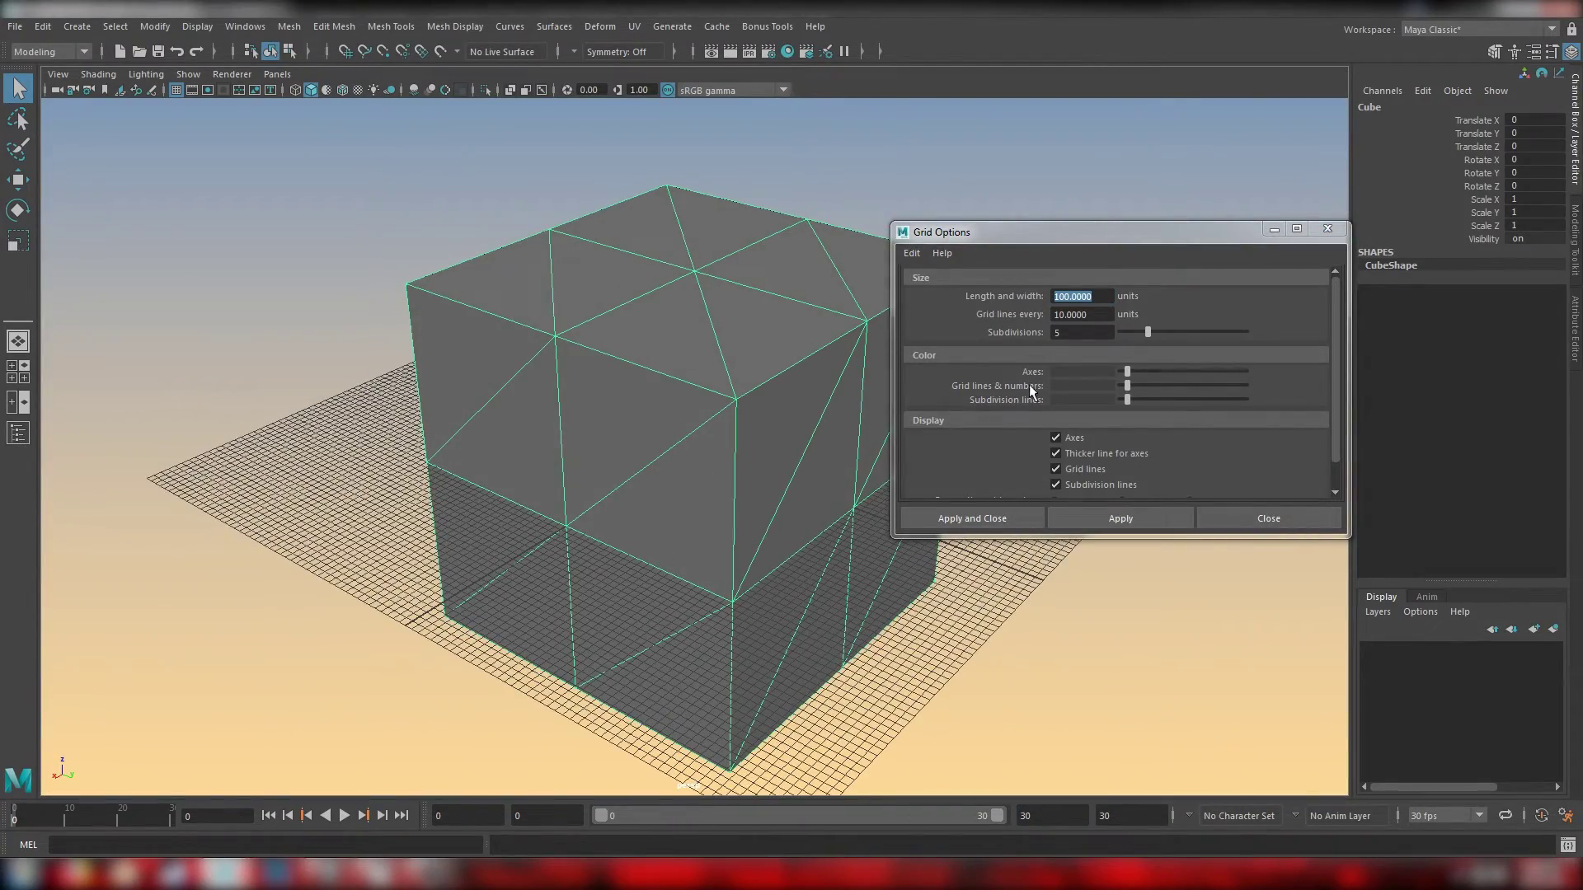
Step: Set the grid's subdivisions to 1 and apply the setting to the viewport
double_click(1069, 334)
text(1)
key(Return)
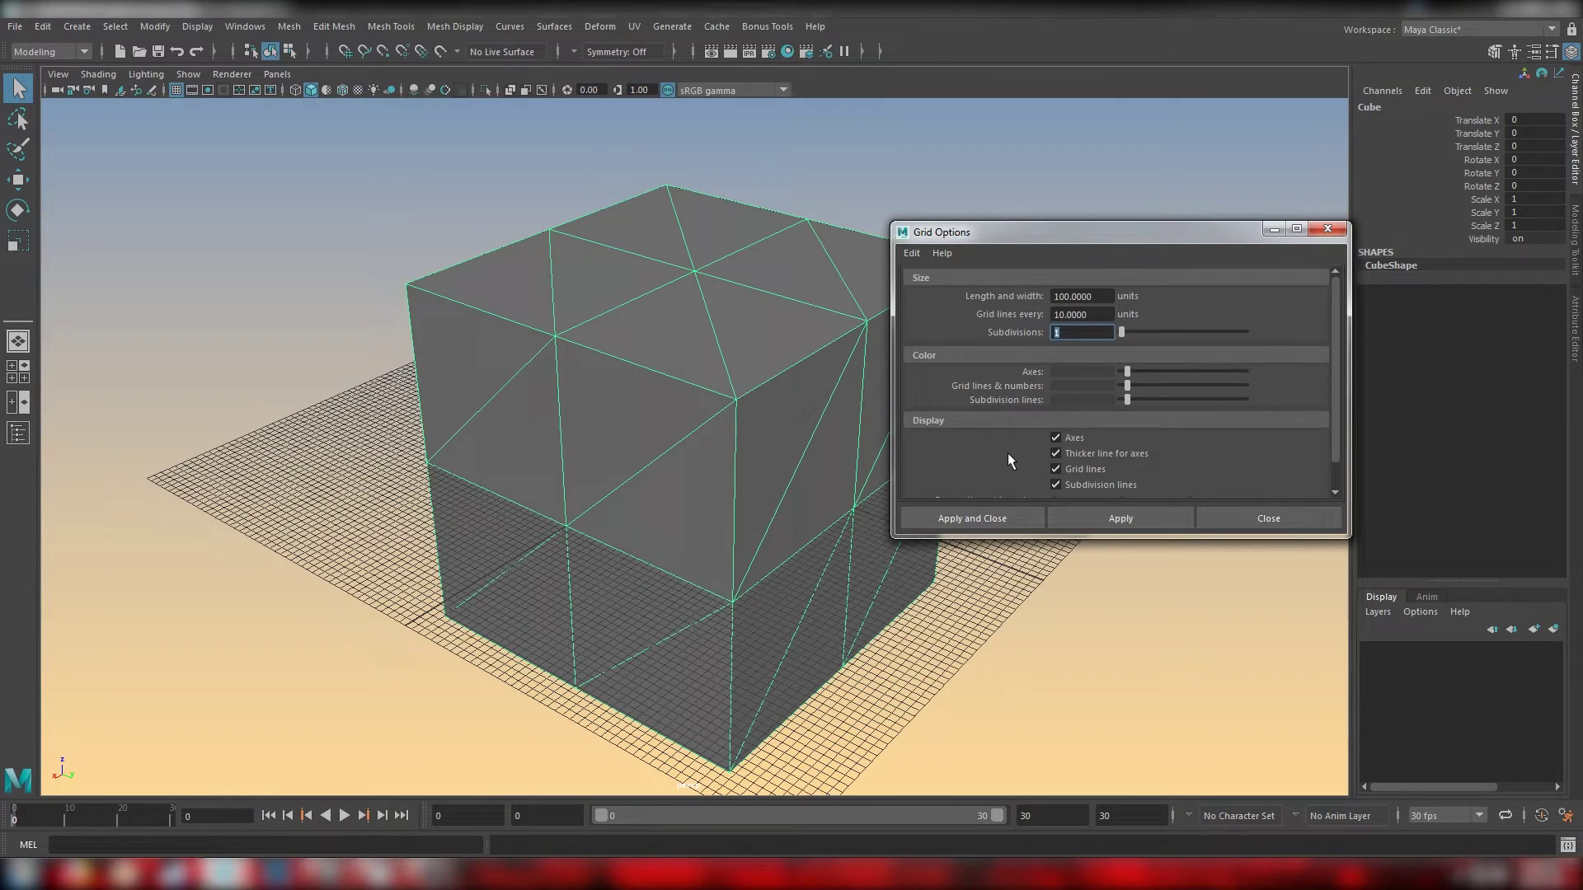
click(1094, 519)
alt+drag(640, 536, 742, 528)
Step: Enable wireframe on shaded for the viewport, and close the Grid Options with the cube selected again
click(946, 651)
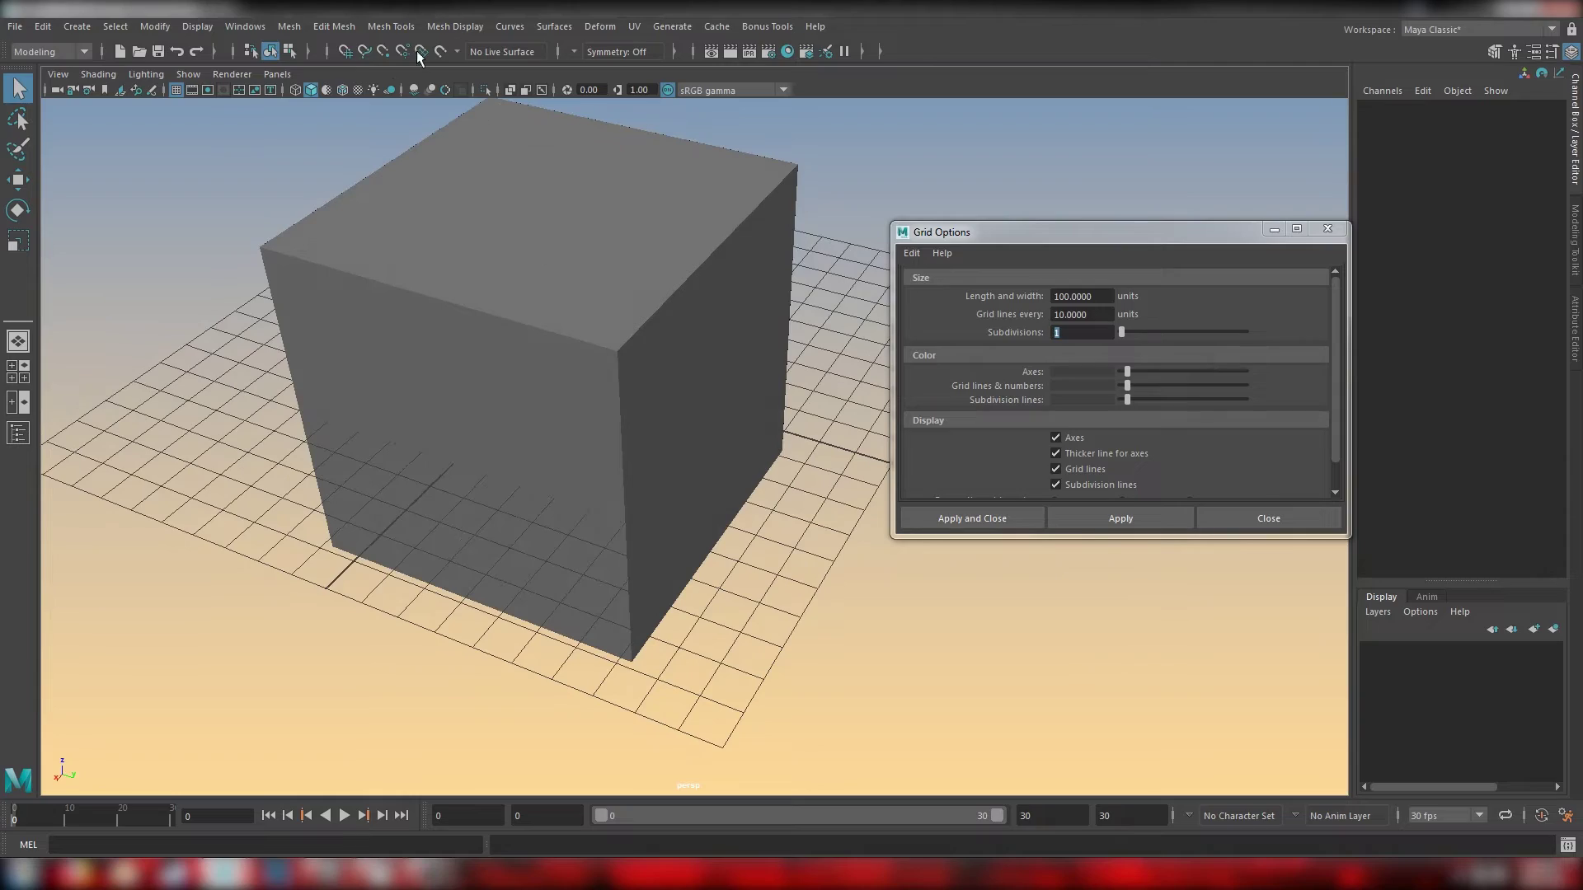
click(343, 89)
mouse_move(765, 527)
alt+mouse_down()
mouse_move(808, 523)
mouse_move(781, 490)
mouse_move(749, 548)
mouse_move(837, 566)
mouse_move(834, 586)
mouse_move(792, 512)
mouse_move(695, 489)
mouse_move(813, 523)
mouse_move(717, 548)
mouse_move(629, 495)
mouse_move(700, 469)
alt+mouse_up()
click(1258, 516)
click(700, 470)
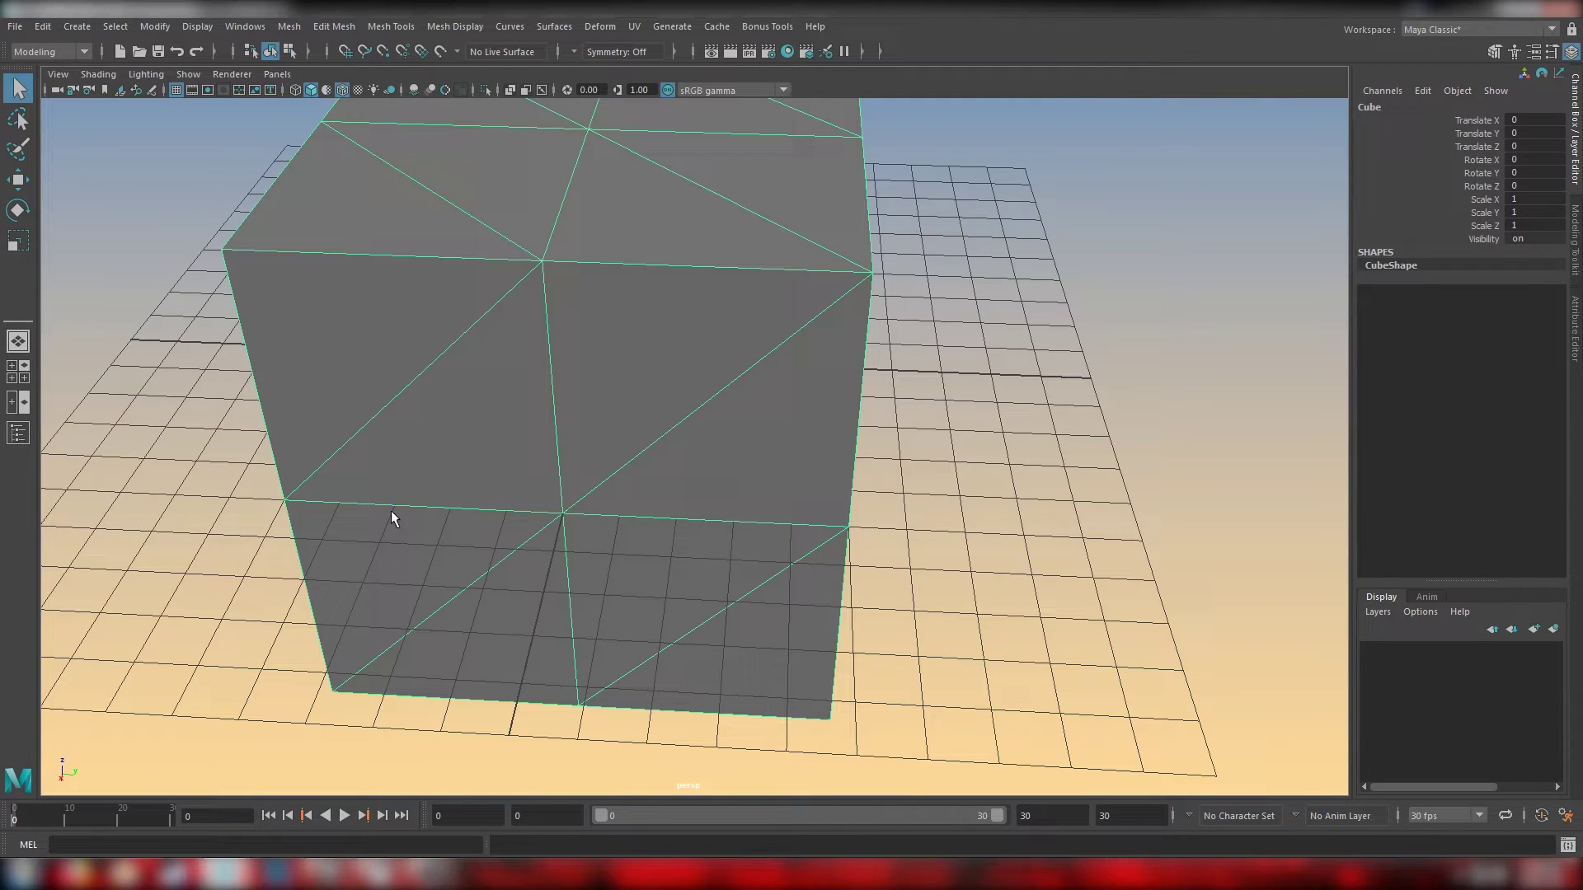
Step: Examine the cube against the grid squares from several angles and when zoomed far out
alt+drag(1113, 474, 926, 434)
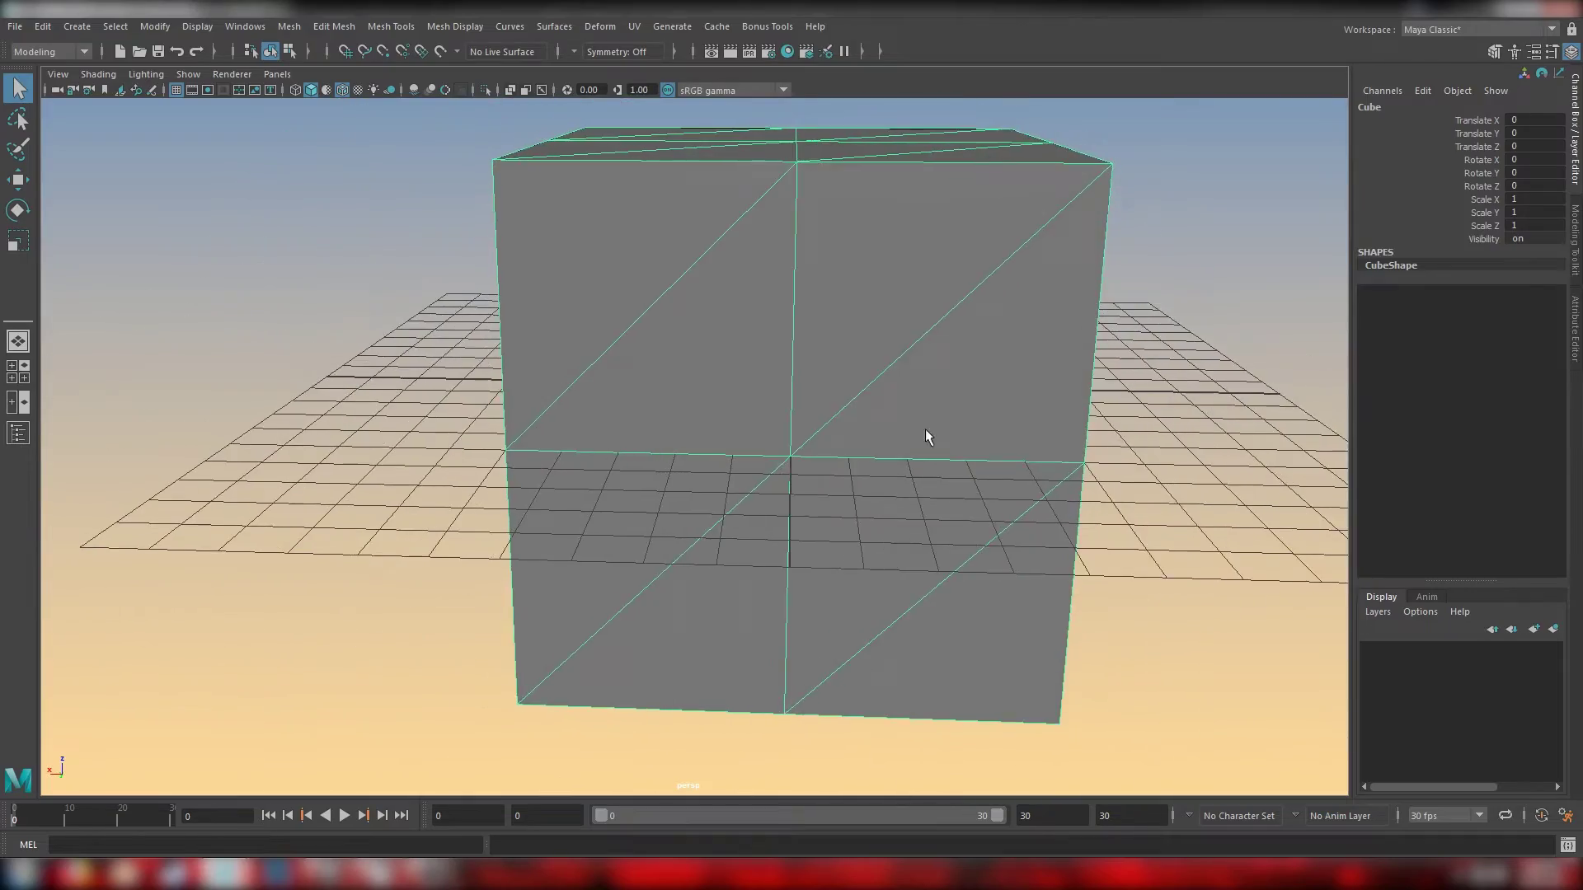
scroll(926, 434, down, 5)
alt+middle_drag(926, 434, 813, 586)
alt+drag(813, 586, 619, 545)
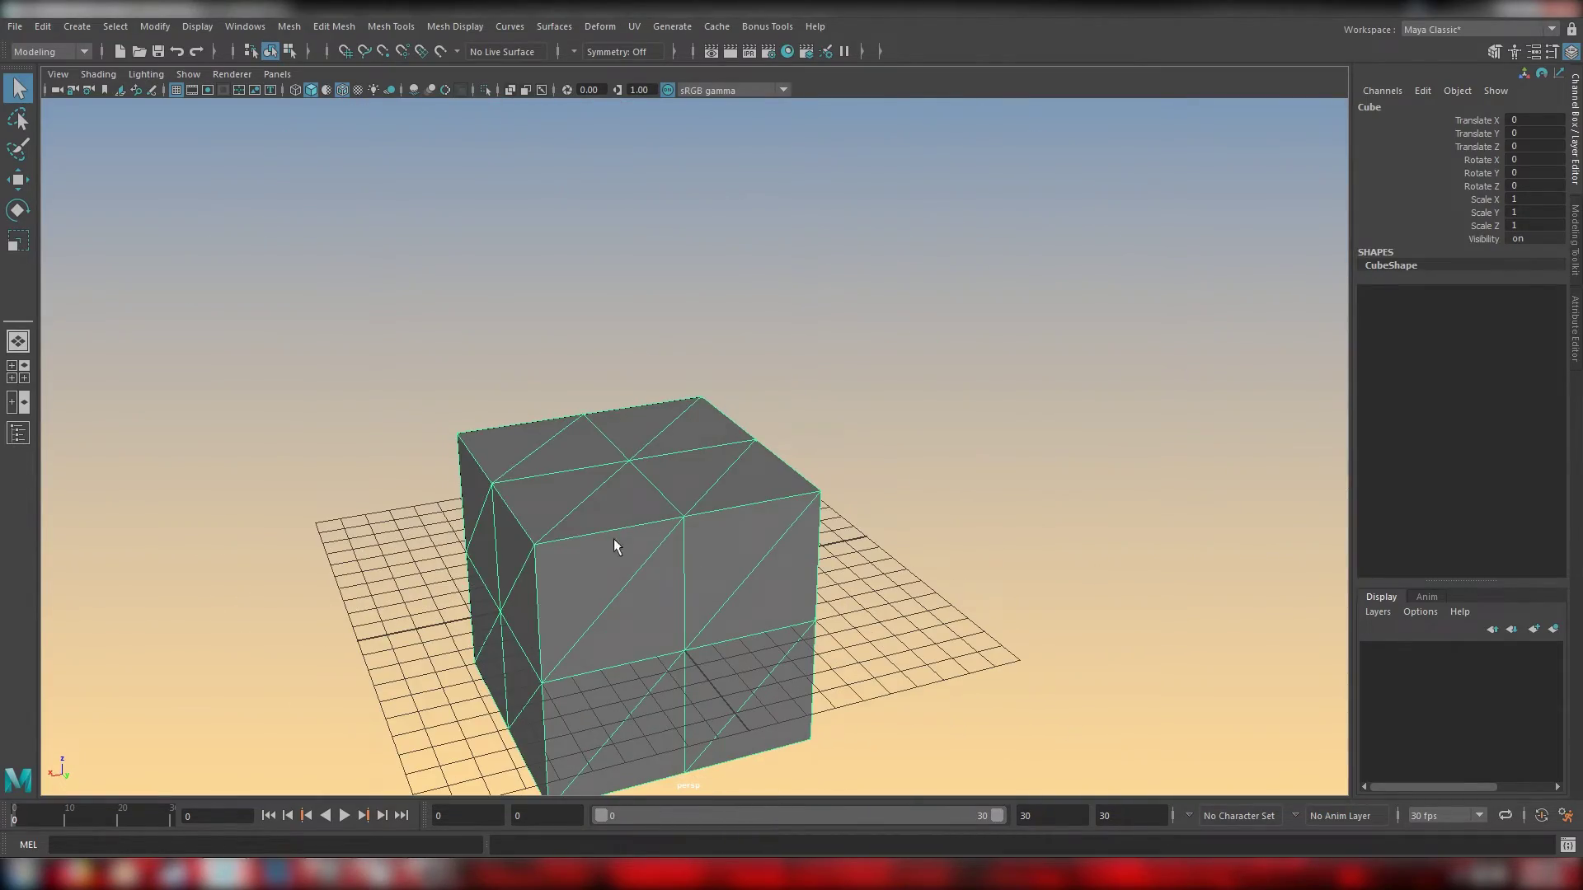
scroll(569, 530, up, 3)
alt+drag(816, 565, 1080, 547)
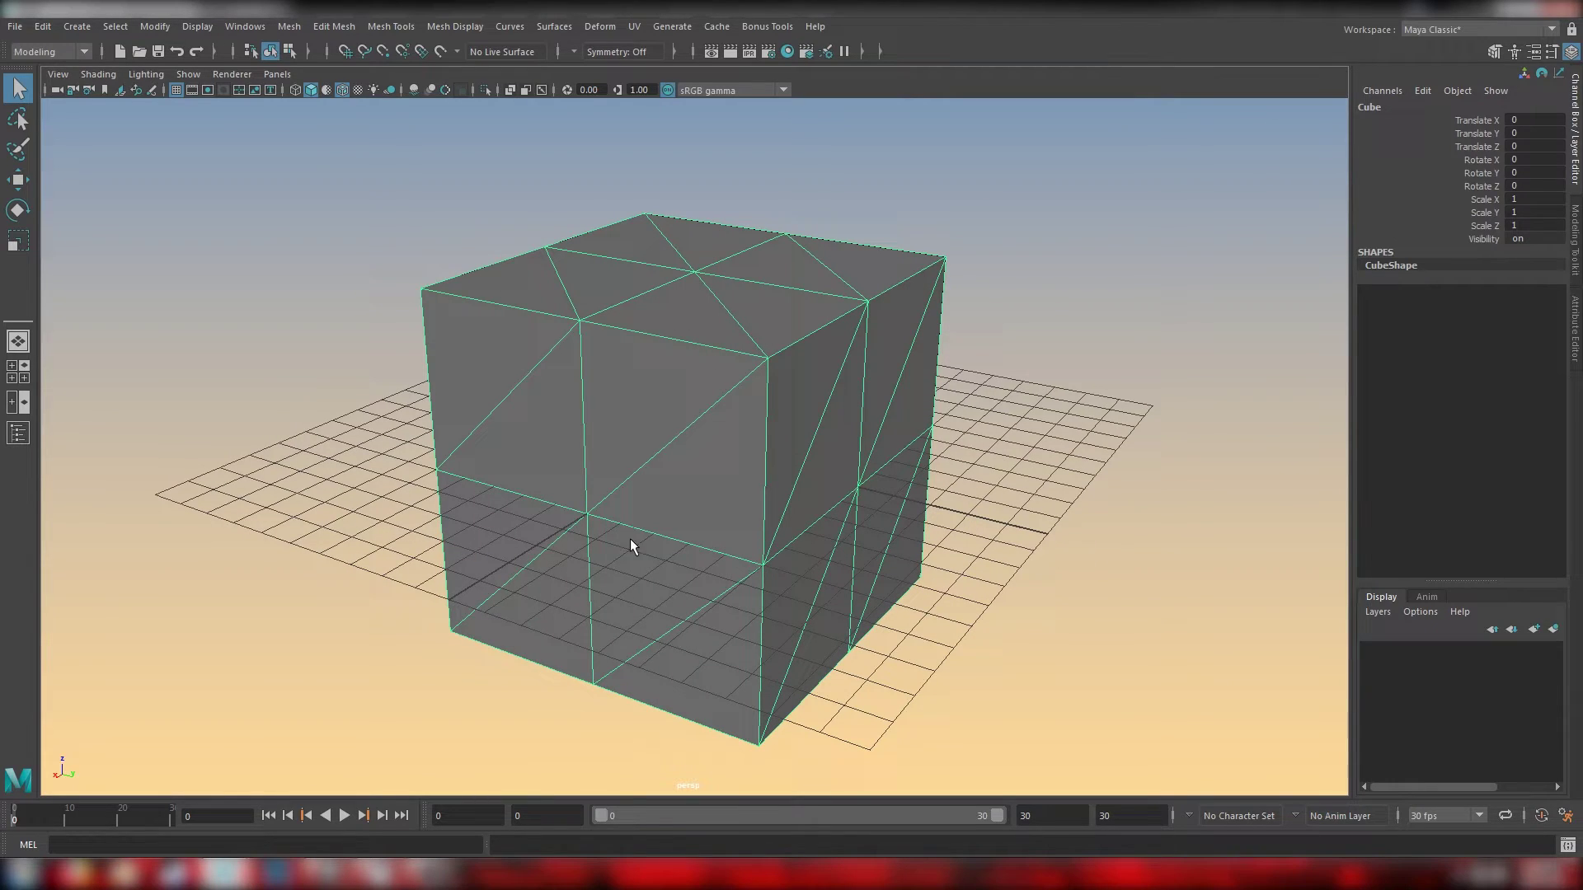
scroll(587, 407, down, 15)
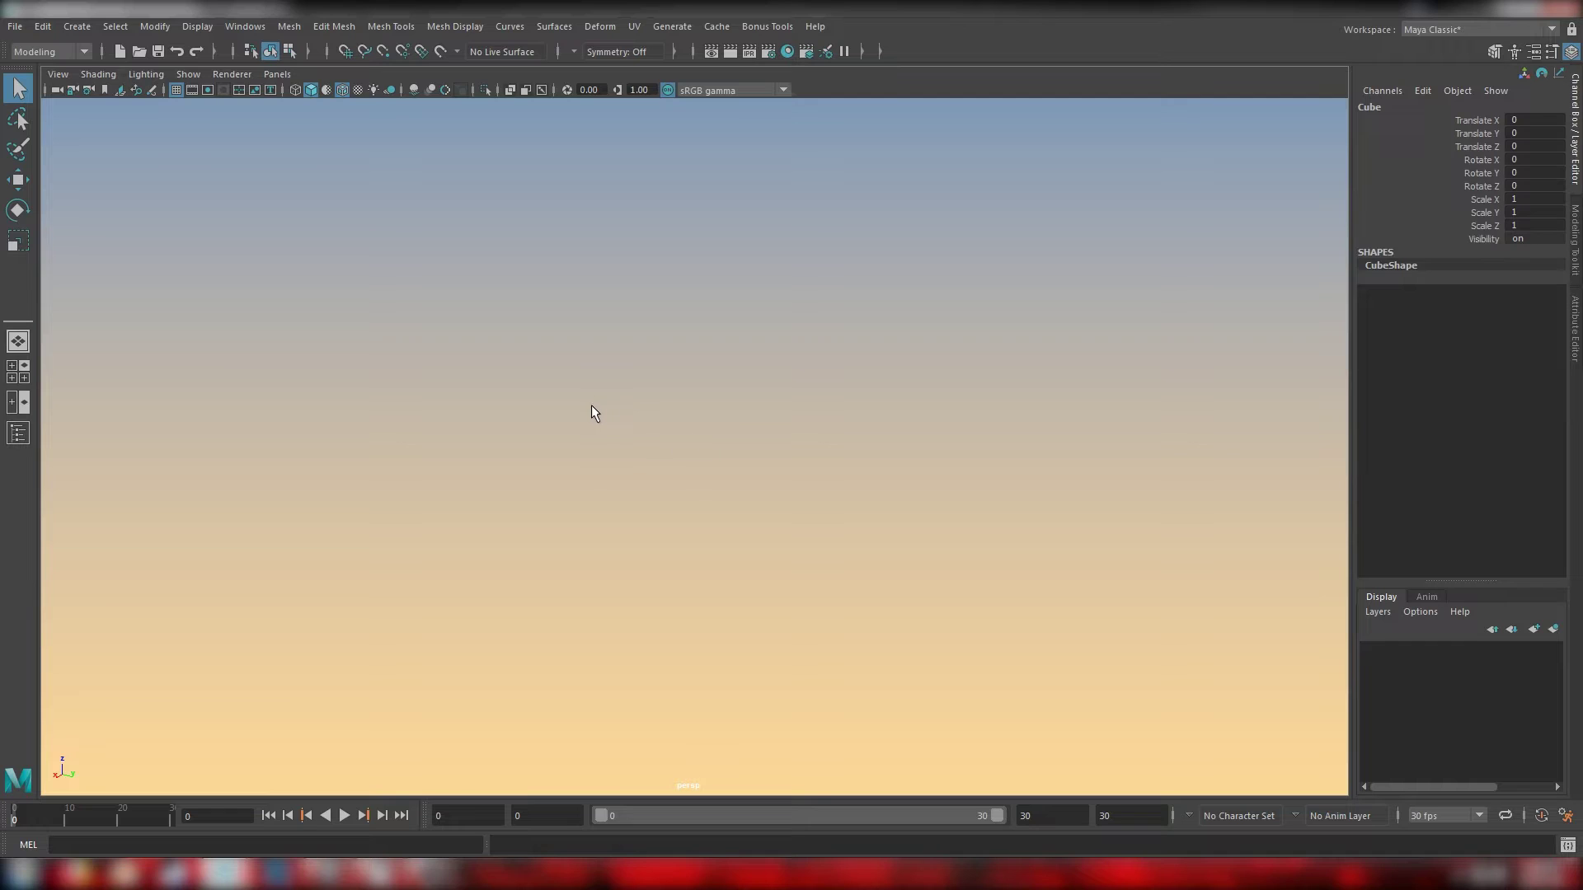
scroll(591, 404, up, 15)
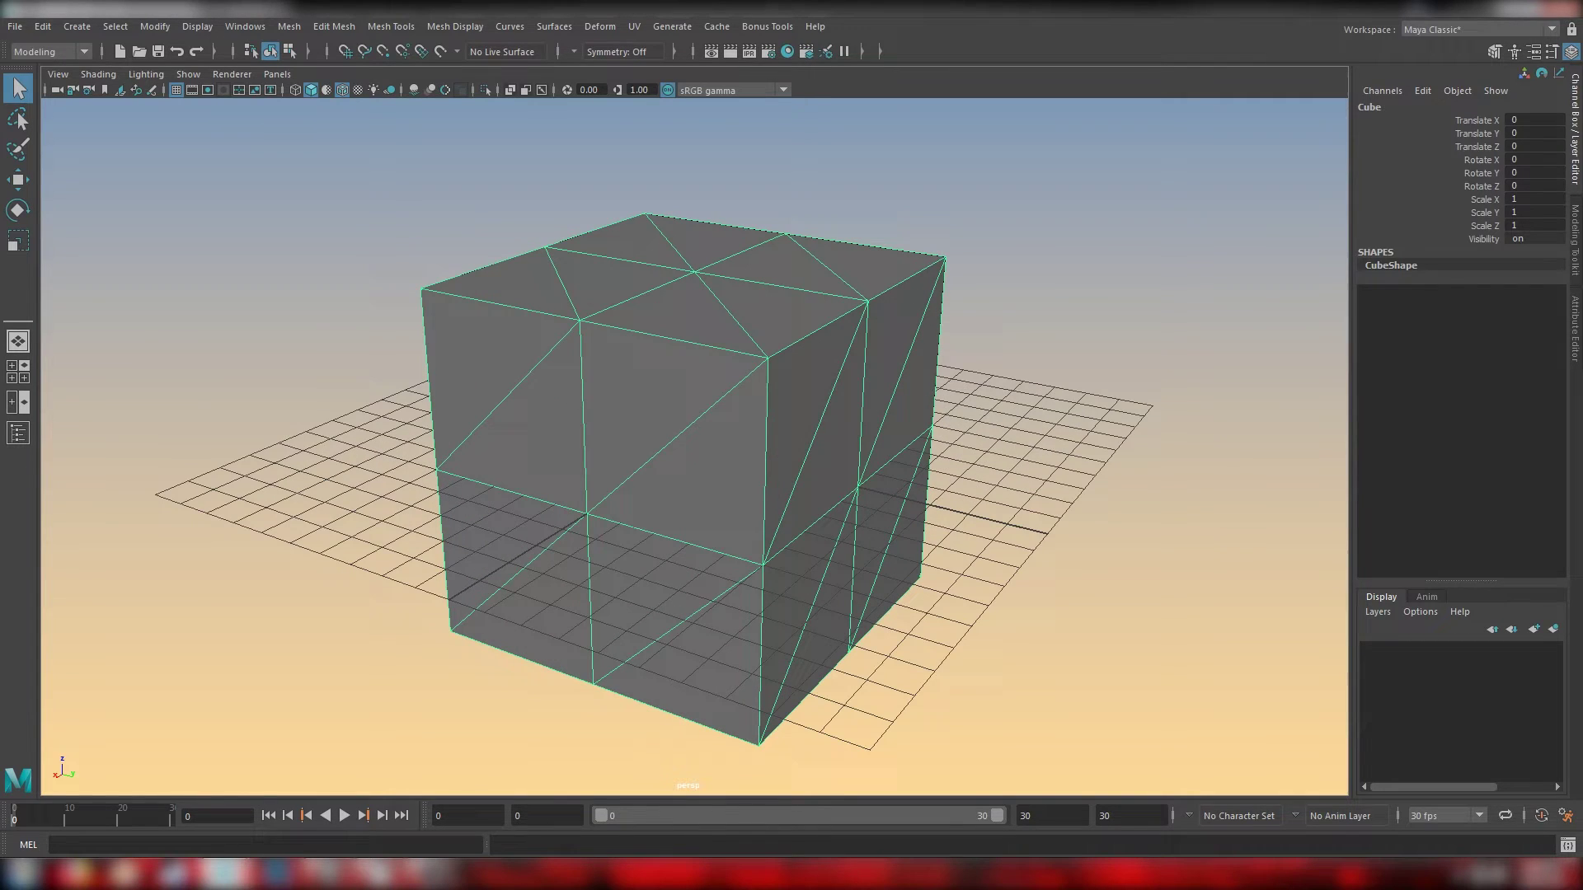
Step: Select the perspective camera and set its Far Clip Plane to 1000000 in its attributes
click(58, 91)
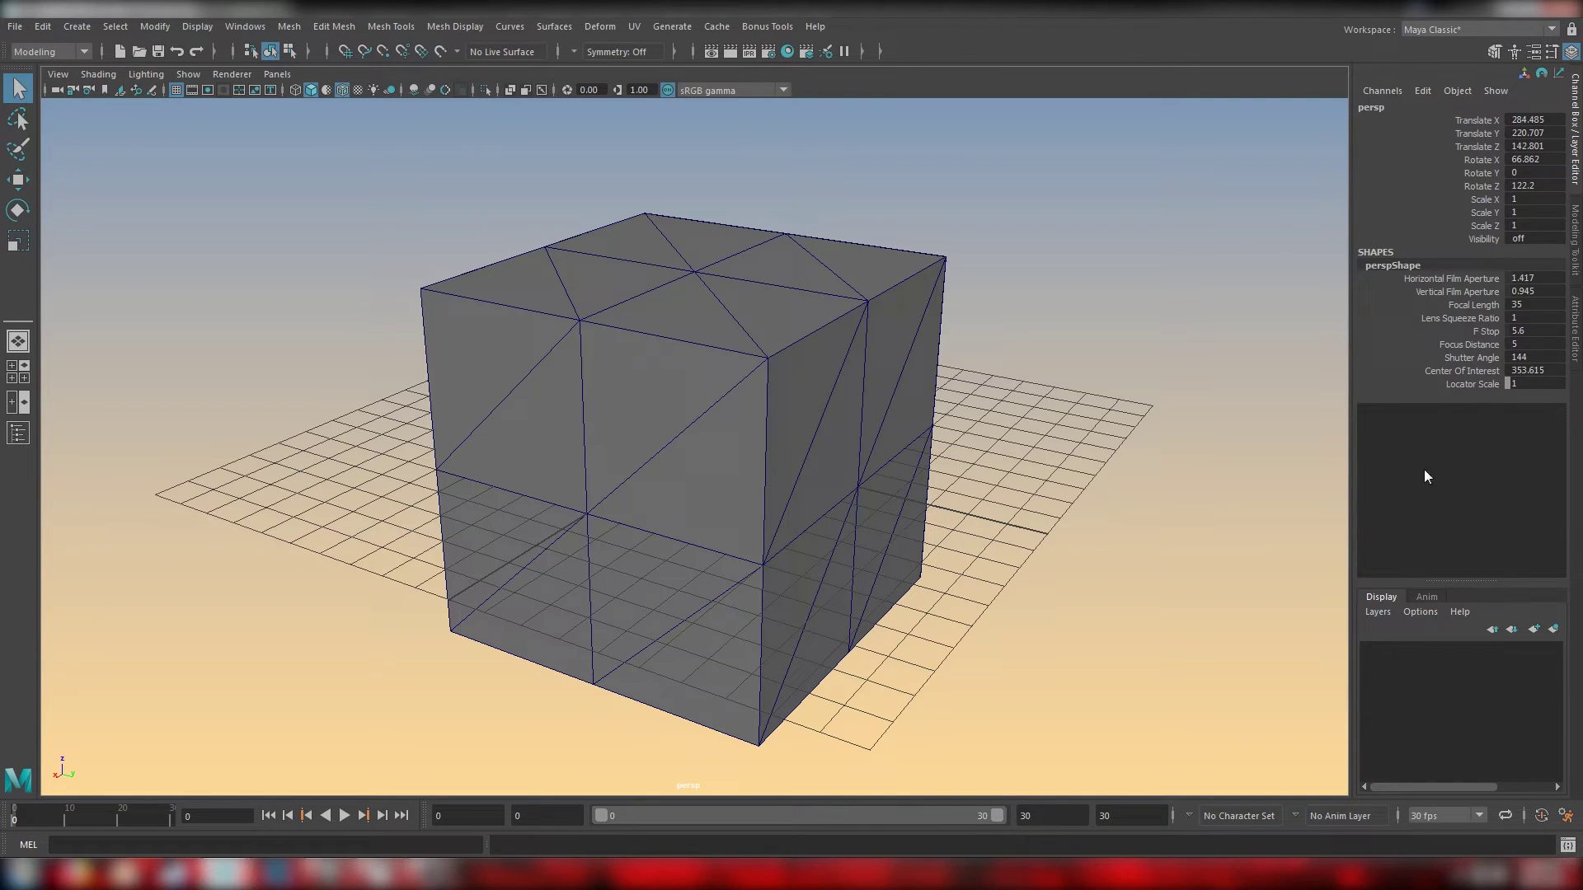
key(ctrl+a)
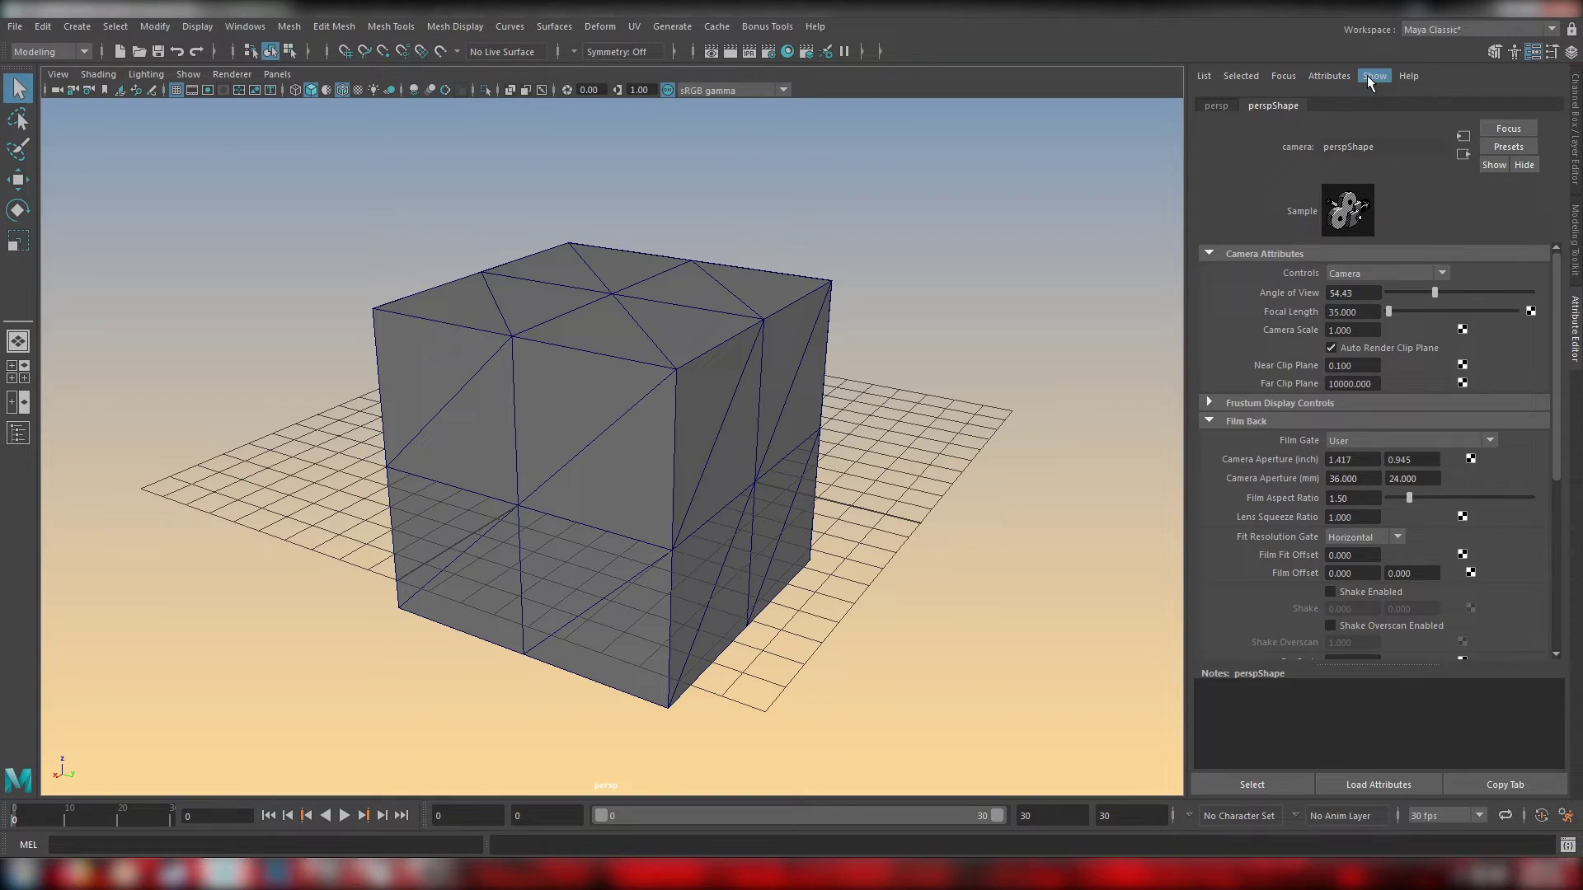
click(1334, 384)
key(Return)
Step: Check the visibility of the cube and grid from far away, and clear the camera selection
scroll(764, 509, down, 10)
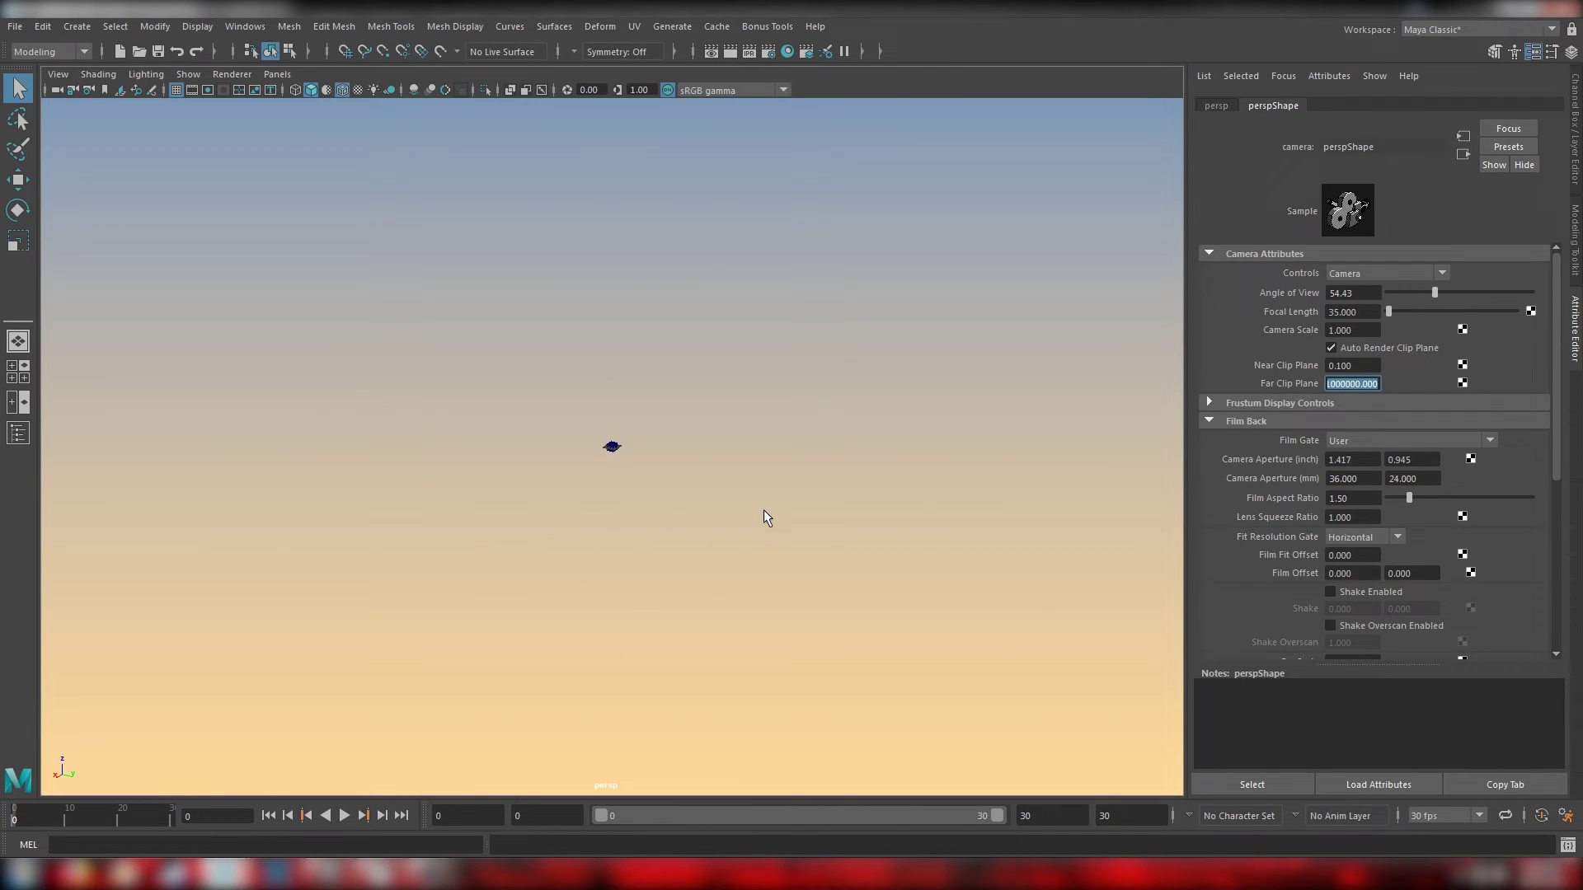
scroll(764, 510, up, 10)
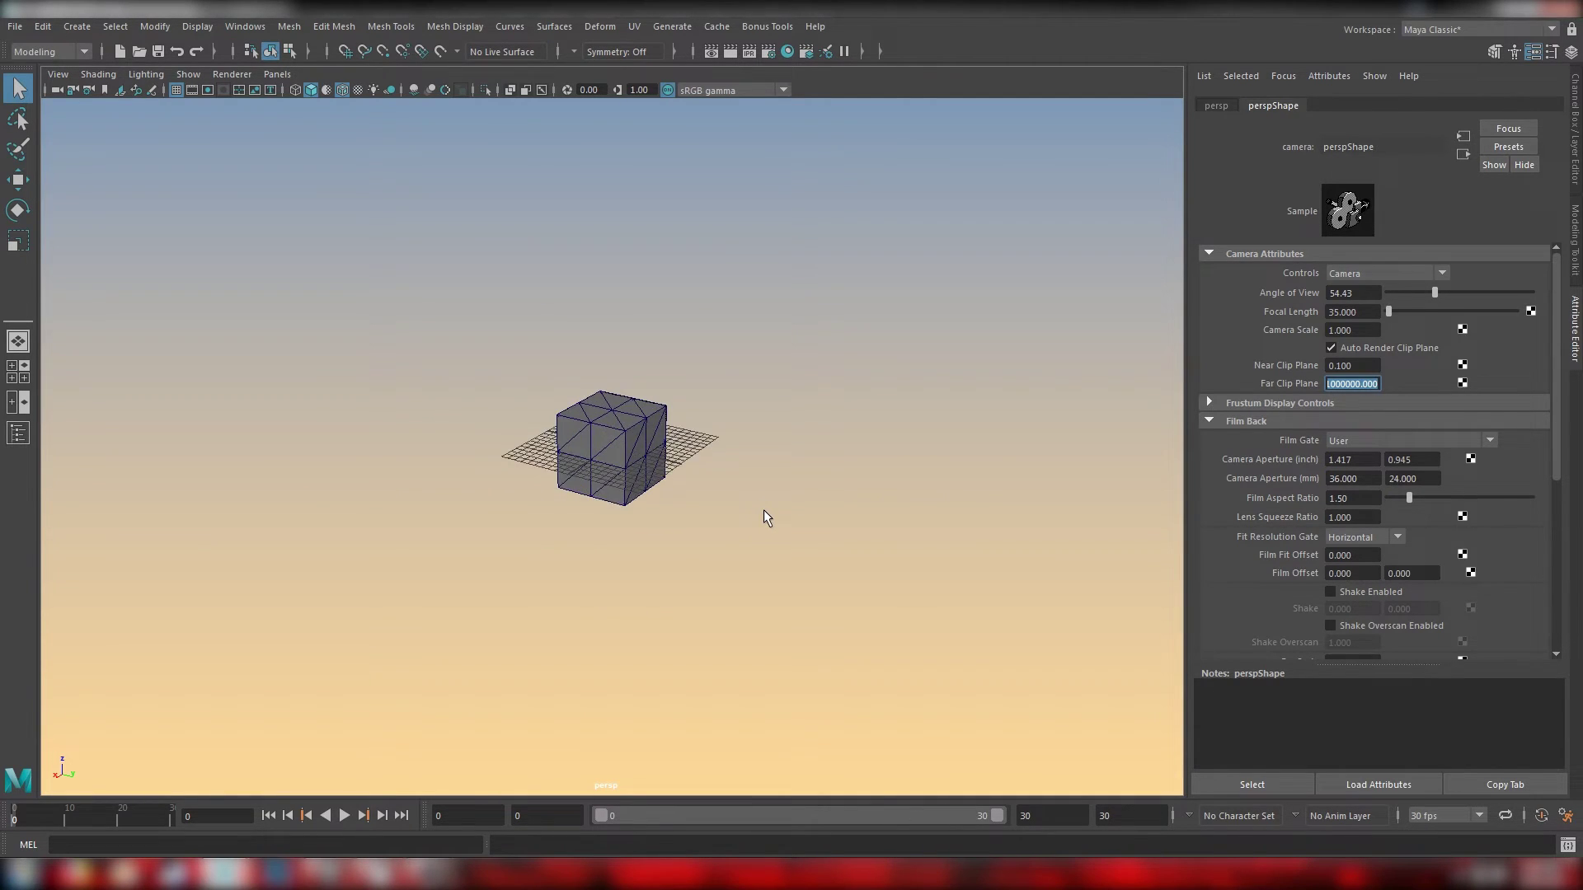
alt+drag(953, 515, 898, 531)
click(770, 521)
scroll(877, 529, down, 1)
click(877, 529)
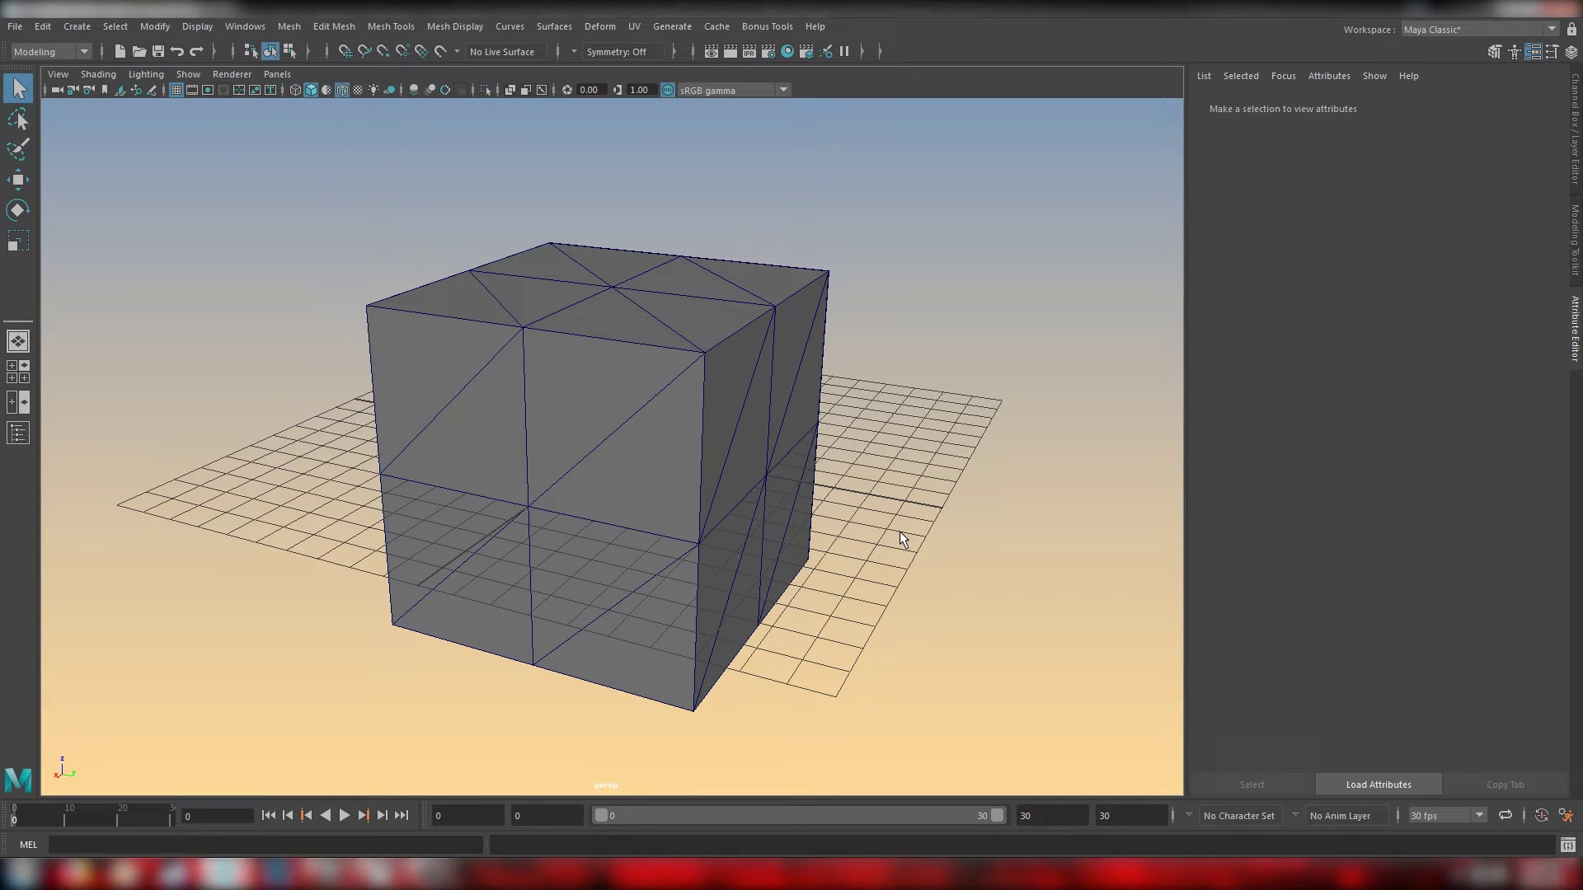
alt+drag(942, 422, 911, 423)
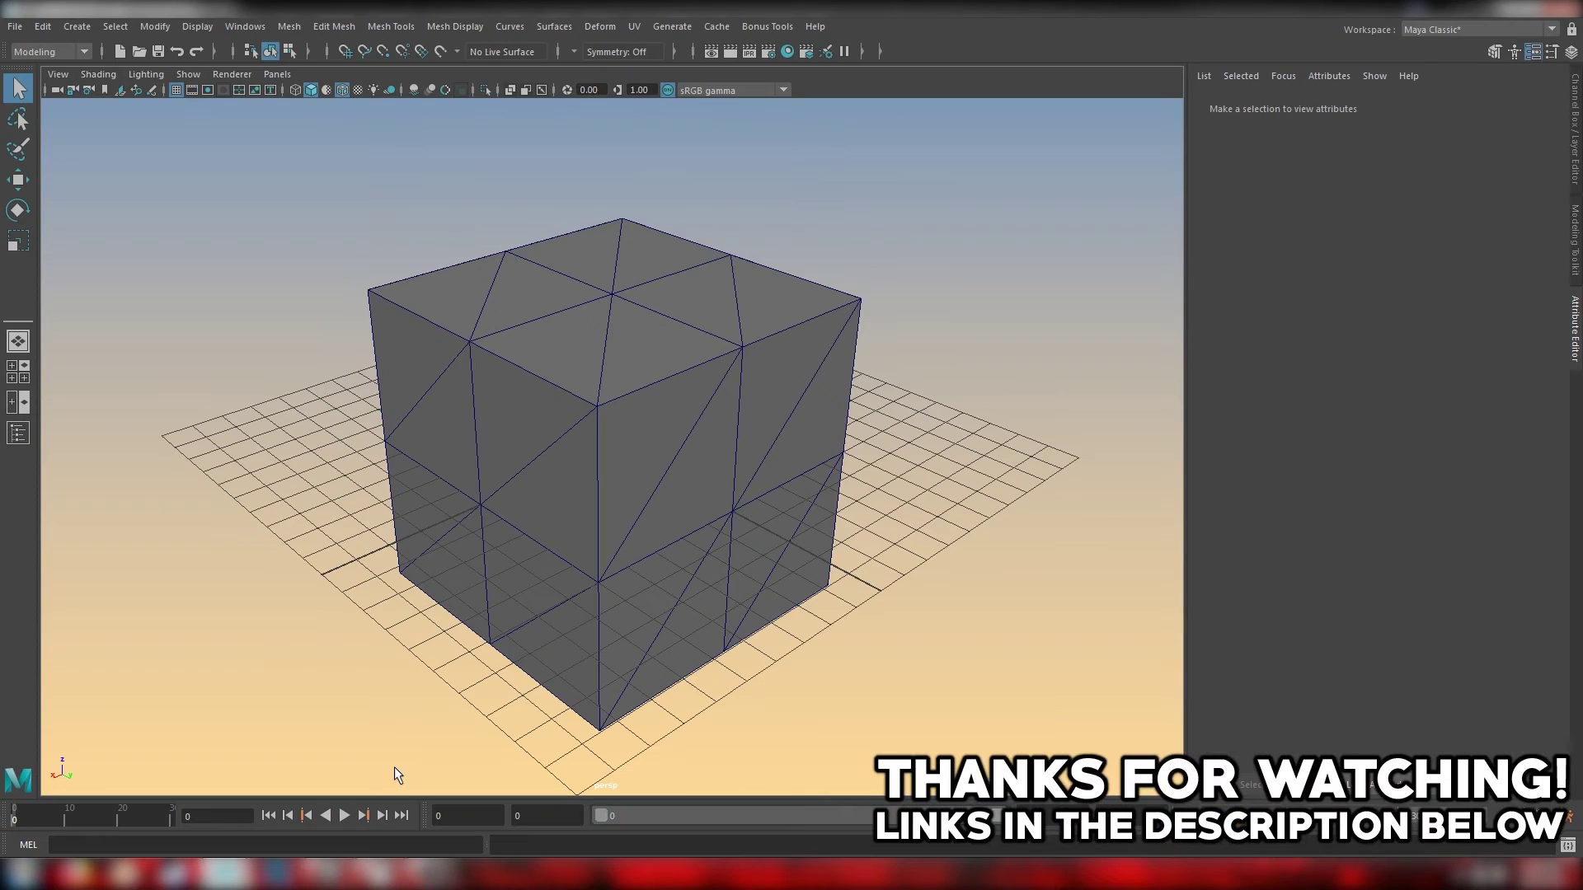
alt+drag(394, 767, 783, 464)
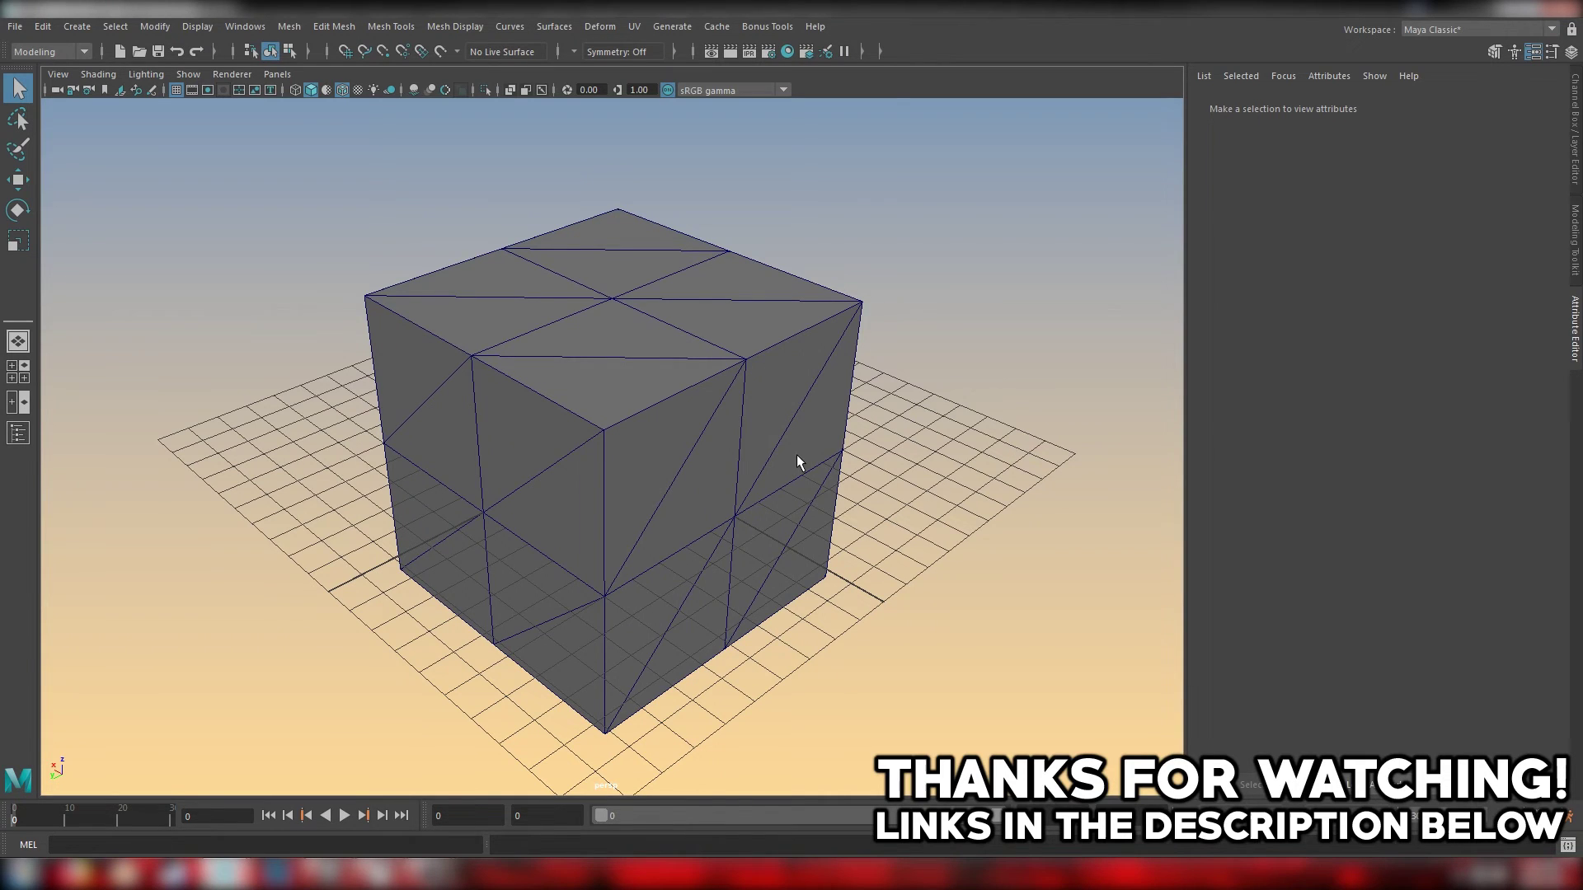
alt+drag(798, 459, 729, 427)
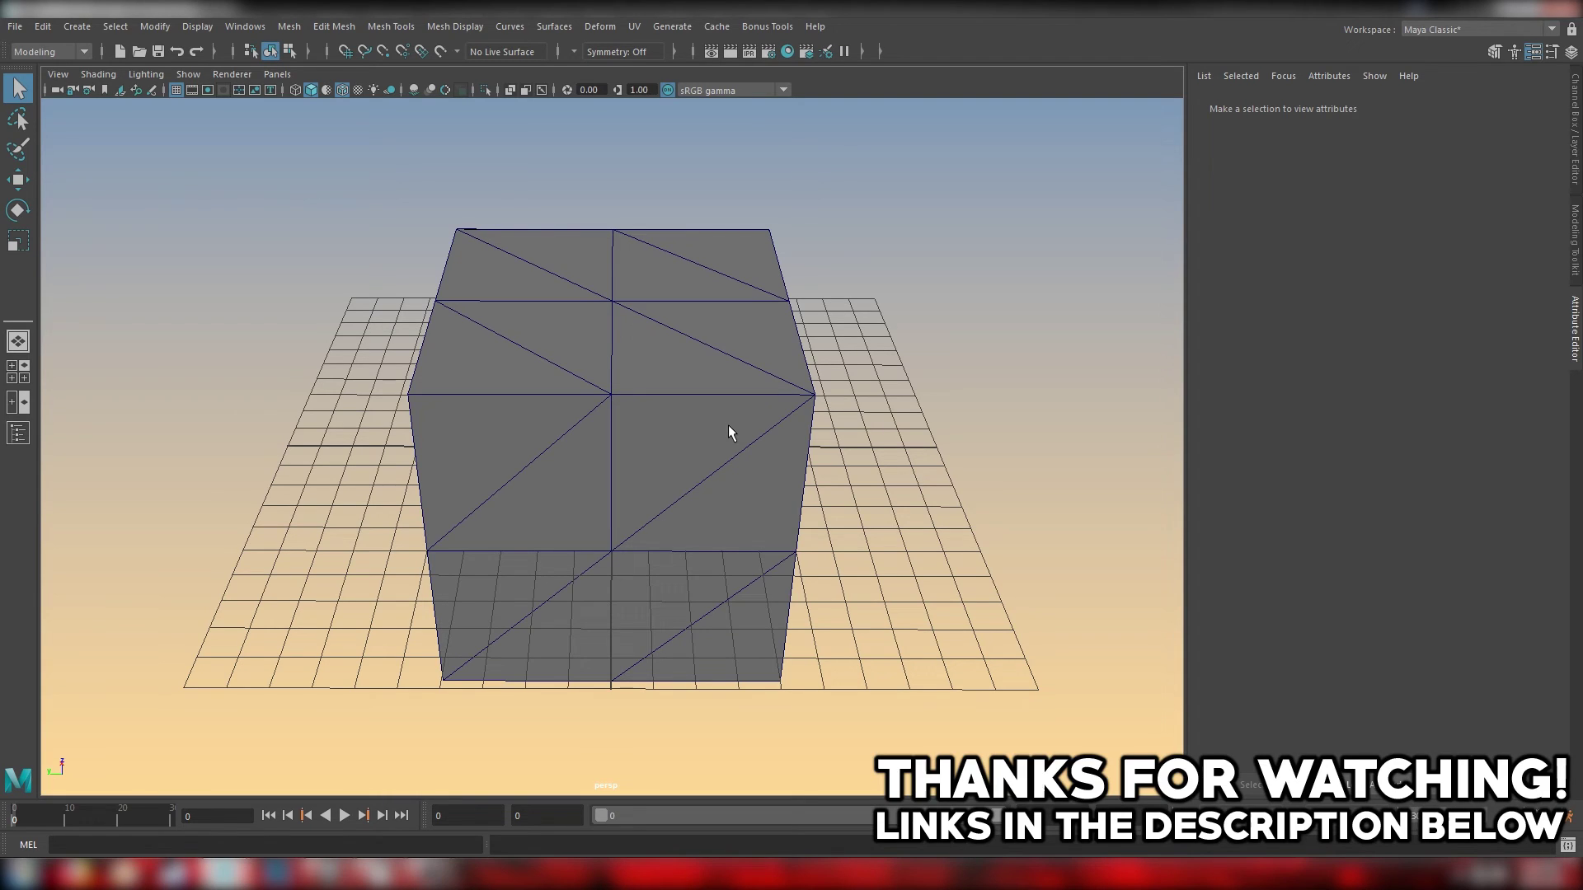
alt+drag(729, 430, 601, 439)
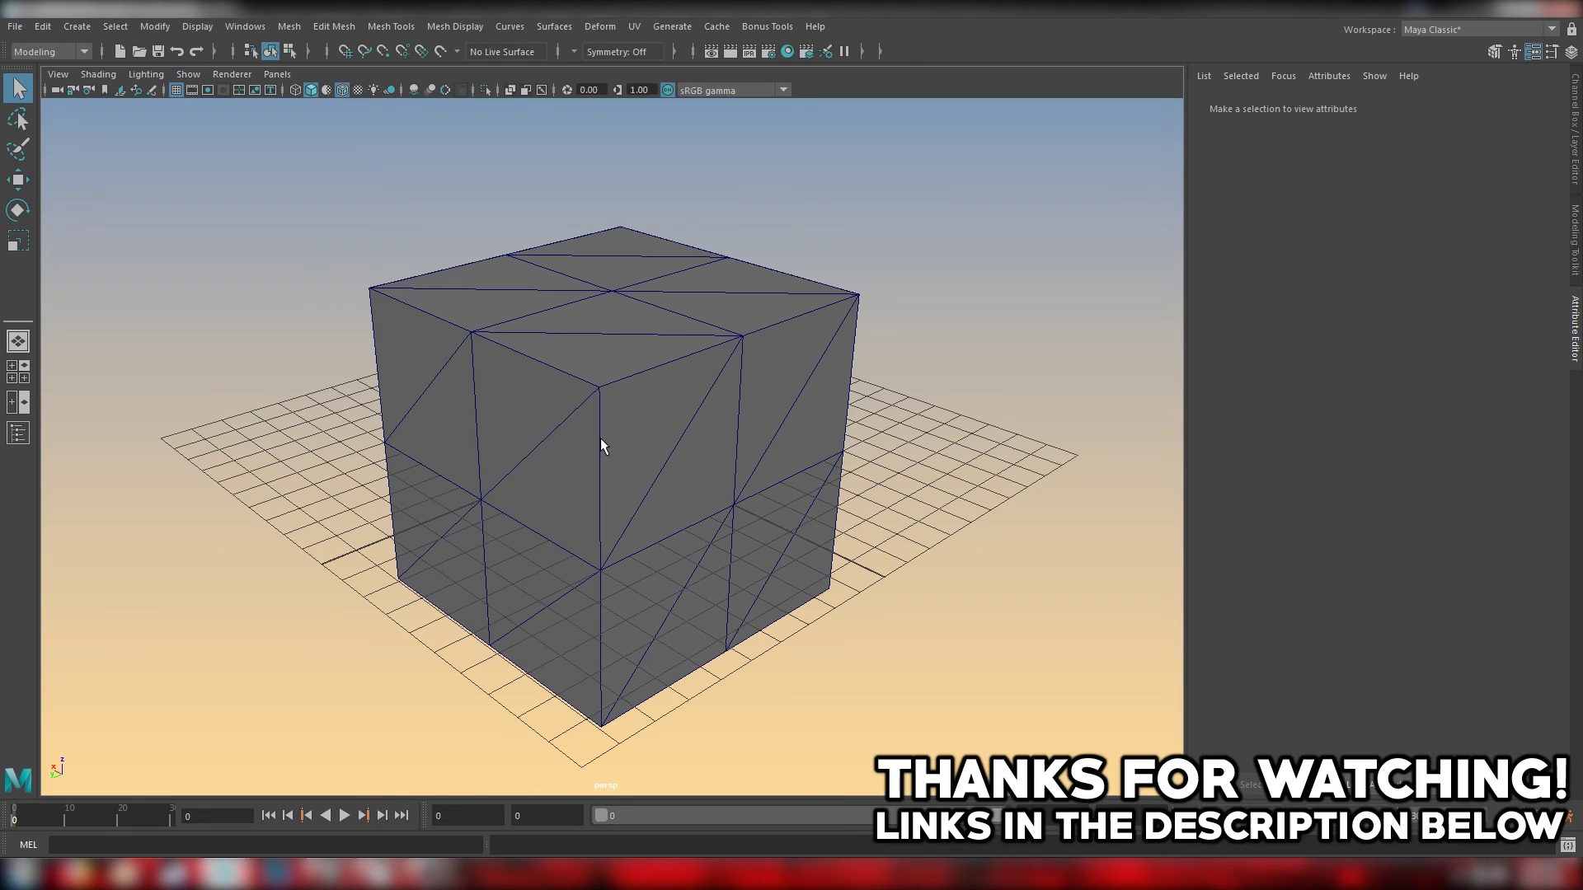
alt+drag(847, 524, 652, 512)
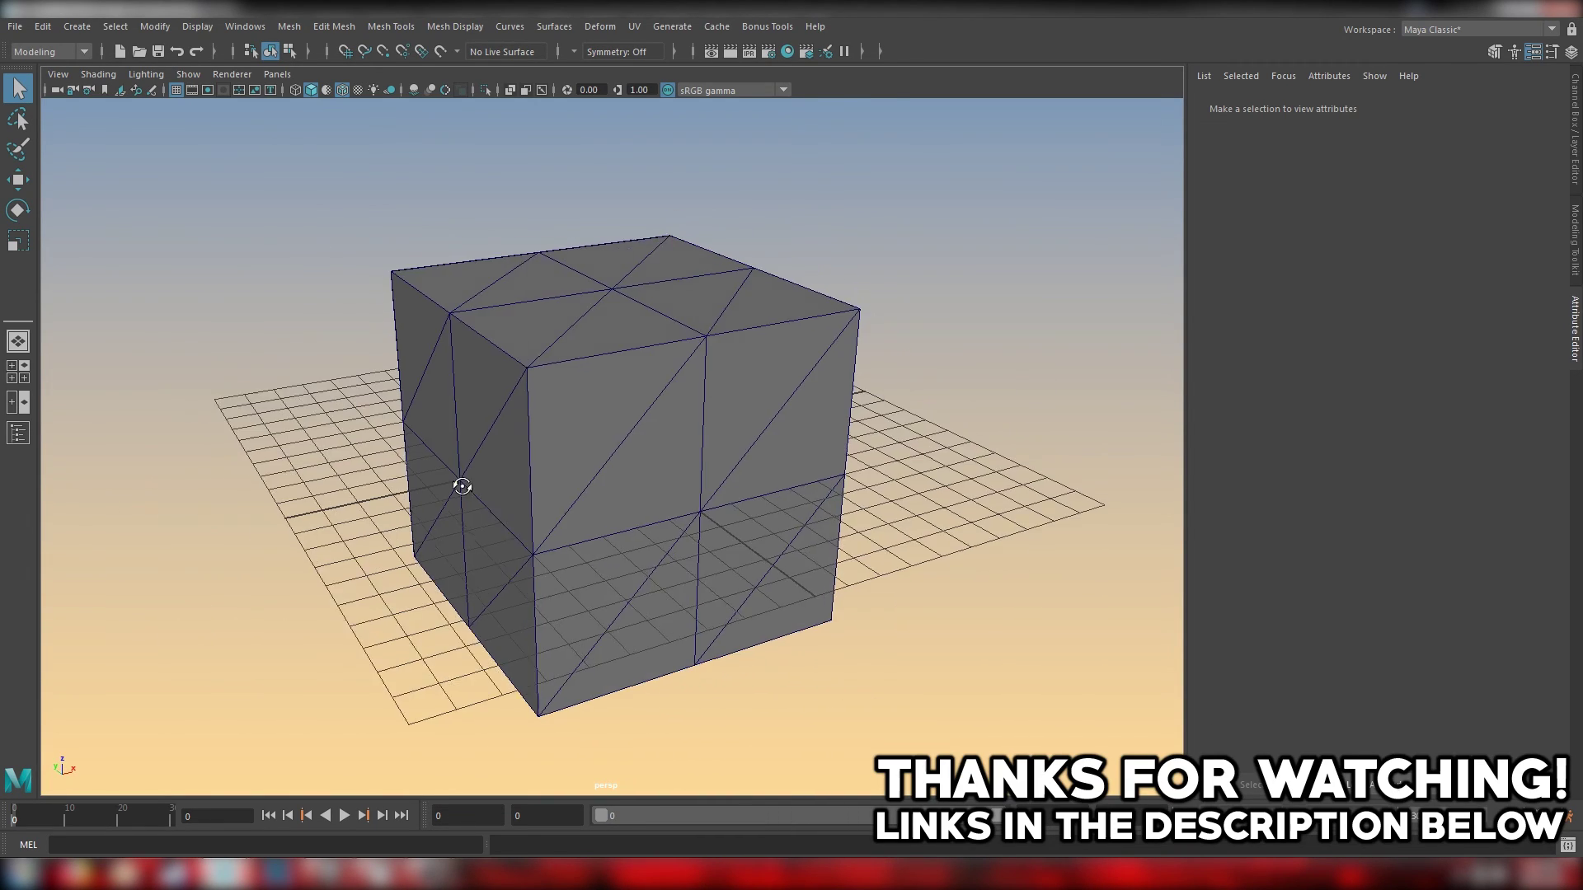
alt+drag(463, 486, 872, 534)
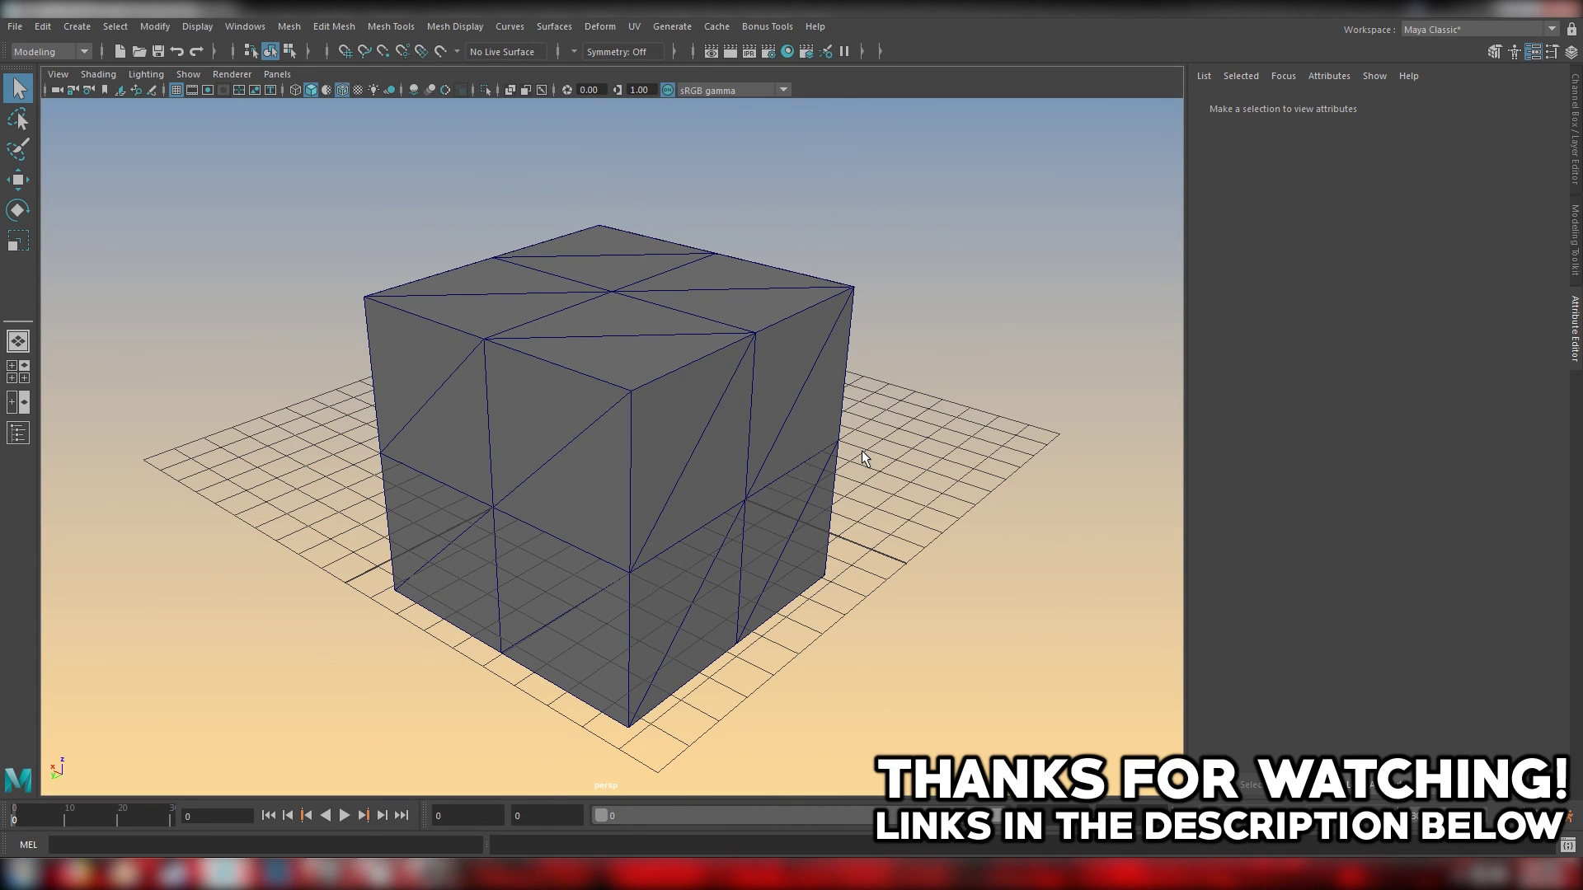